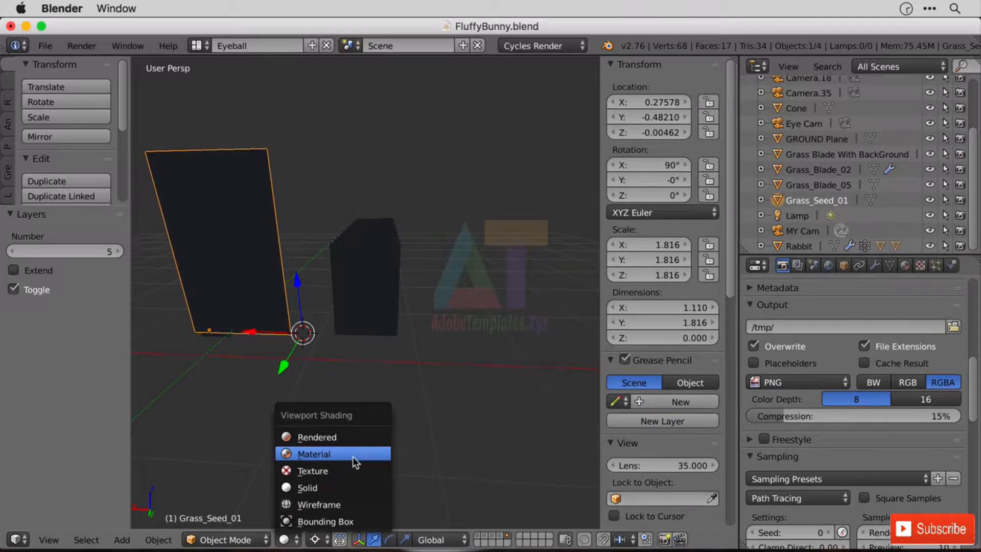
Switch the viewport shading to Material to display the grass textures on the planes.
click(352, 456)
mouse_move(297, 231)
middle_down()
mouse_move(315, 307)
mouse_move(361, 362)
middle_up()
key(g)
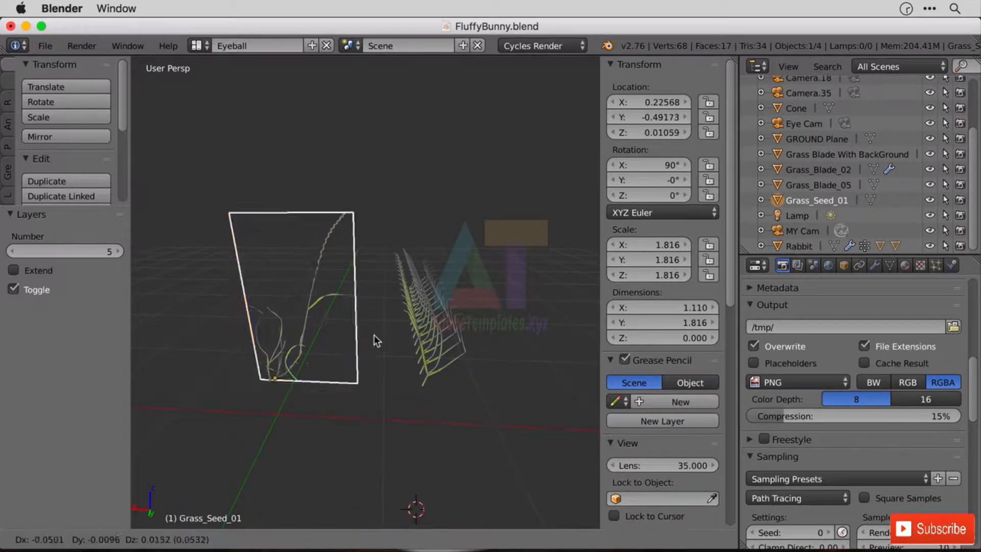
click(362, 341)
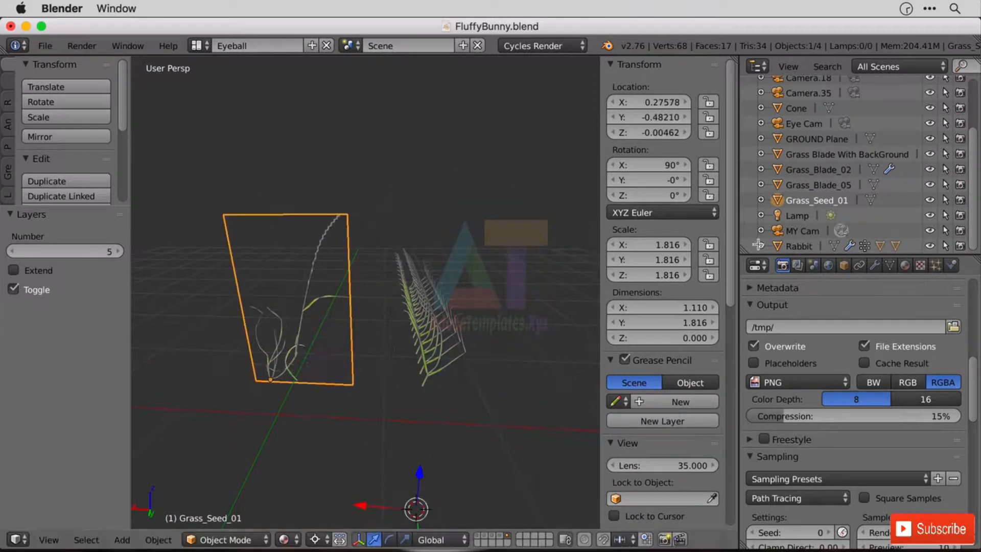
Rename the Grass_Seed_01 object as "GrassTall Seed".
double_click(794, 202)
text(G)
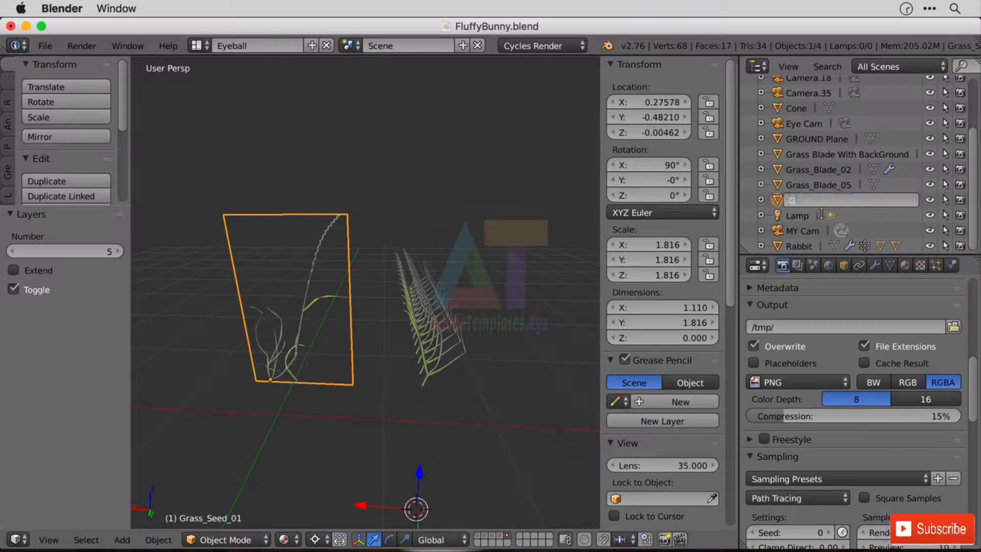
text(rassTall Seed)
key(Return)
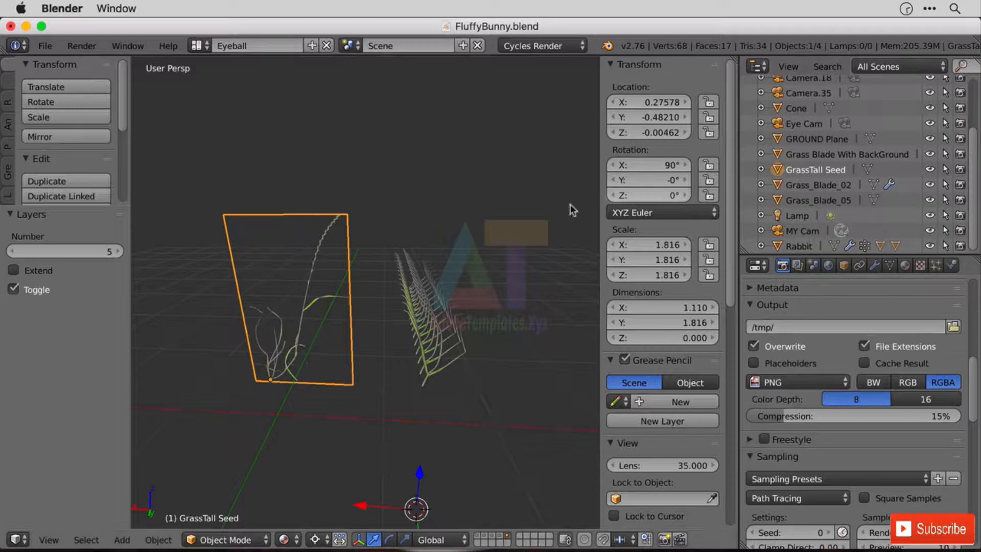
Rename the Grass_Blade_05 object as "Grass Medium1".
click(837, 201)
double_click(839, 204)
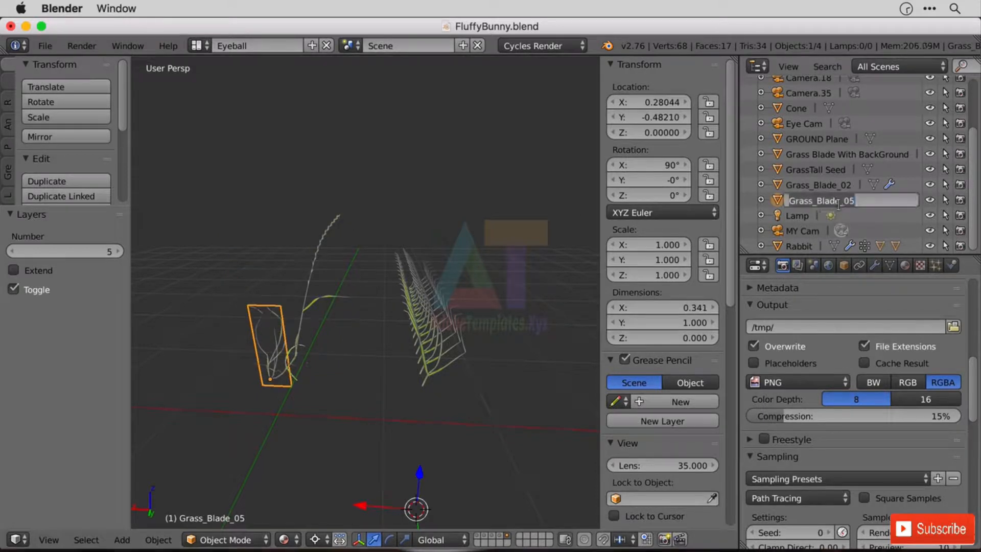
text(Gra)
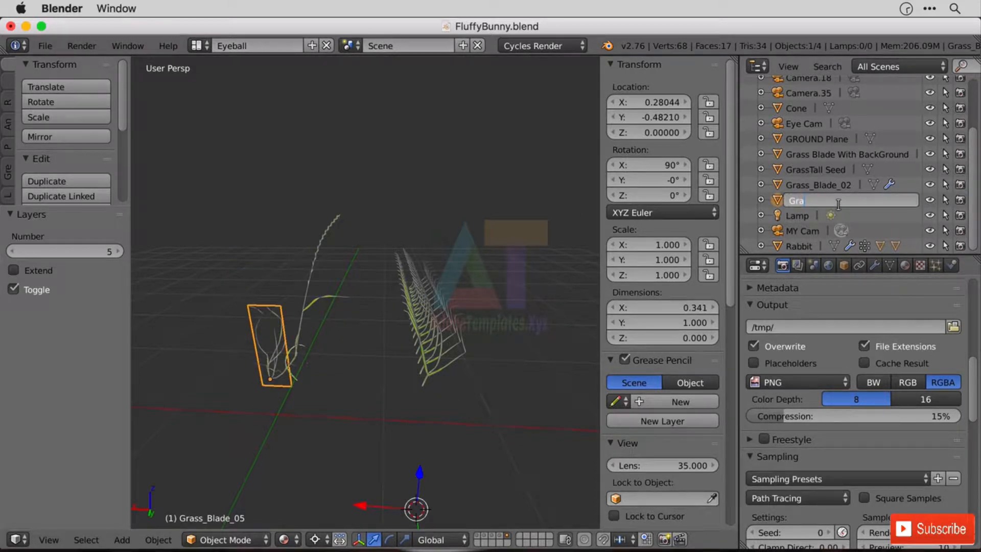
text(ss Medium1)
key(Return)
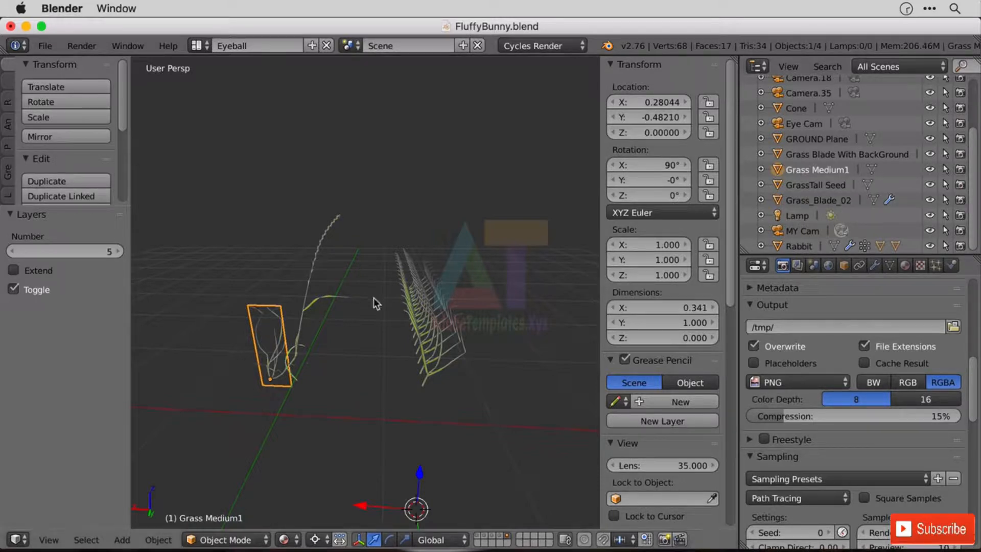
Remove the Array modifier from the Grass_Blade_02 object.
right_click(445, 364)
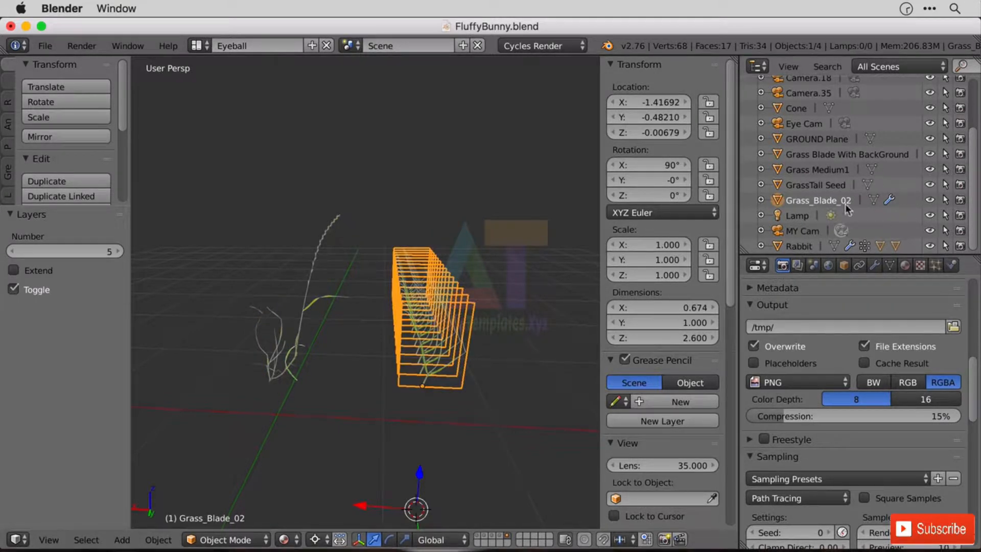
click(875, 265)
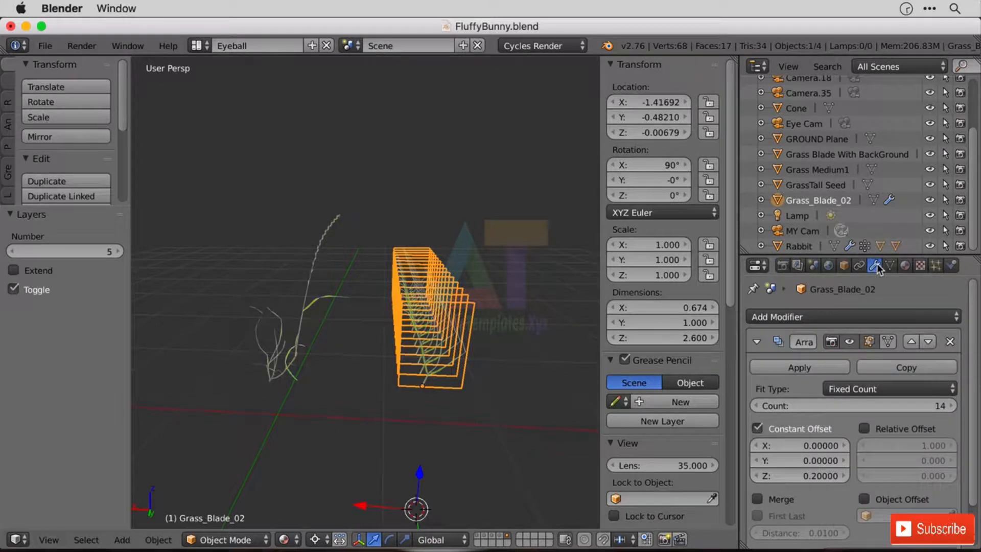
click(950, 342)
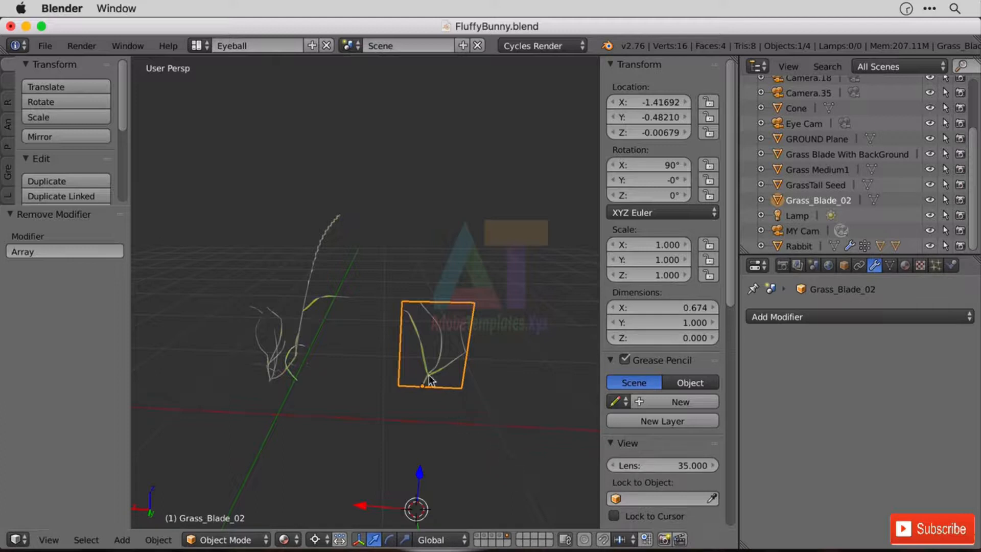
Rename the Grass_Blade_02 object as "Grass Medium 2".
double_click(817, 200)
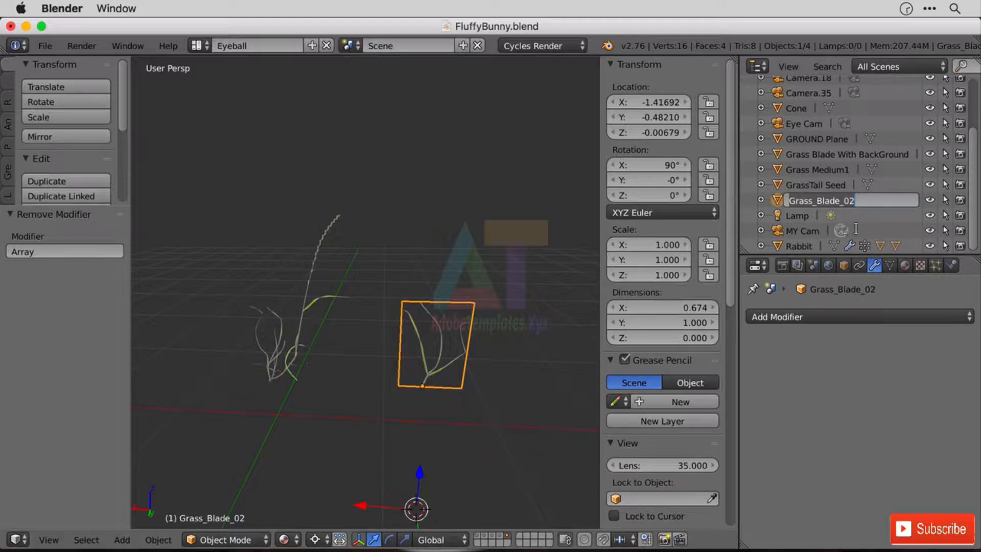
text(Grass M)
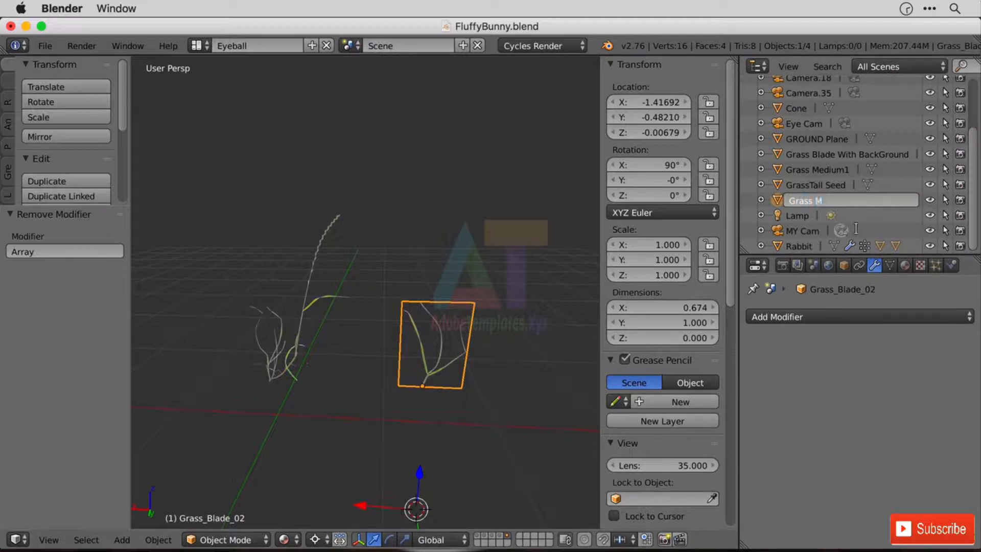
text(edium 2)
key(Return)
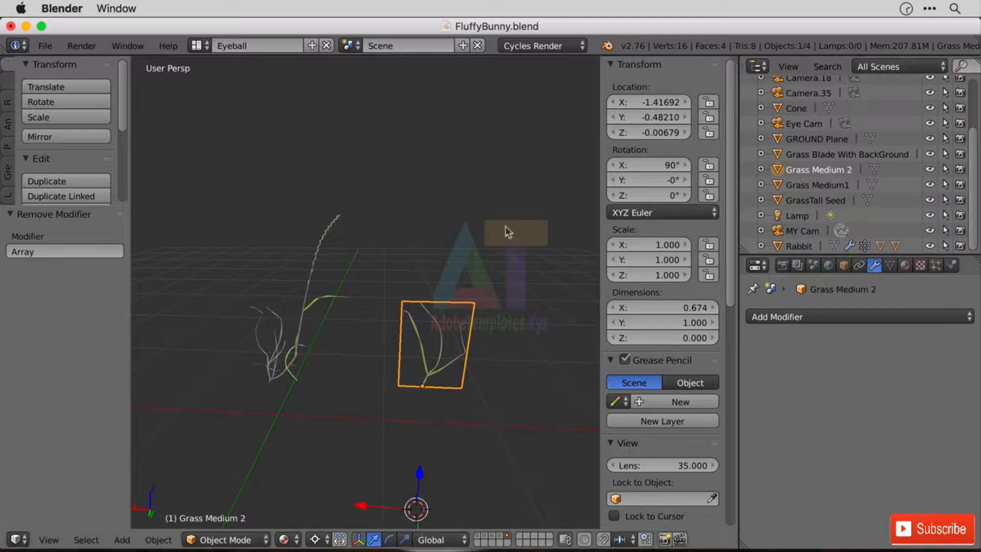
Rename the Grass Blade With BackGround object as "Grass short".
right_click(295, 381)
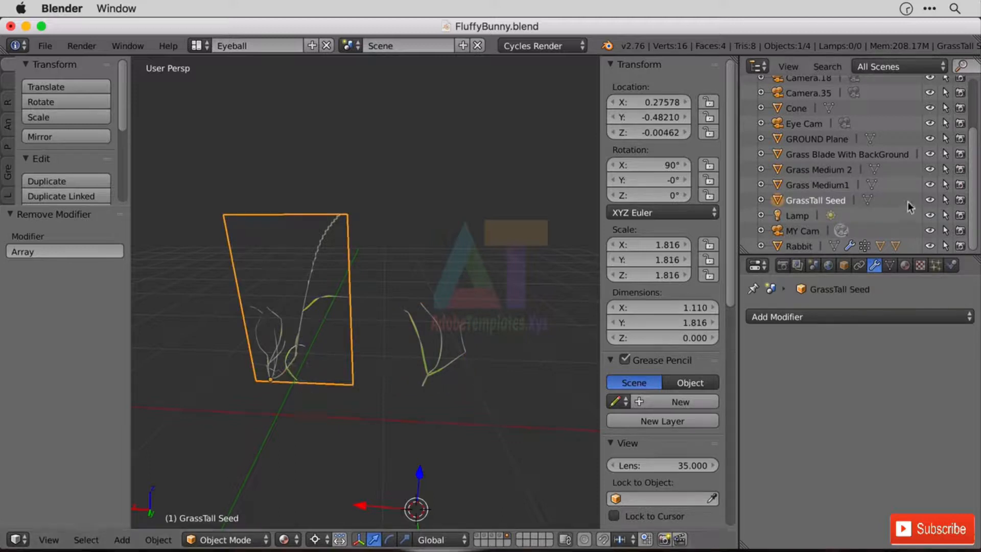
right_click(826, 155)
click(826, 156)
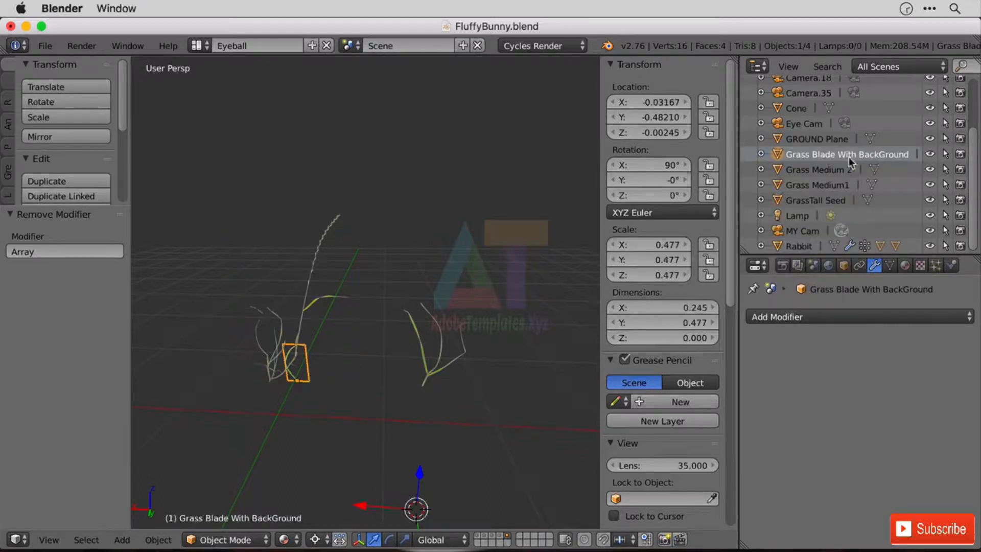
double_click(818, 152)
text(Gra)
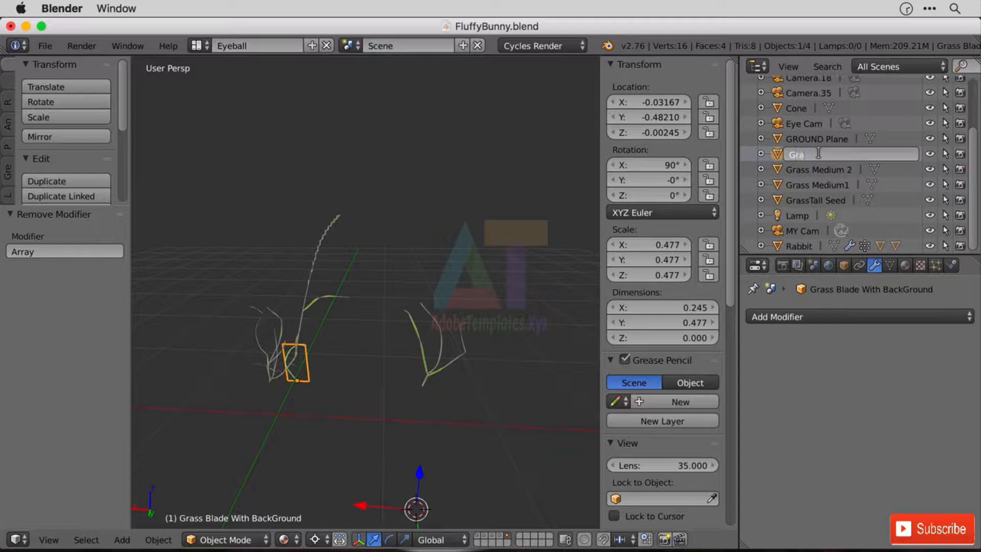
text(ss short)
key(Return)
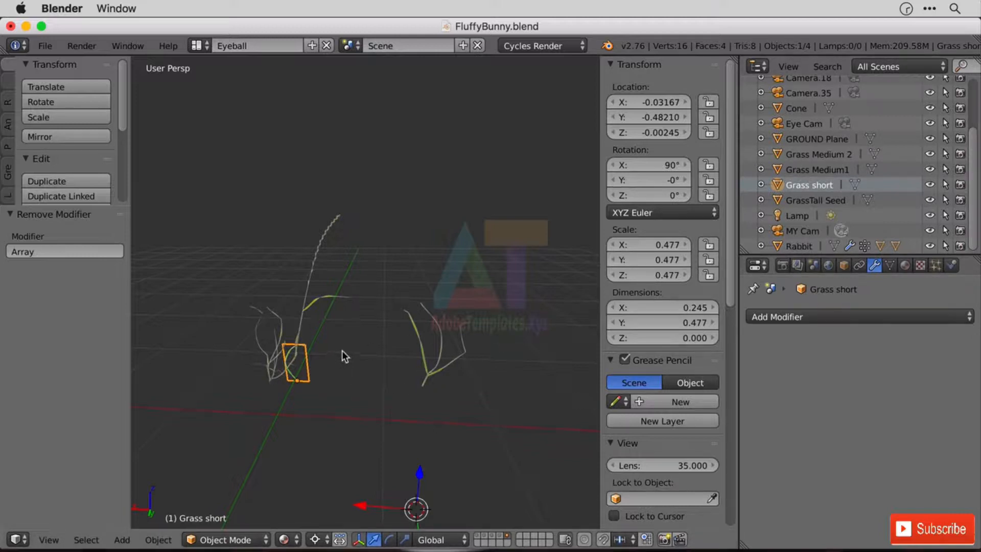
Duplicate Grass short with an offset of about -0.69 along X and rename the copy as "Grass short example".
key(shift+d)
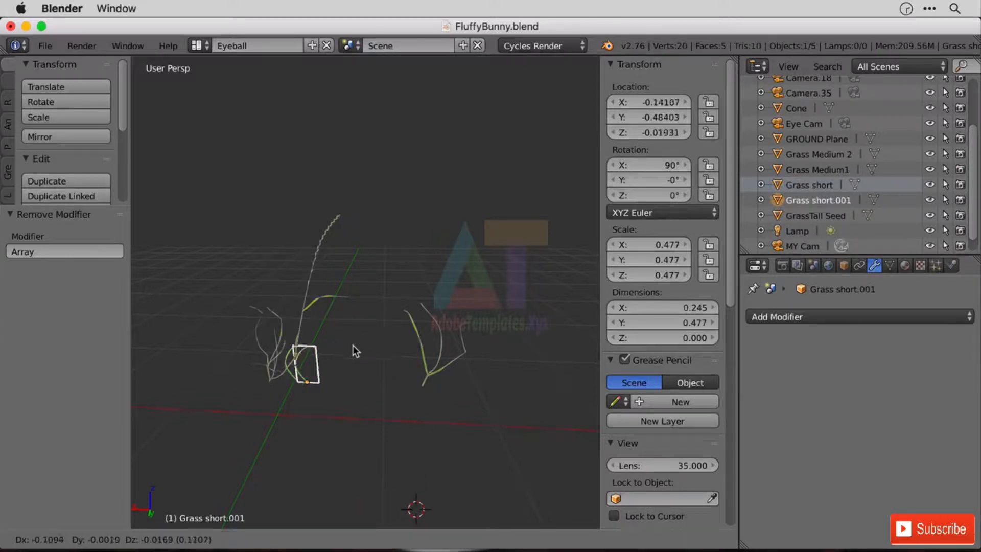
click(397, 348)
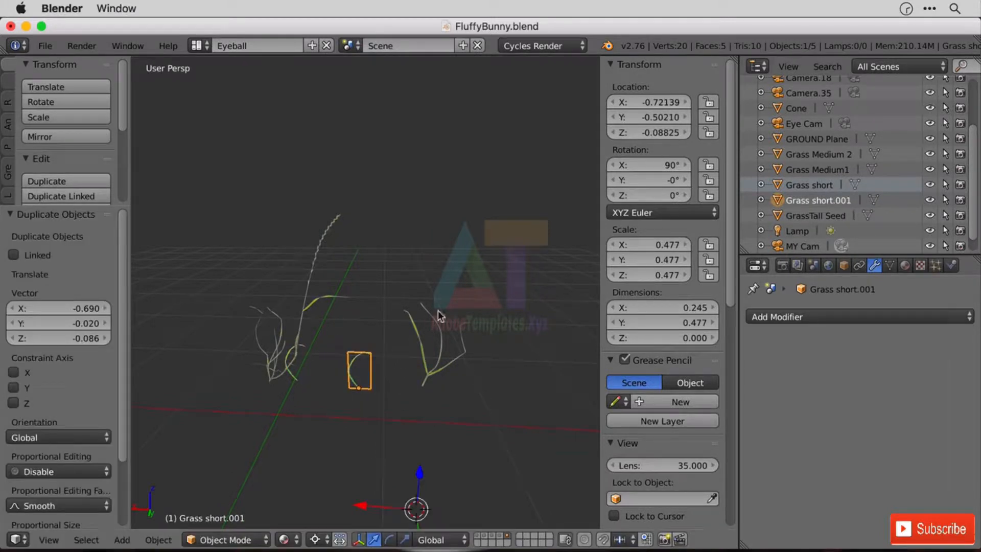
double_click(811, 199)
click(824, 202)
drag(815, 200, 896, 209)
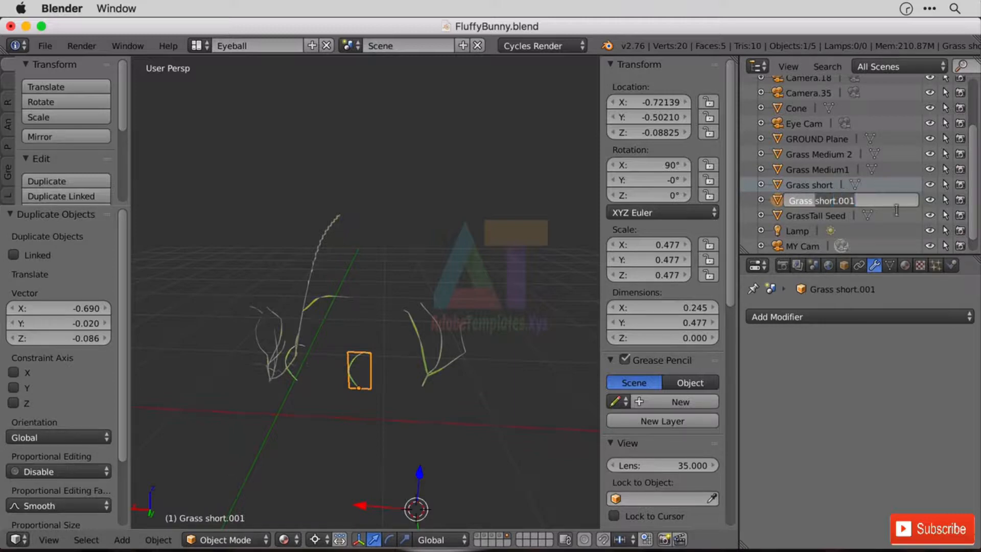
key(BackSpace)
key(BackSpace)
key(BackSpace)
key(BackSpace)
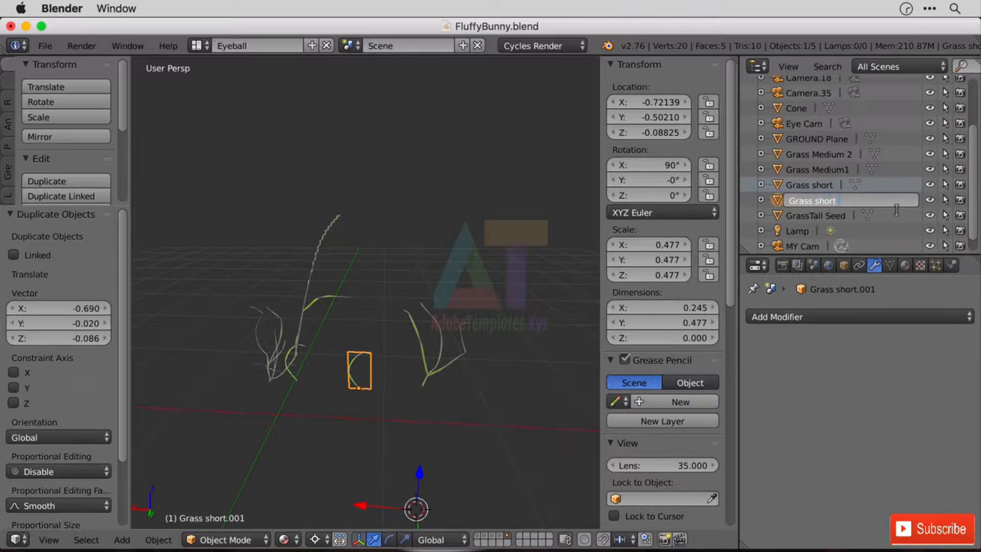
text(example)
key(Return)
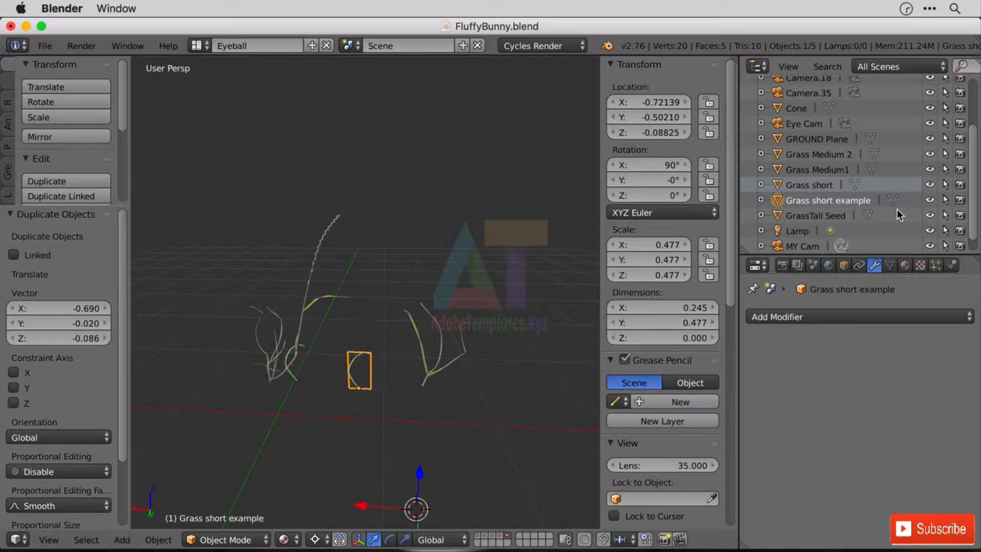
Parent Grass short, Grass Medium1, Grass Medium 2 and GrassTall Seed to the GROUND Plane object in the outliner.
click(782, 186)
ctrl+click(780, 170)
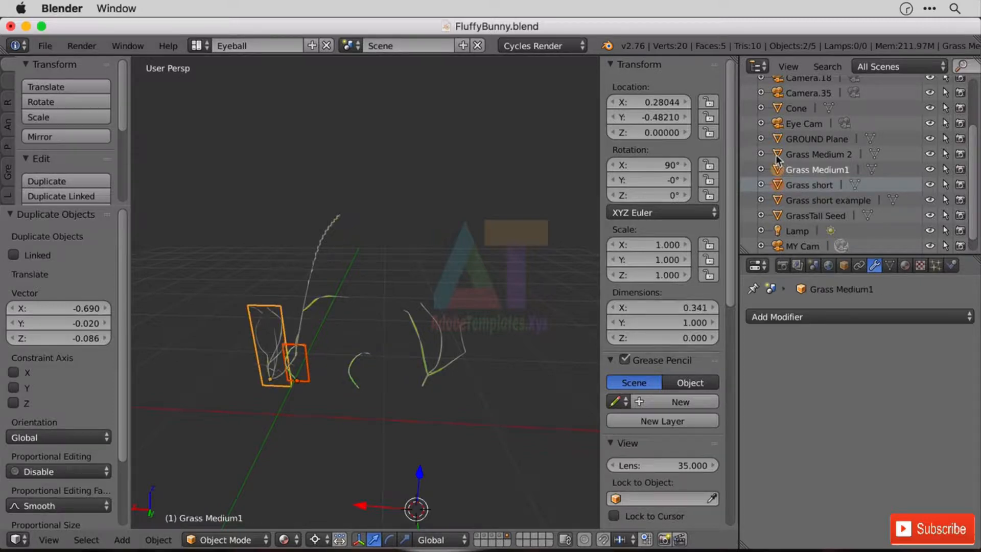
ctrl+click(776, 154)
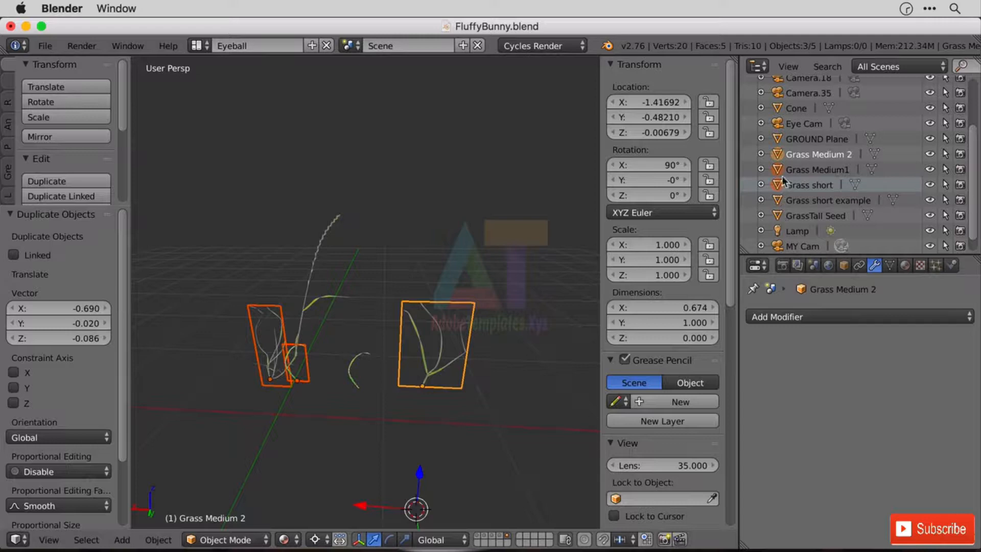
mouse_move(777, 155)
mouse_down()
mouse_move(778, 139)
mouse_move(780, 164)
mouse_move(778, 154)
mouse_up()
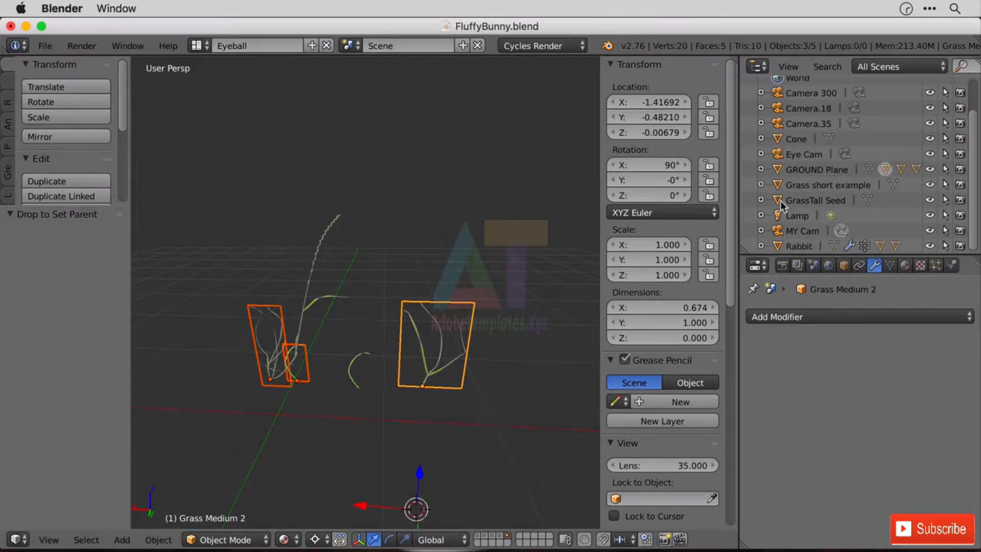
drag(780, 200, 780, 176)
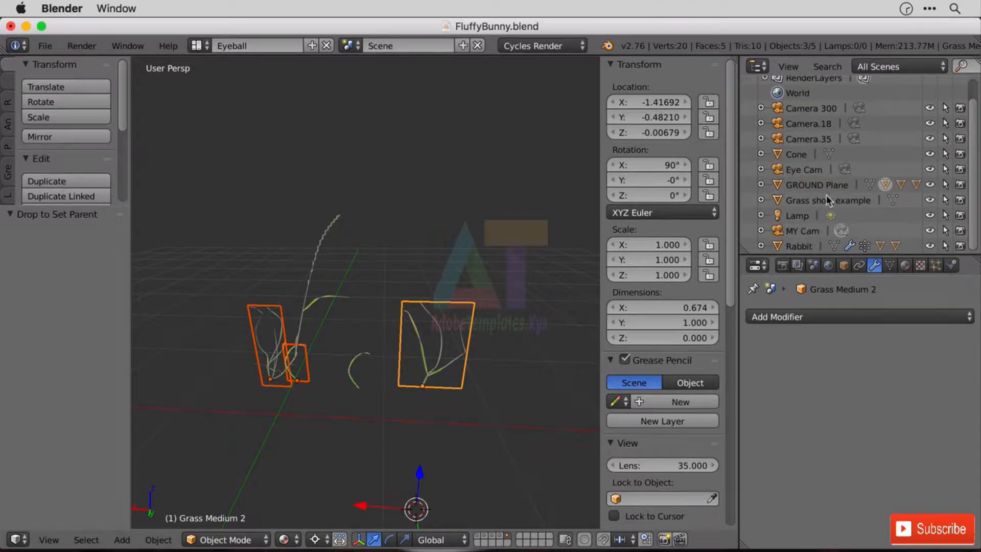
click(762, 185)
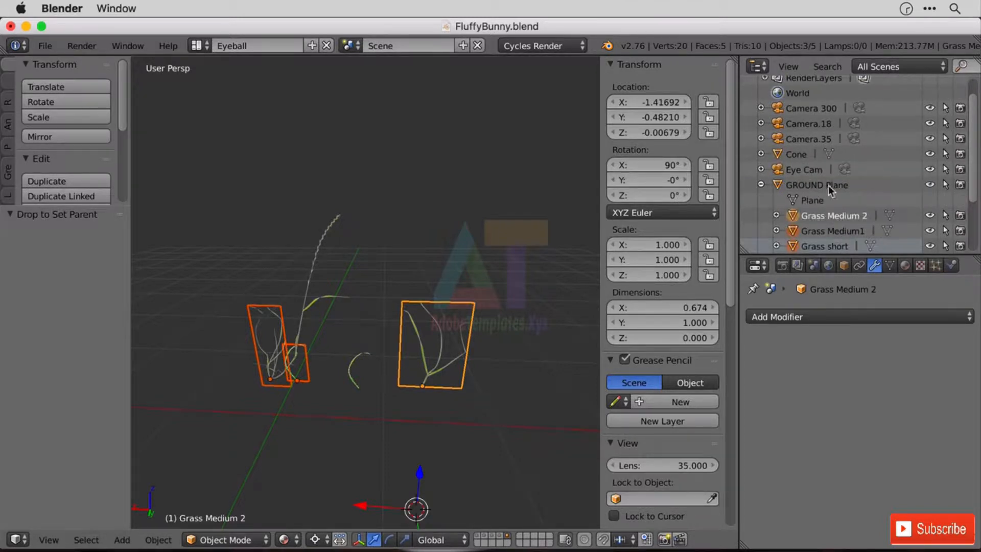
scroll(915, 226, down, 3)
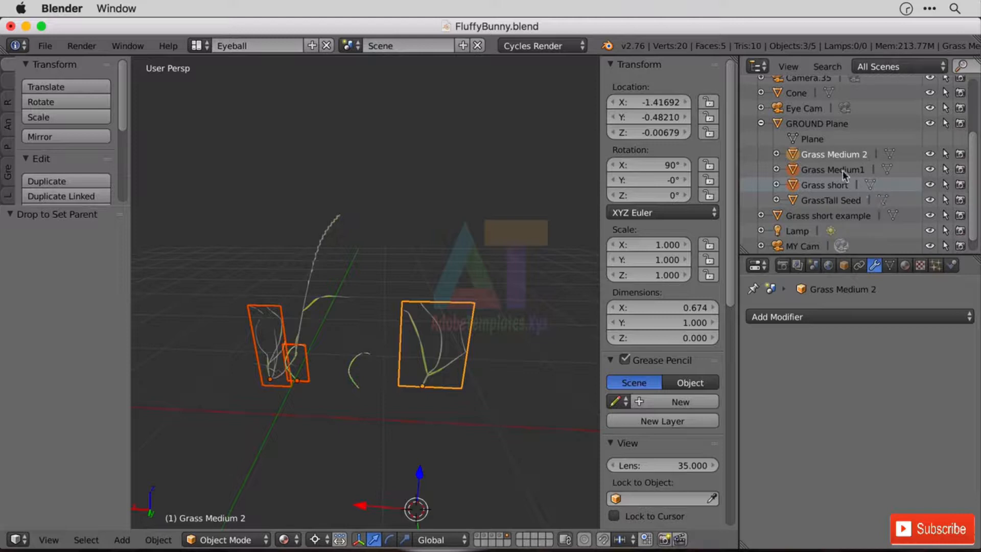
click(760, 124)
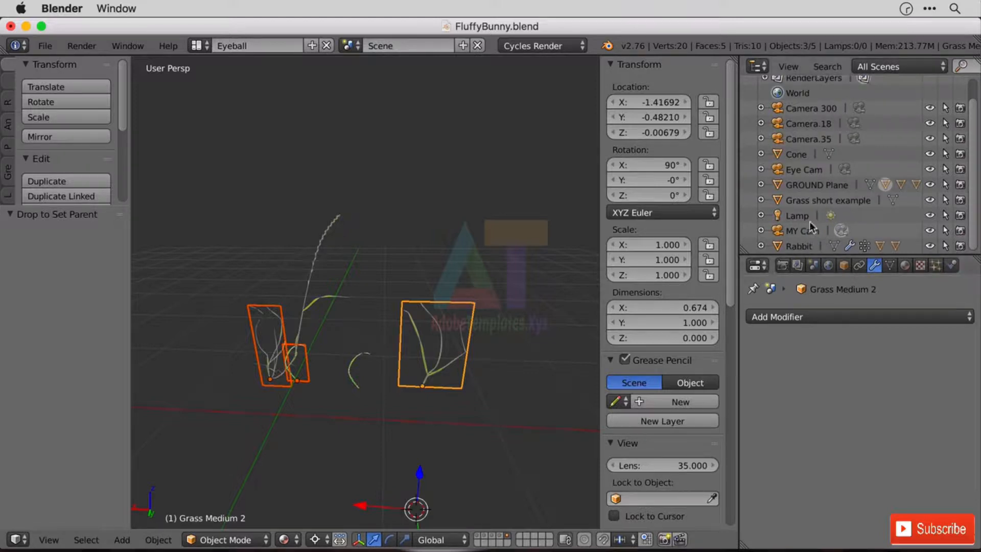
Move Grass short example to layer 11 and display only that layer.
right_click(359, 372)
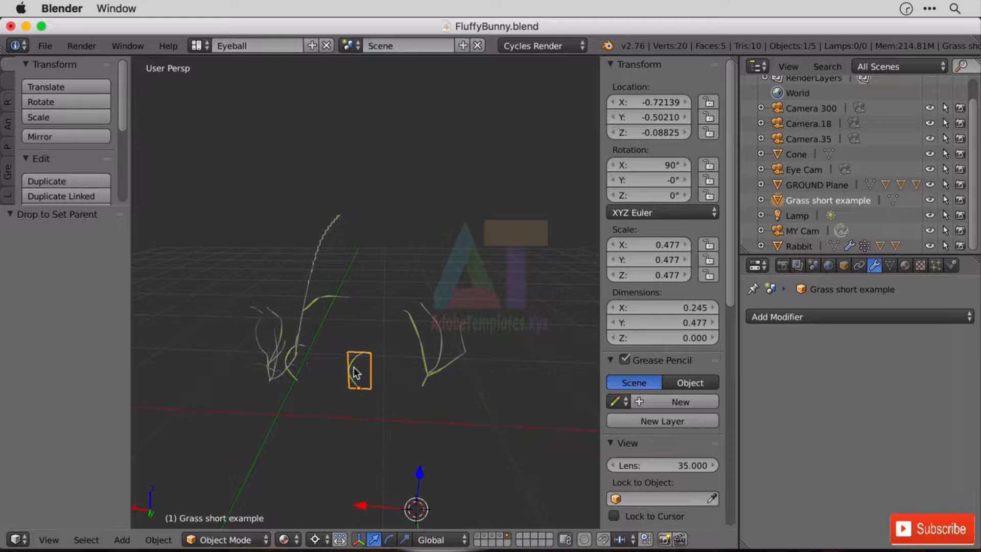
key(m)
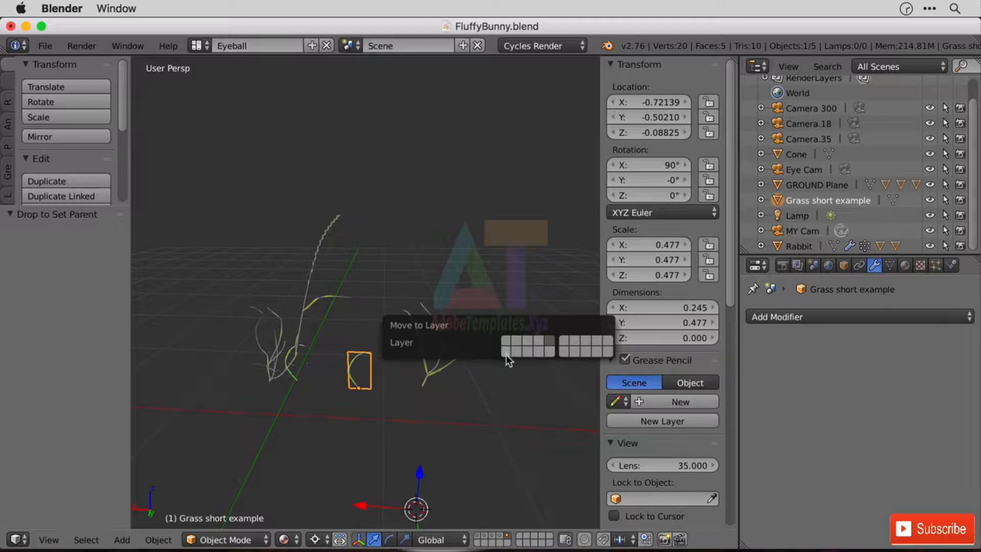
click(565, 342)
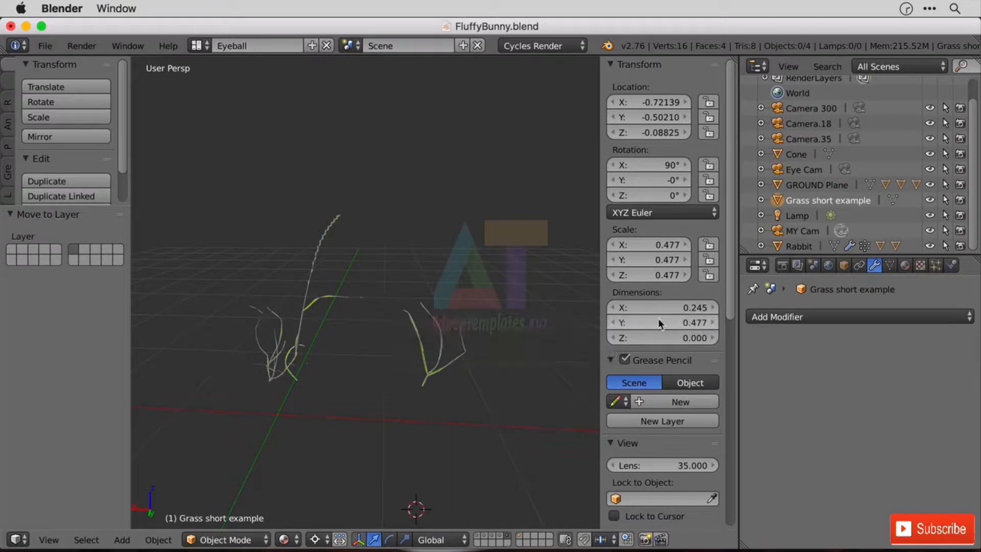
click(520, 535)
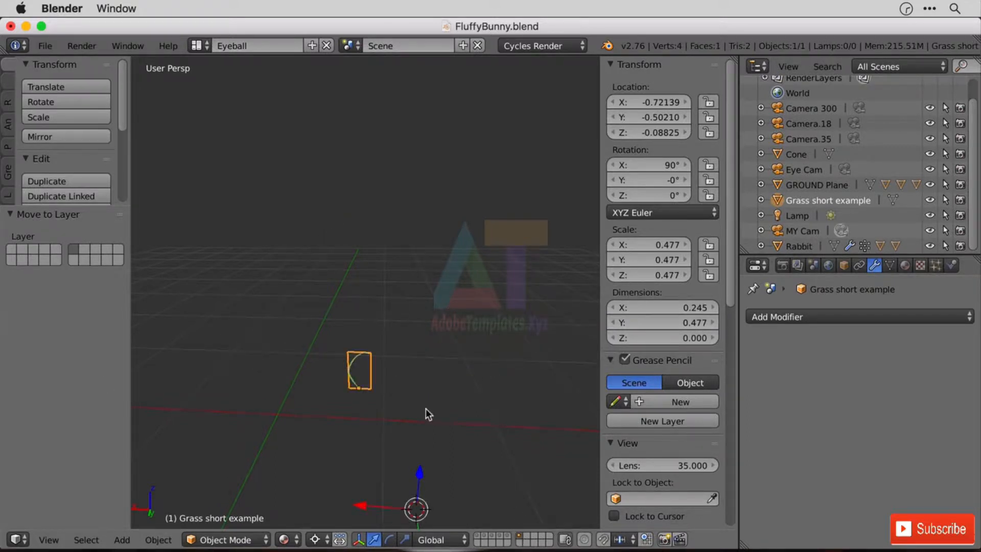
scroll(413, 412, up, 5)
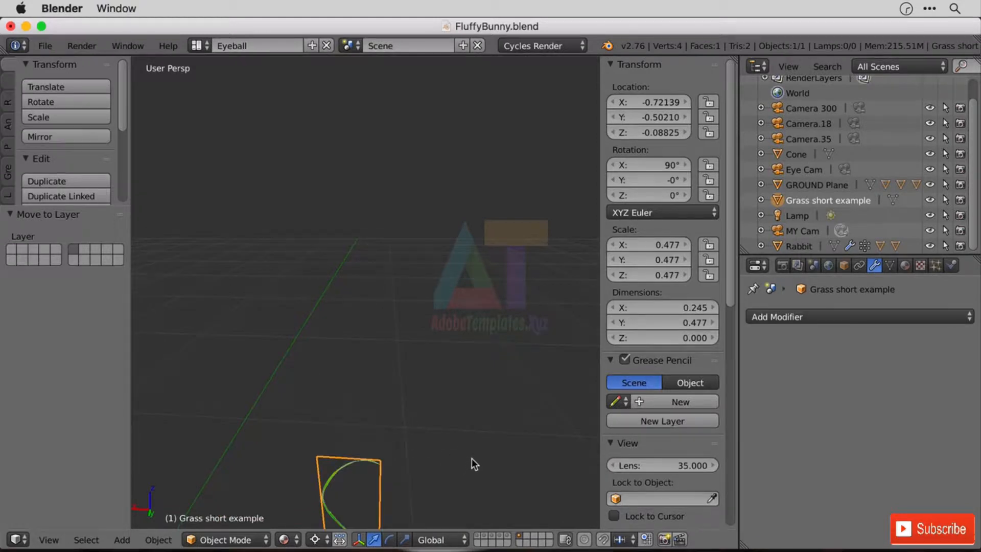
shift+middle_drag(471, 459, 519, 112)
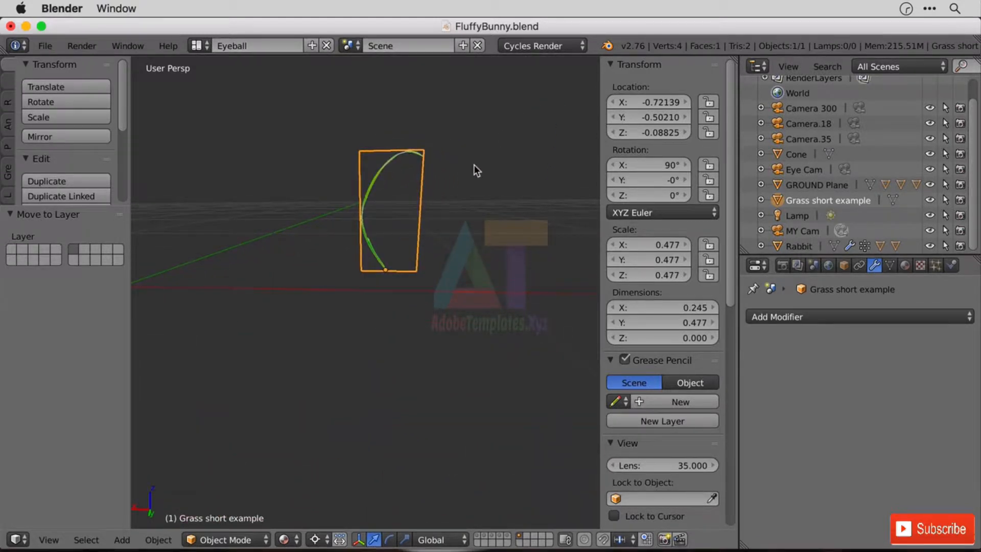
Duplicate the Grass short example blade and keep the copy in the same position.
scroll(474, 164, up, 6)
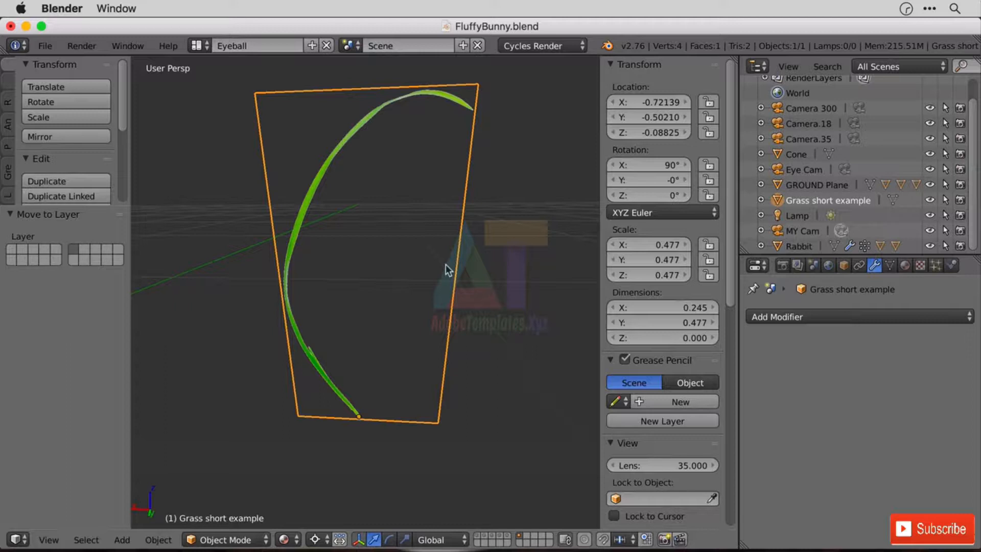
key(shift)
key(shift)
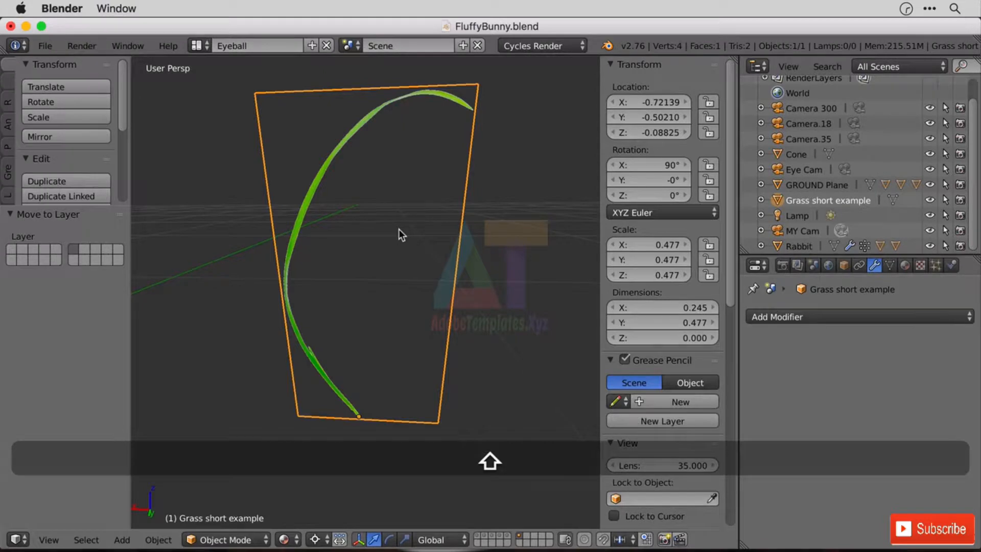
key(shift+d)
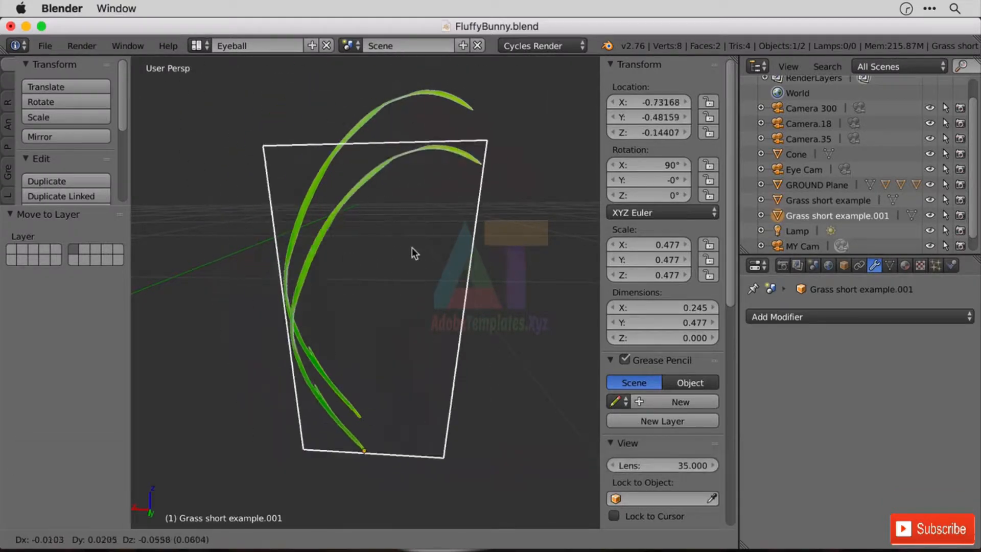
key(r)
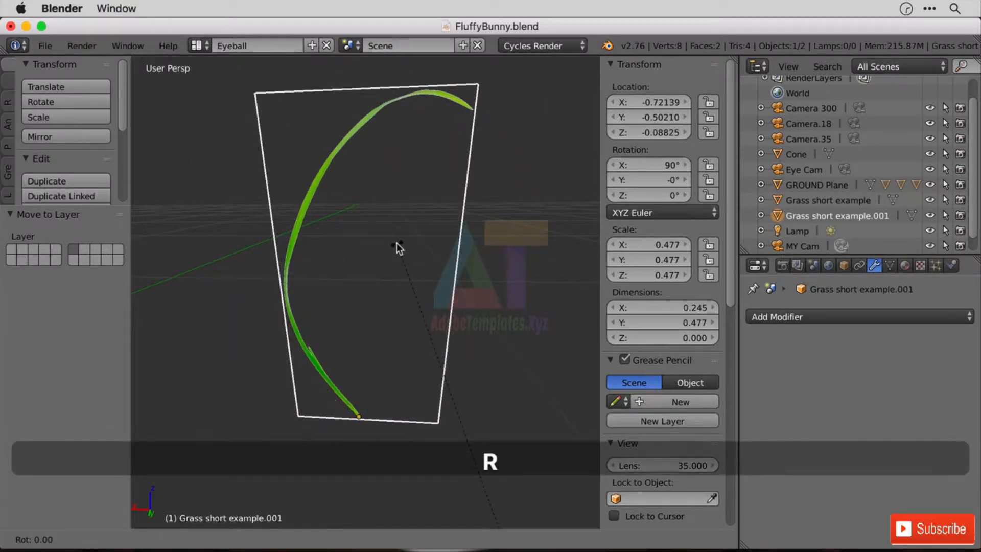
key(z)
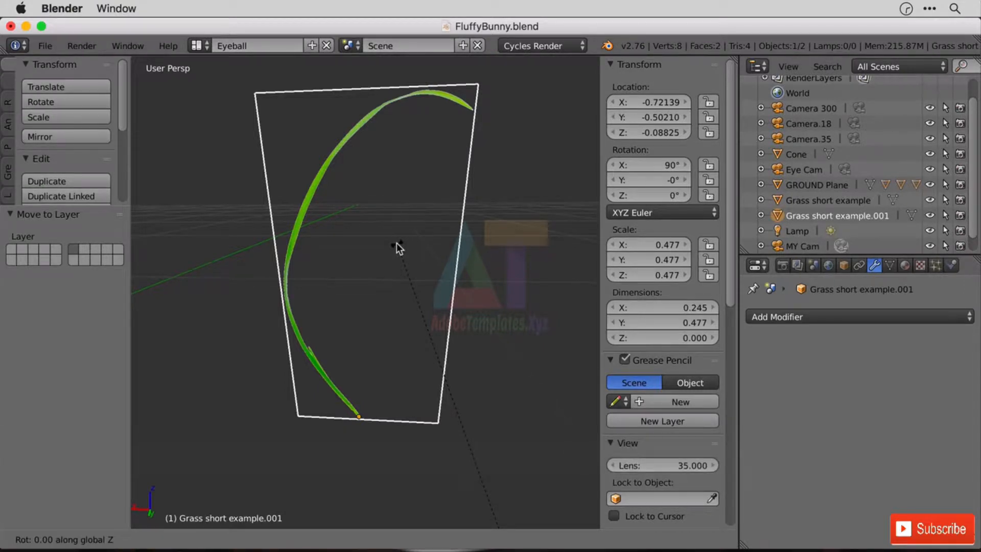
text(180)
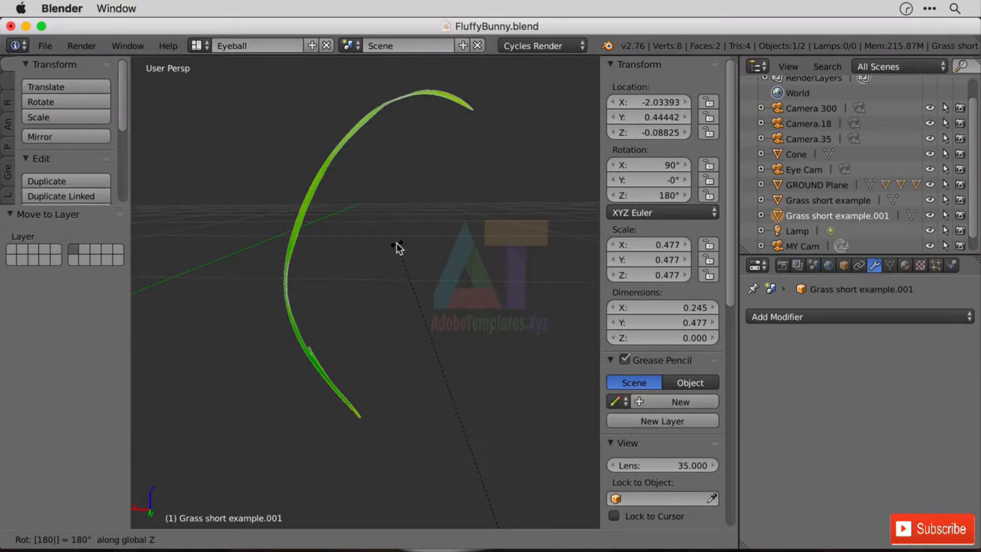
key(Escape)
Set the viewport's pivot point to Median Point instead of the 3D cursor.
scroll(462, 292, down, 5)
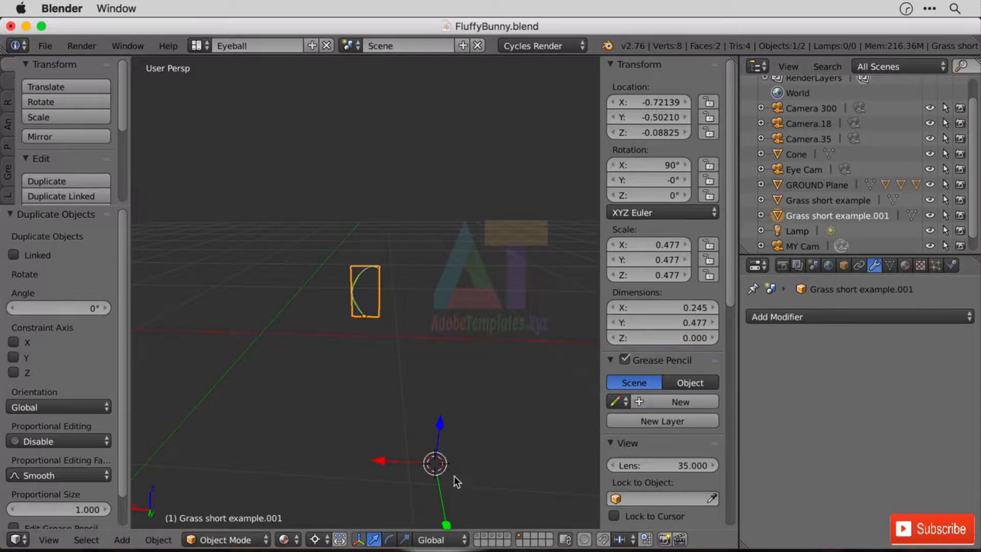
click(317, 540)
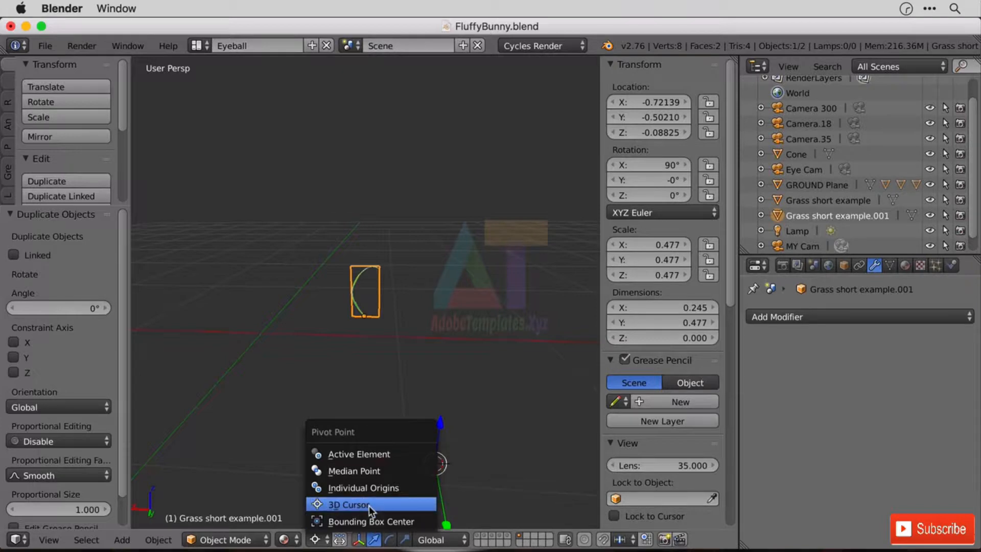
click(369, 471)
scroll(374, 313, up, 5)
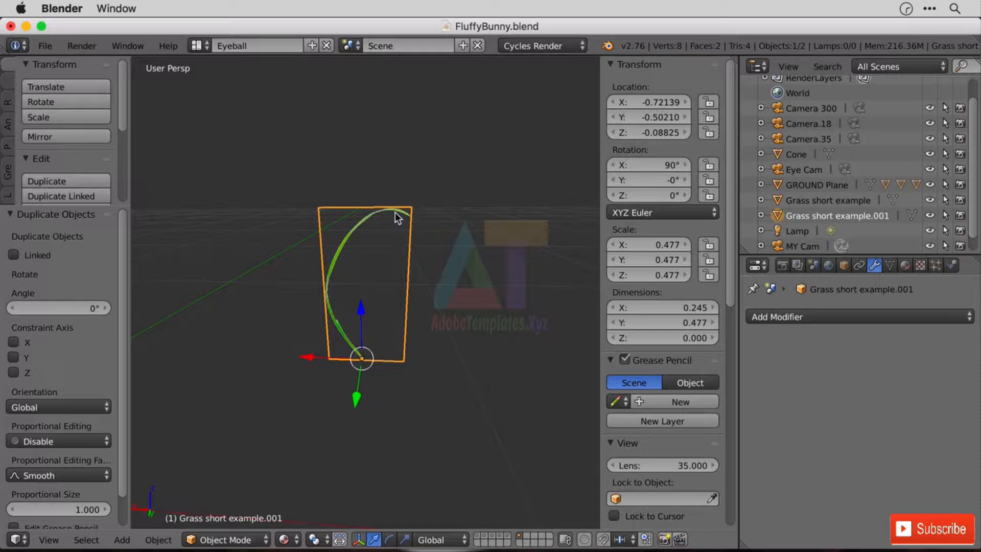
Duplicate the selected grass blade in place and rotate the copy 180° around the global Z axis.
key(shift+d)
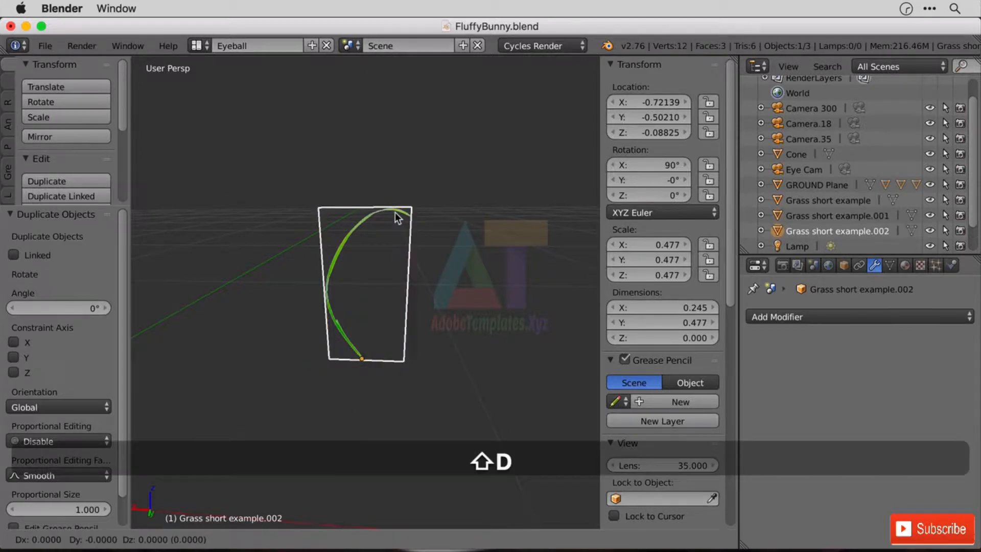
key(r)
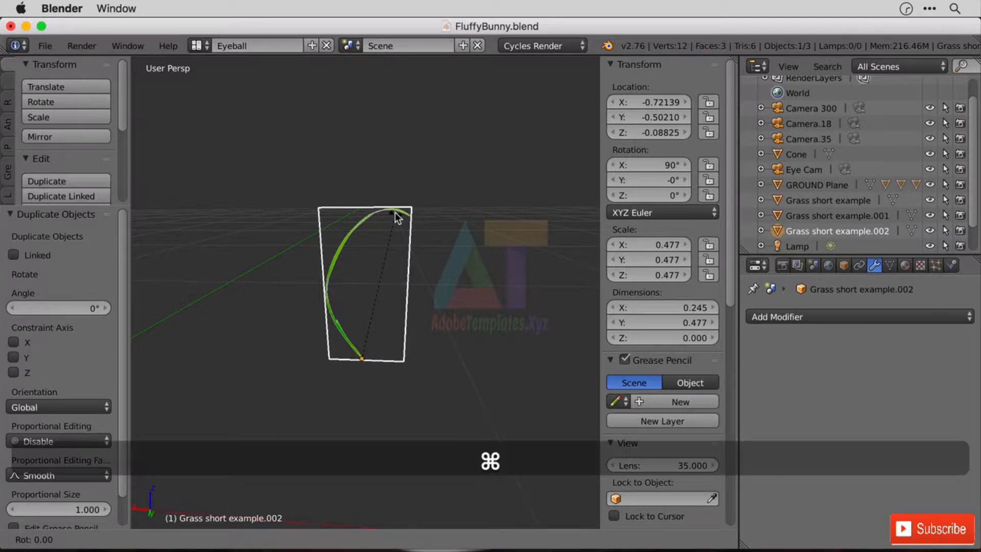
text(180)
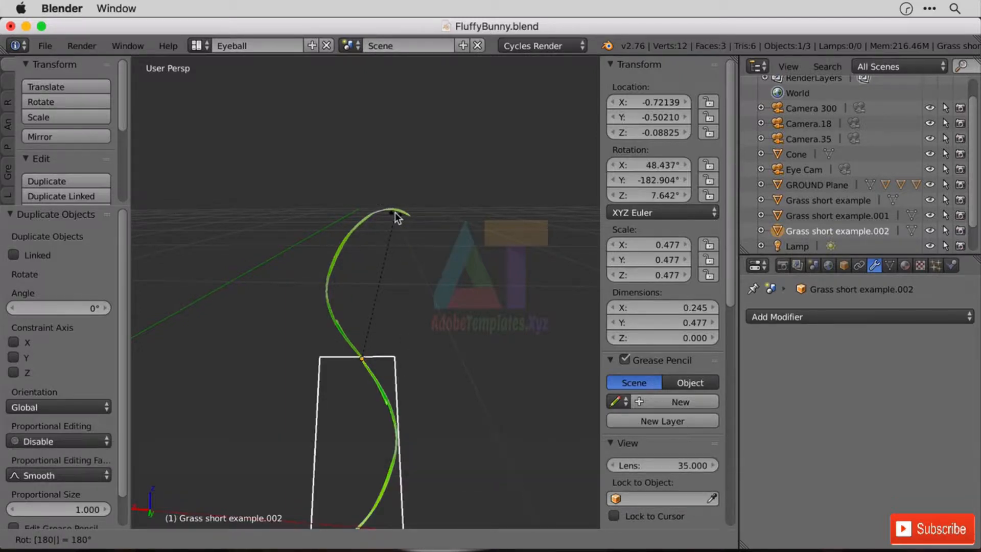
text(z)
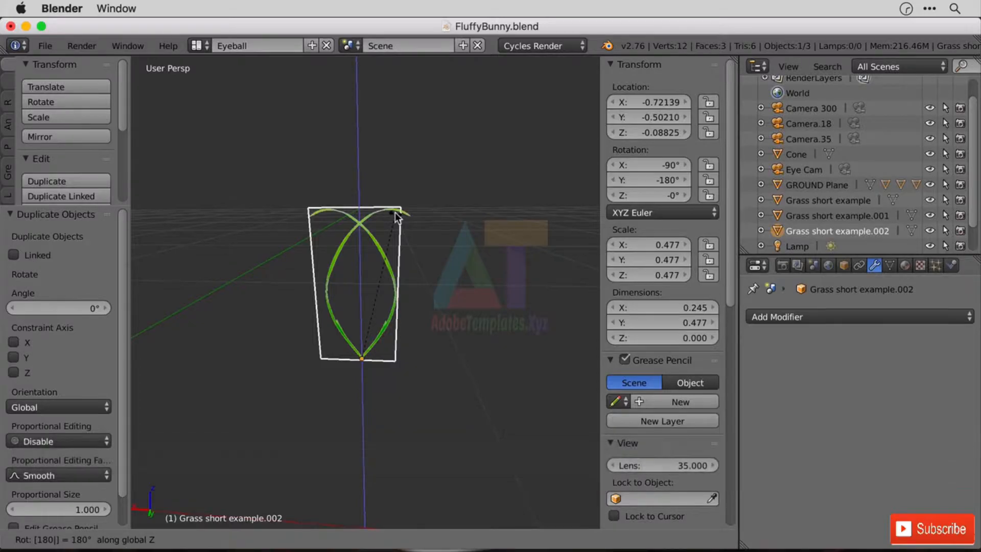
key(Return)
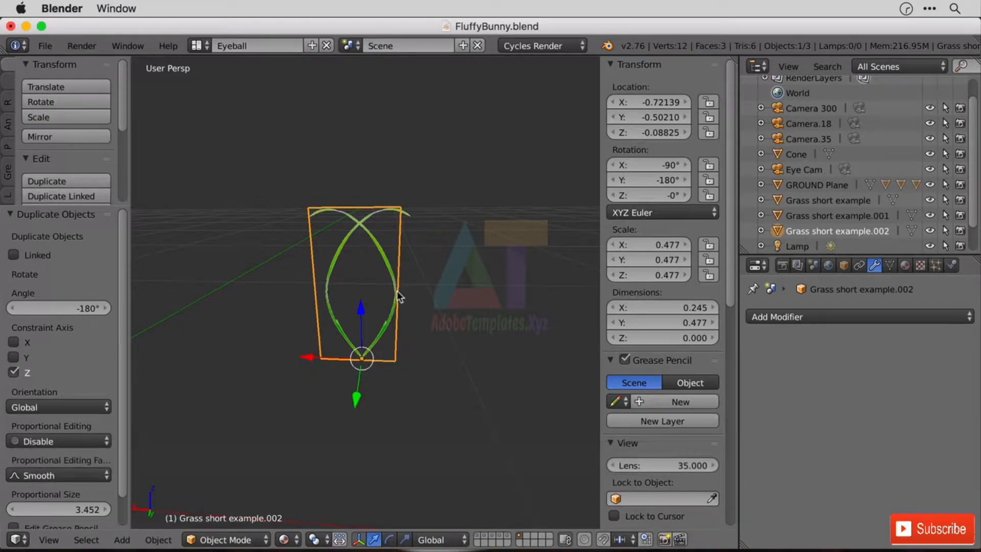
Shift the flipped blade copy about -0.012 along X and rotate it outward by about 26.4° in the front view.
mouse_move(308, 357)
mouse_down()
mouse_move(271, 351)
mouse_move(330, 354)
mouse_move(293, 351)
mouse_move(313, 356)
mouse_up()
click(312, 354)
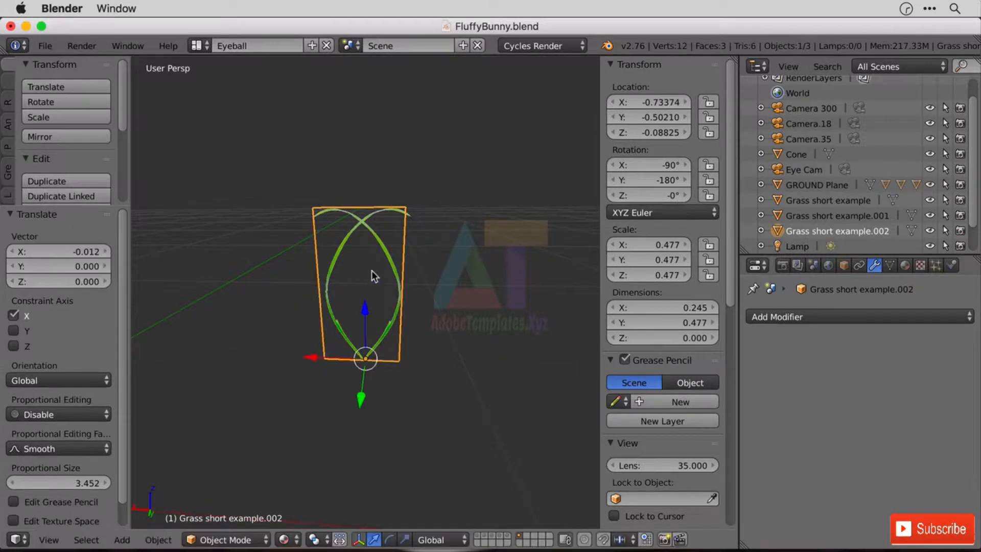
key(r)
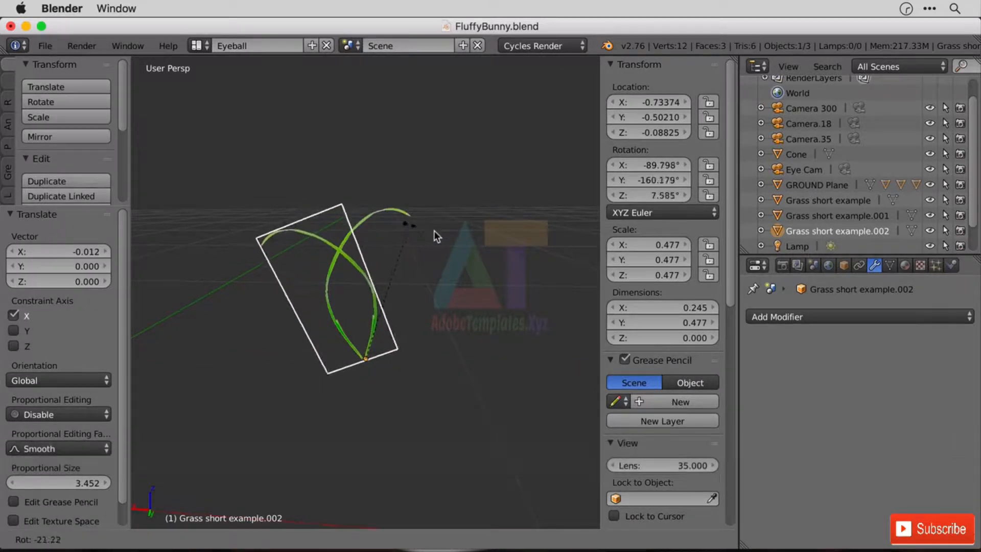
key(Escape)
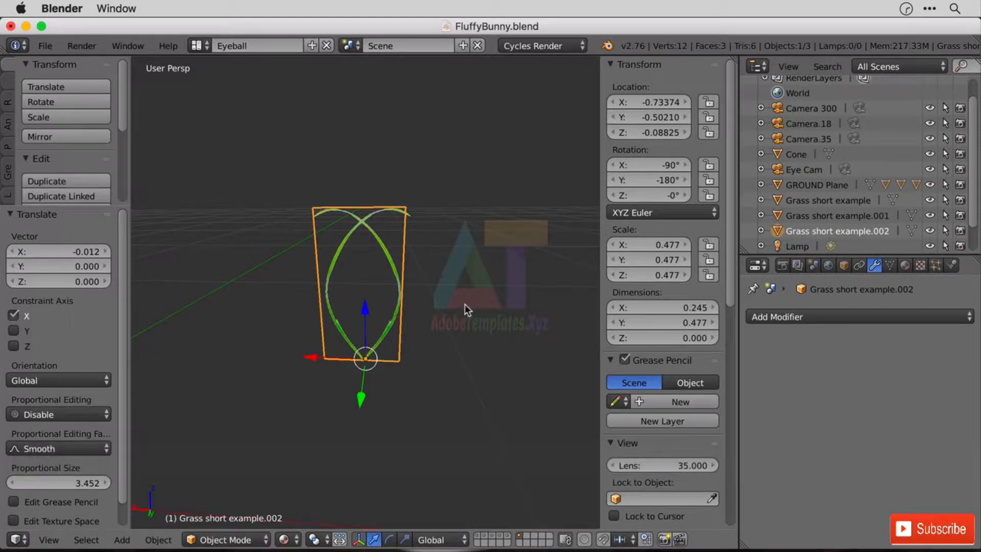
key(KP_1)
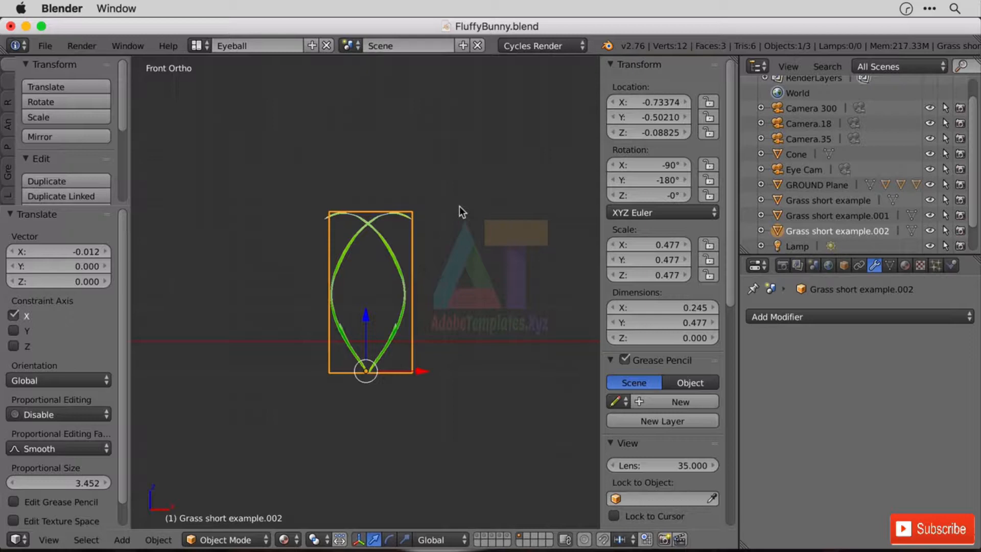
key(r)
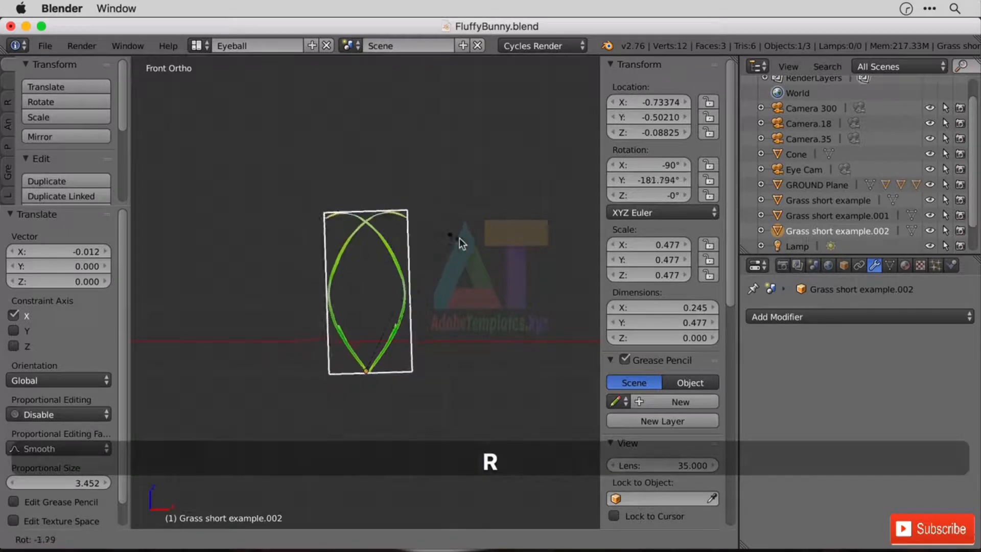
click(523, 282)
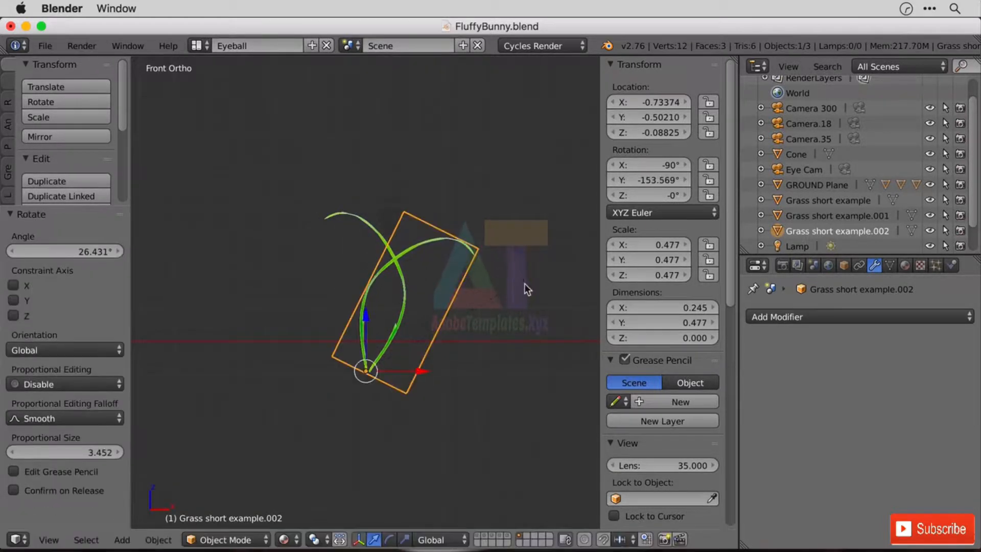
Rotate the Grass short example.001 blade outward by about -42.5° in the front view.
right_click(367, 234)
key(r)
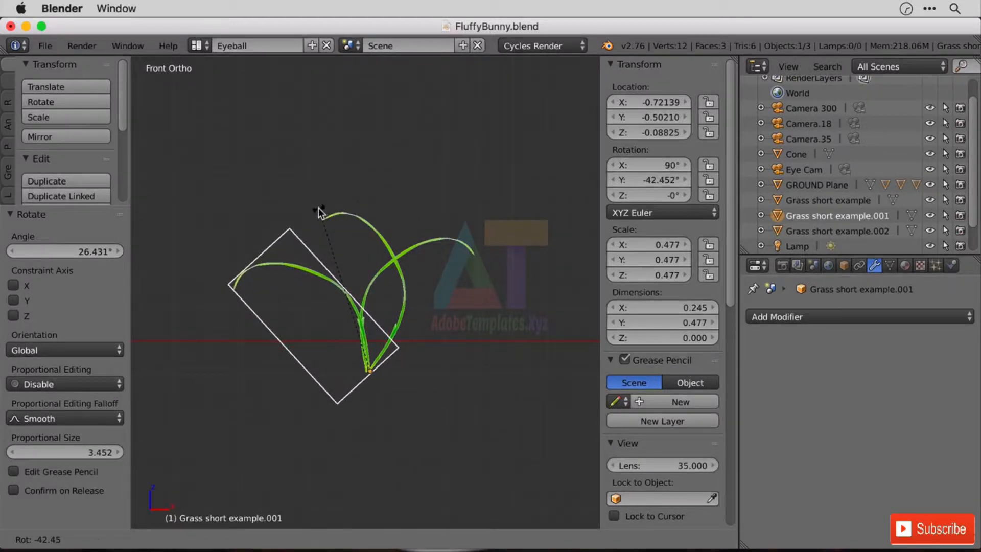
click(323, 212)
Scale the original Grass short example blade by about 0.708 and rotate it about -49.6° in the front view.
right_click(388, 244)
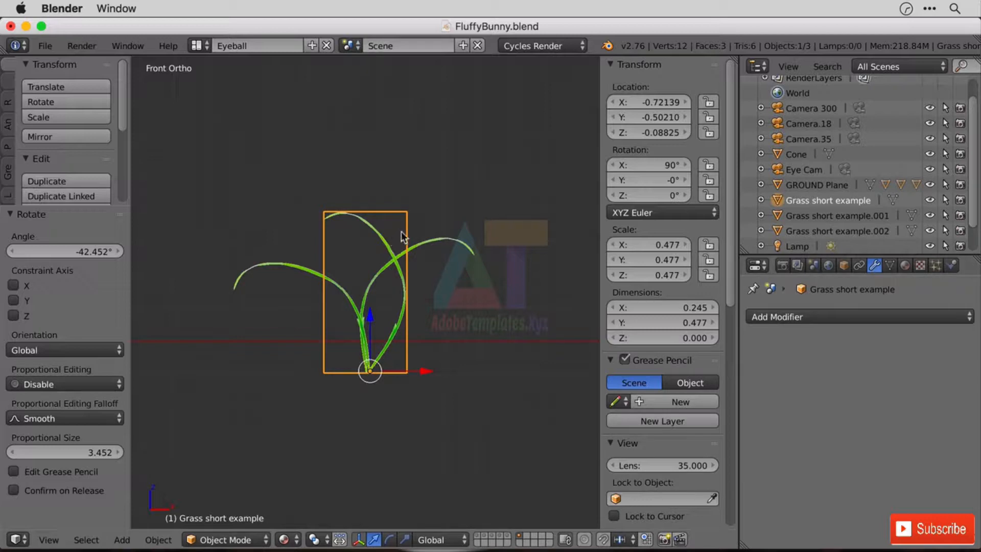
key(d)
key(s)
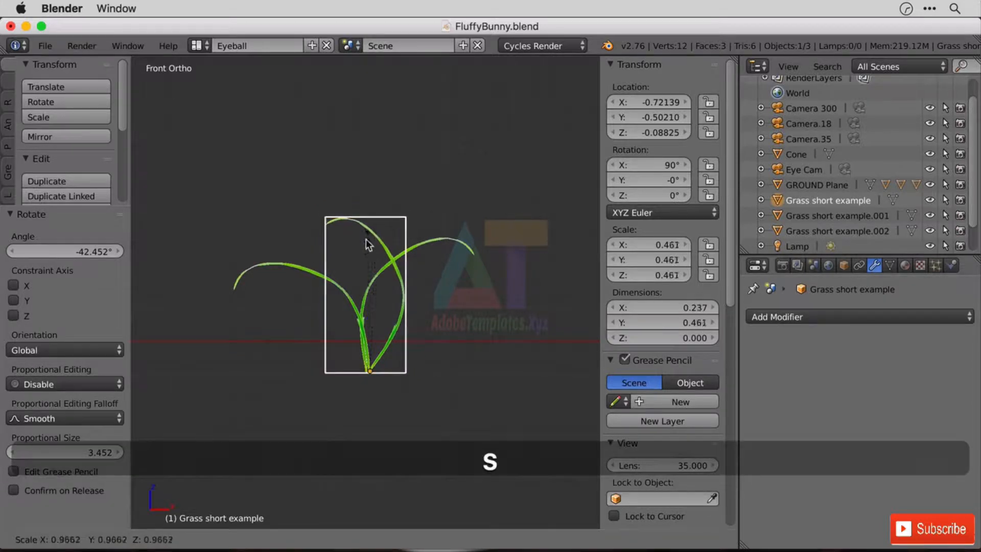
click(368, 274)
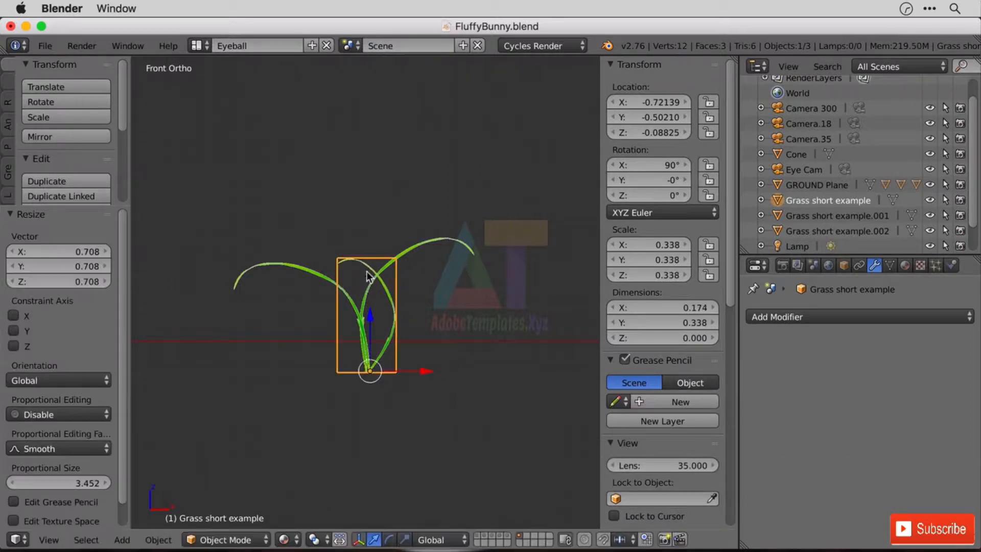
key(r)
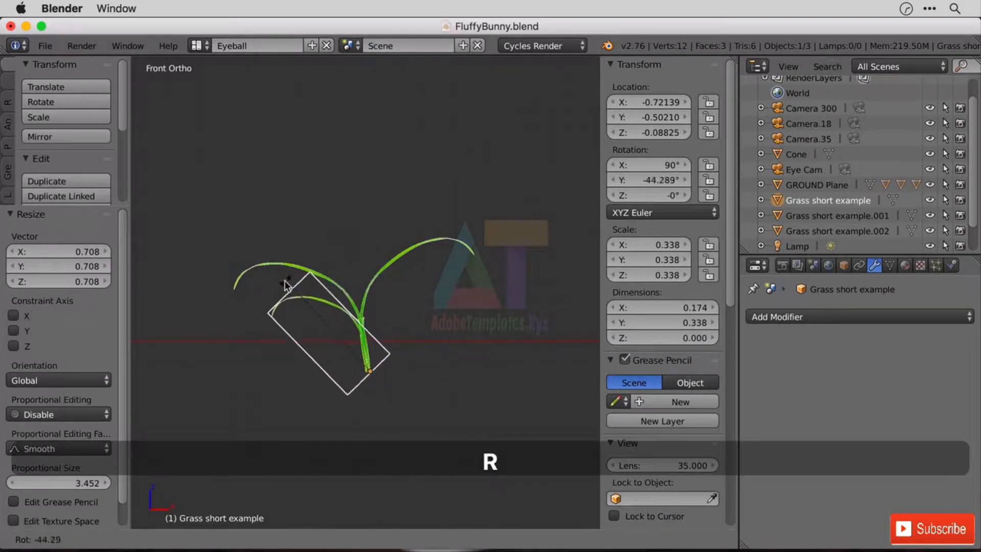
click(280, 284)
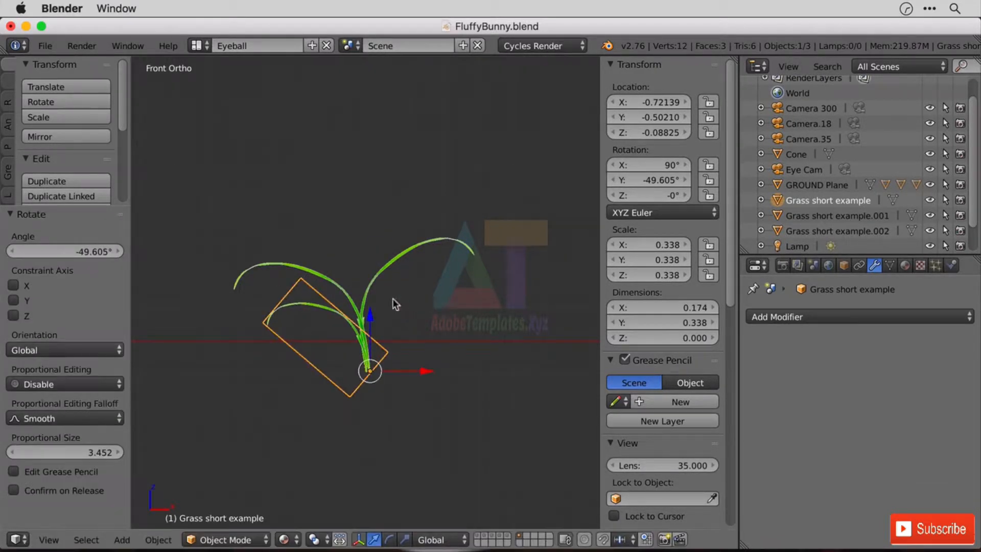
Duplicate all three grass blades together and scale the copies up by about 1.106.
middle_drag(504, 267, 386, 274)
right_click(384, 273)
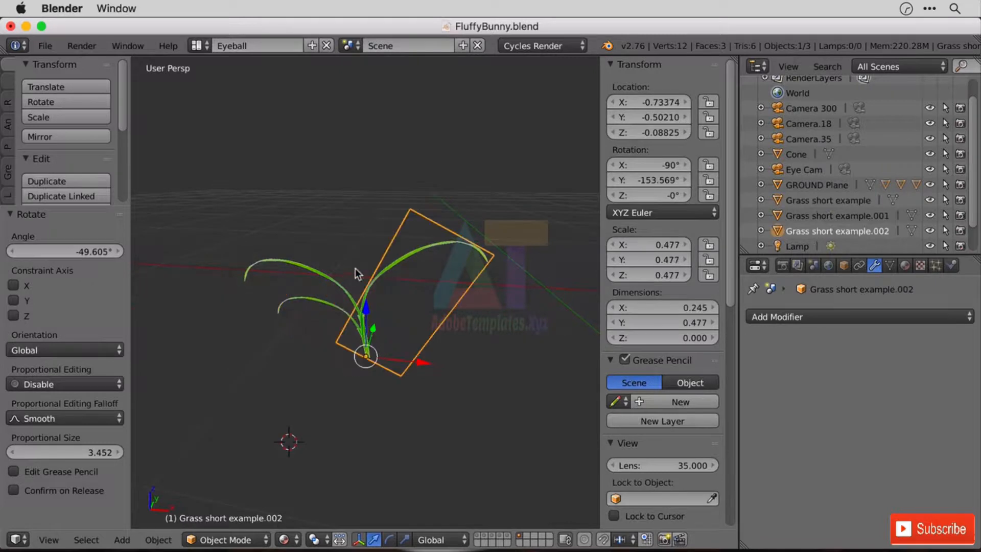
shift+right_click(330, 282)
shift+right_click(329, 303)
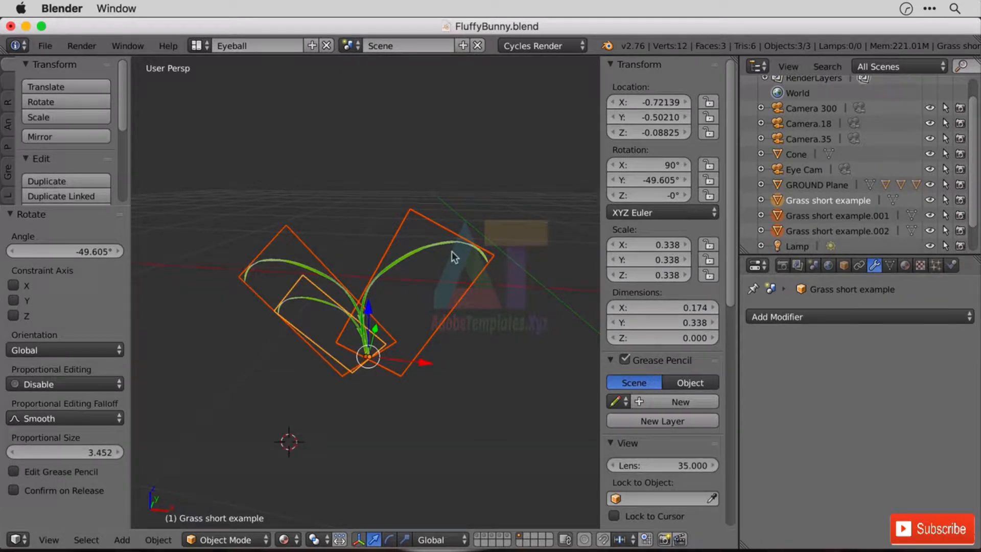
key(shift+d)
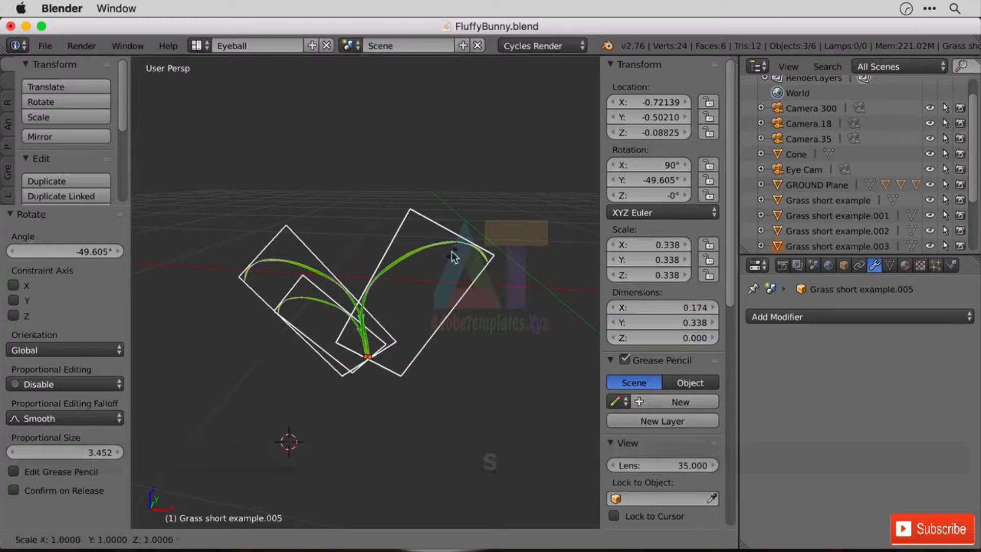
key(s)
click(460, 241)
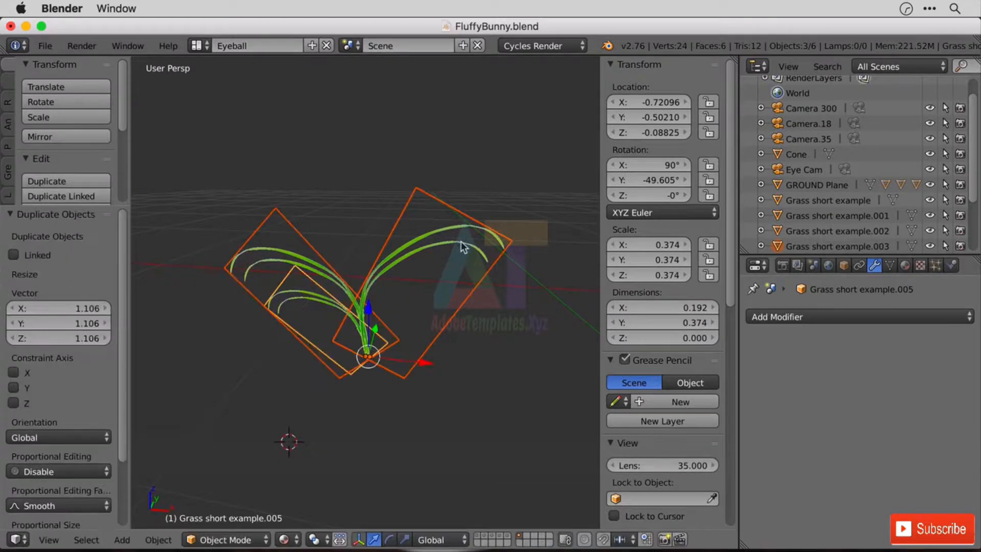
Rotate the three duplicated blades 90° around the global Z axis.
key(r)
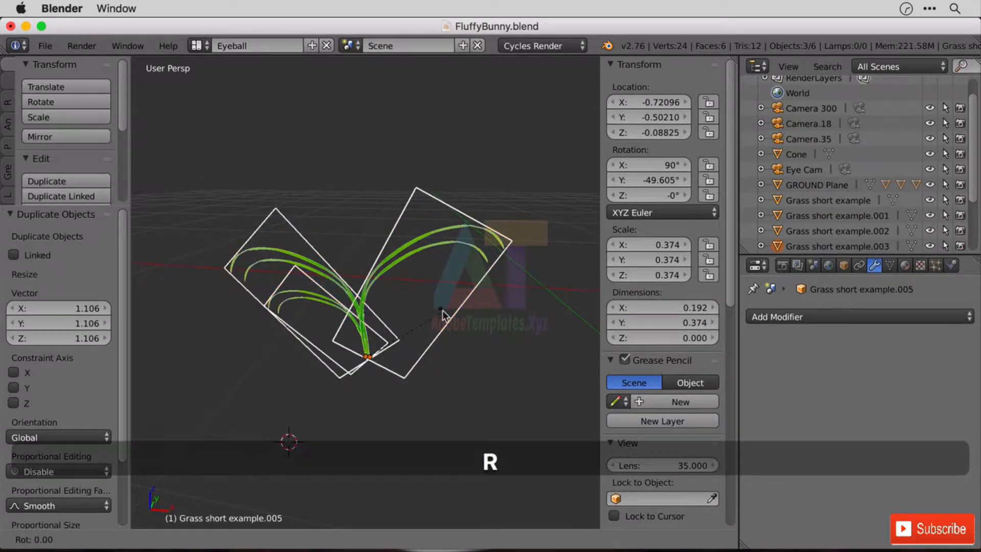
text(z)
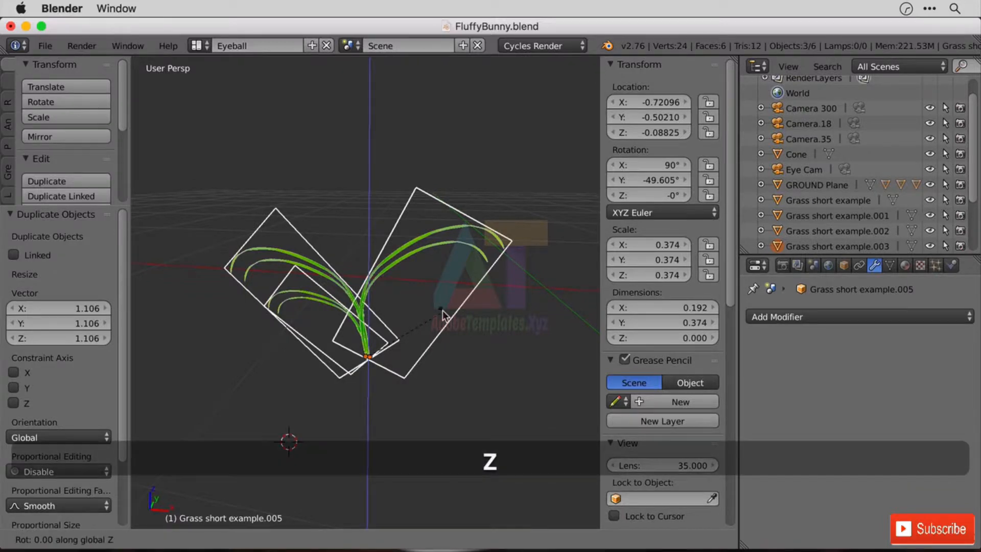
text(90)
key(Return)
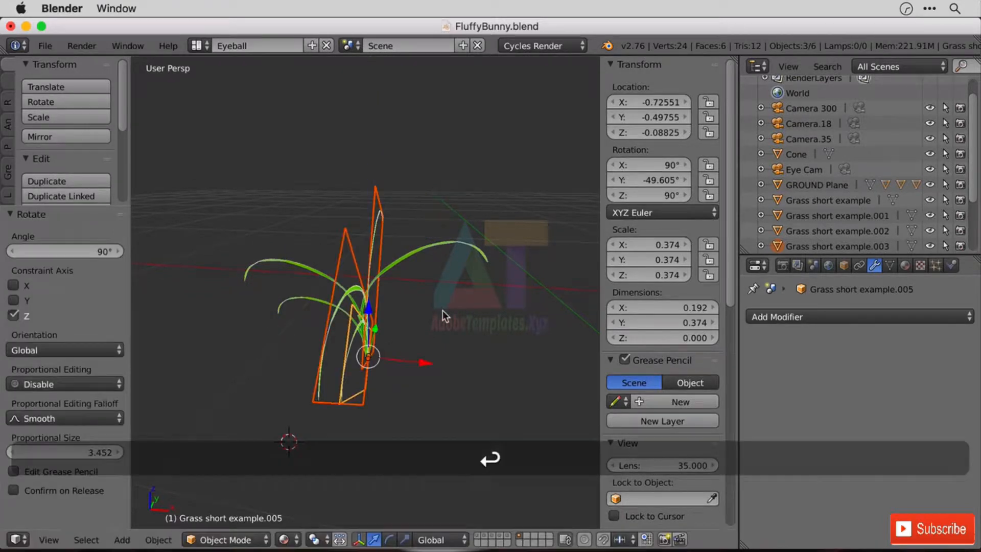
middle_drag(503, 285, 508, 310)
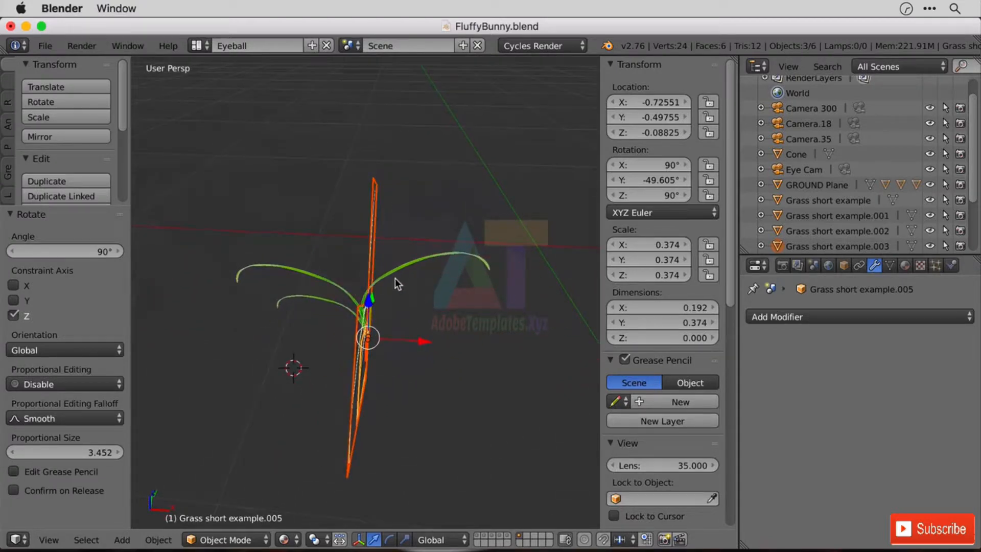
key(s)
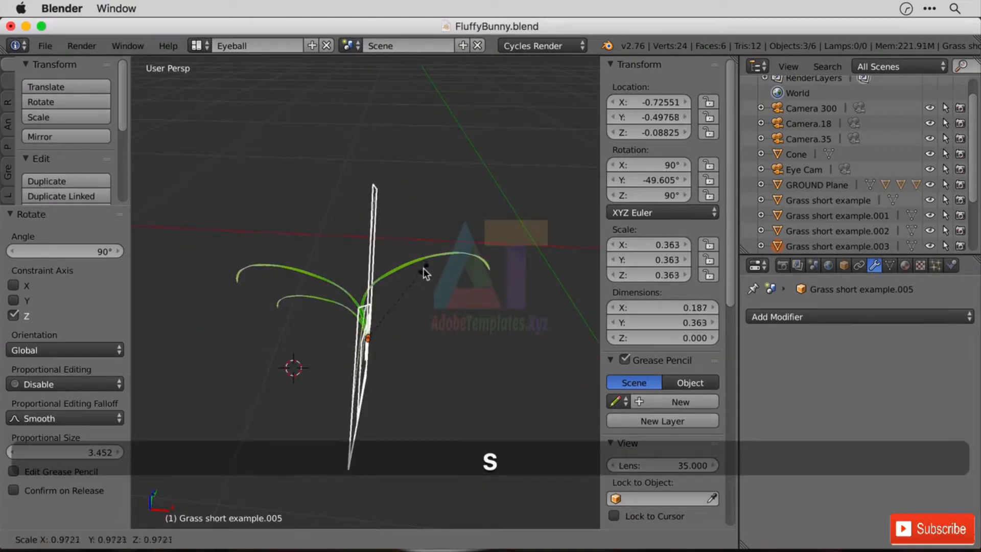
key(Escape)
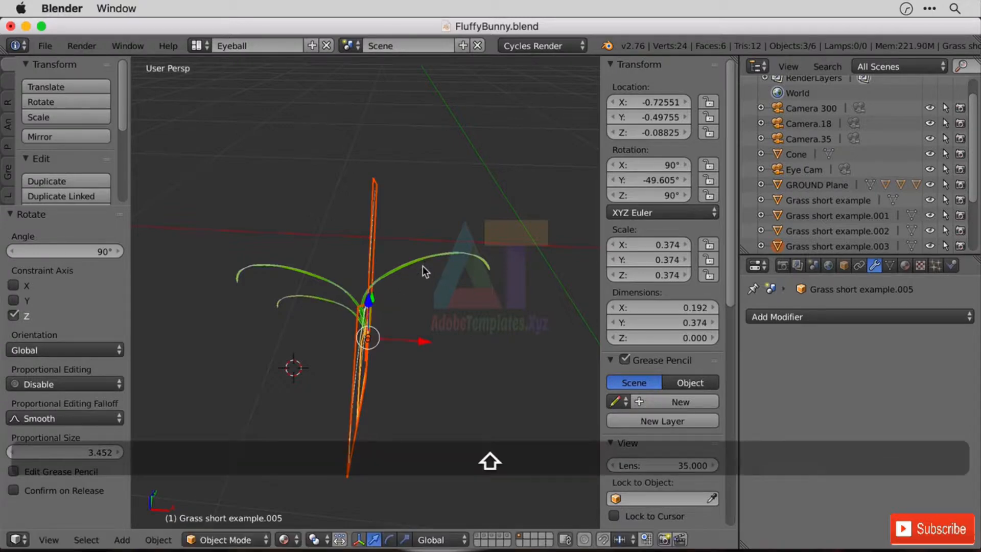
Duplicate the three selected grass blades and scale the copies down by about 0.853.
key(shift+d)
key(s)
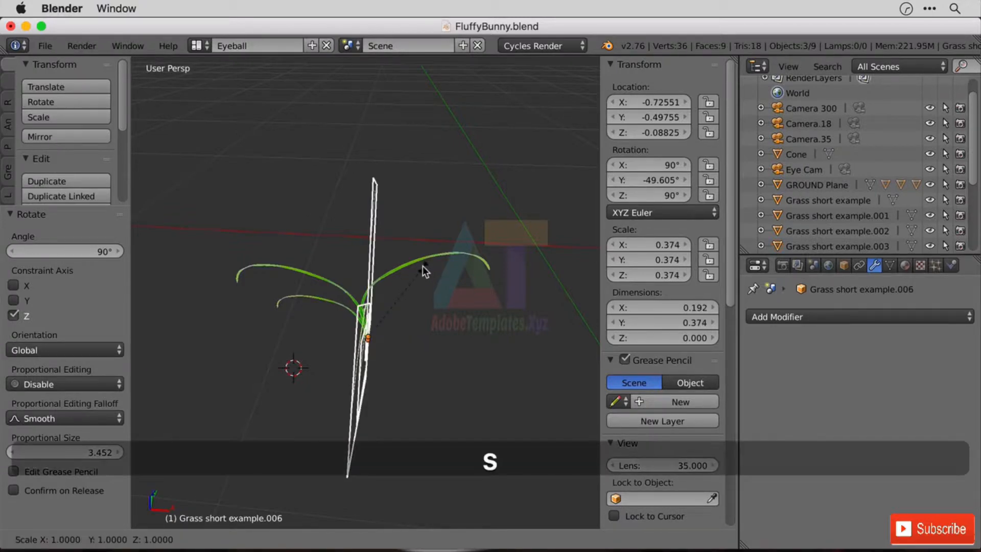
click(421, 283)
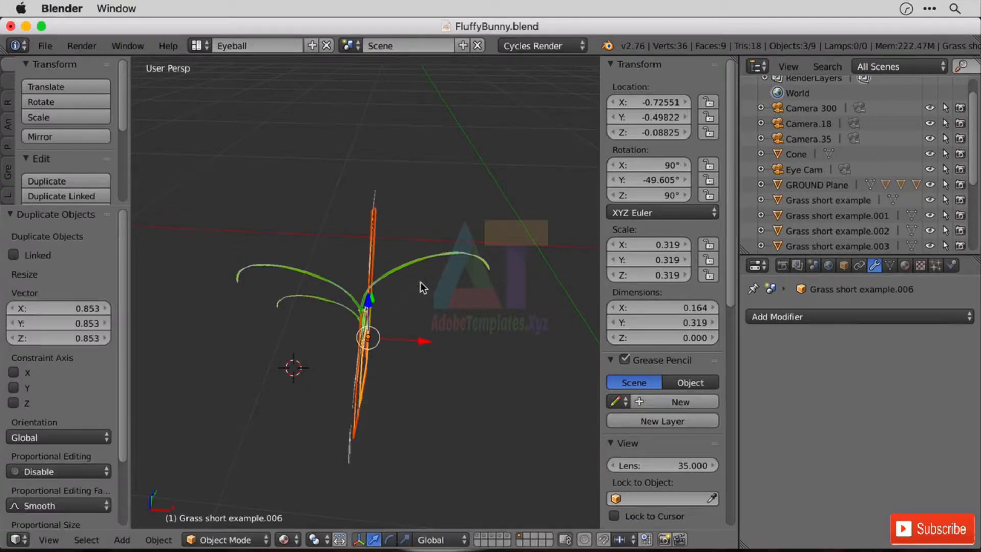
Rotate the three new blade copies 60° around the global Z axis.
key(r)
key(z)
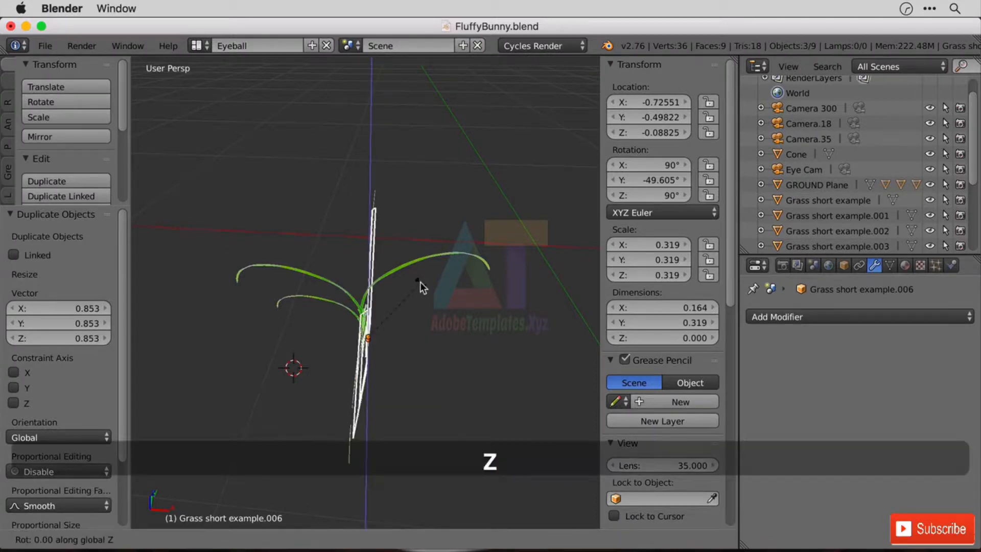
text(60)
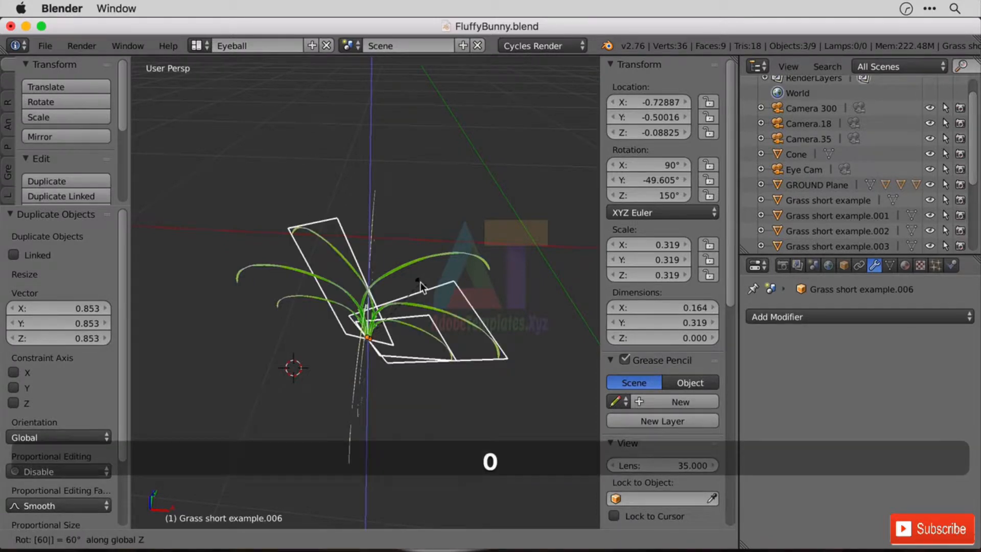
key(Return)
Select all nine grass blades and join them into a single object.
middle_drag(420, 281, 480, 173)
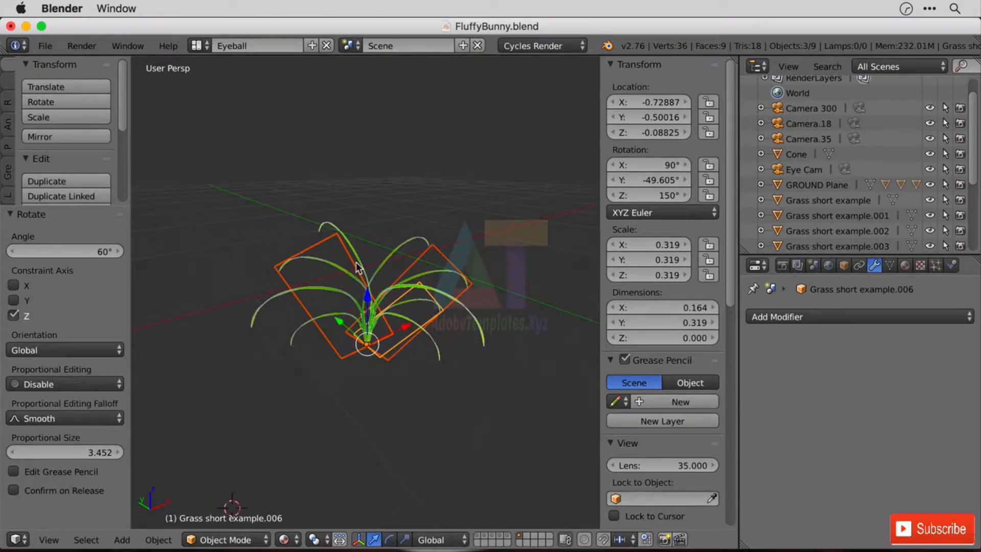
key(b)
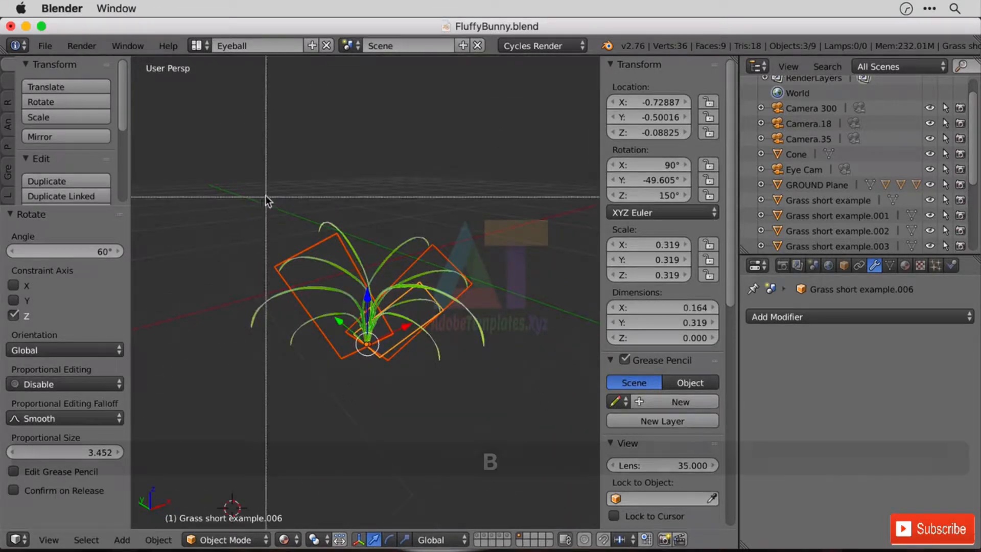
drag(201, 172, 543, 412)
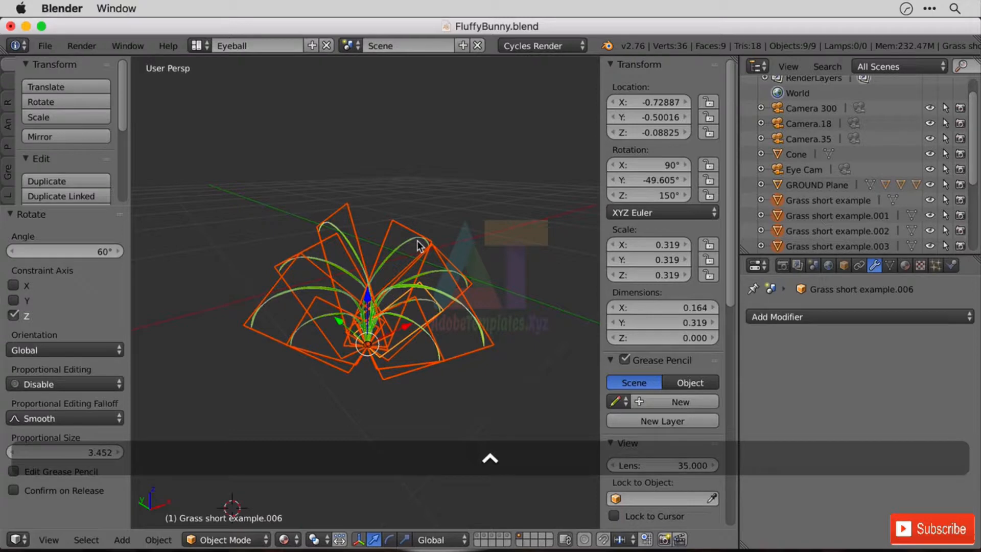
key(ctrl+j)
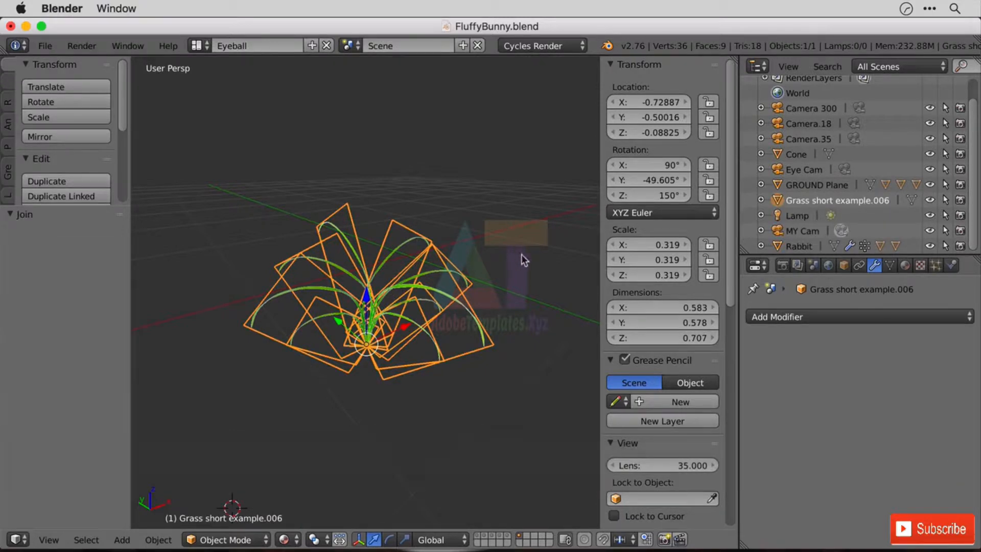
Duplicate the joined grass clump and rotate the copy 135° around the global Z axis.
key(d)
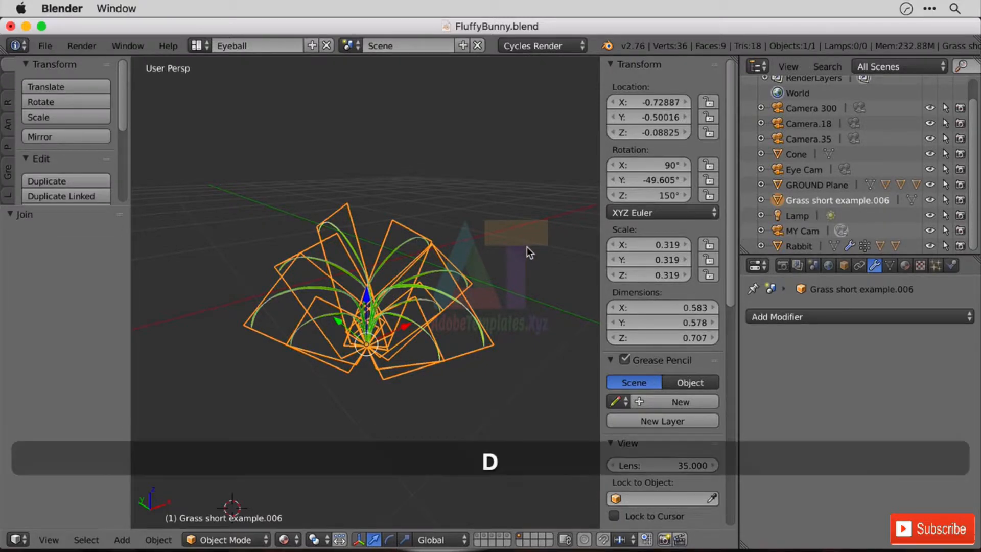
key(shift+d)
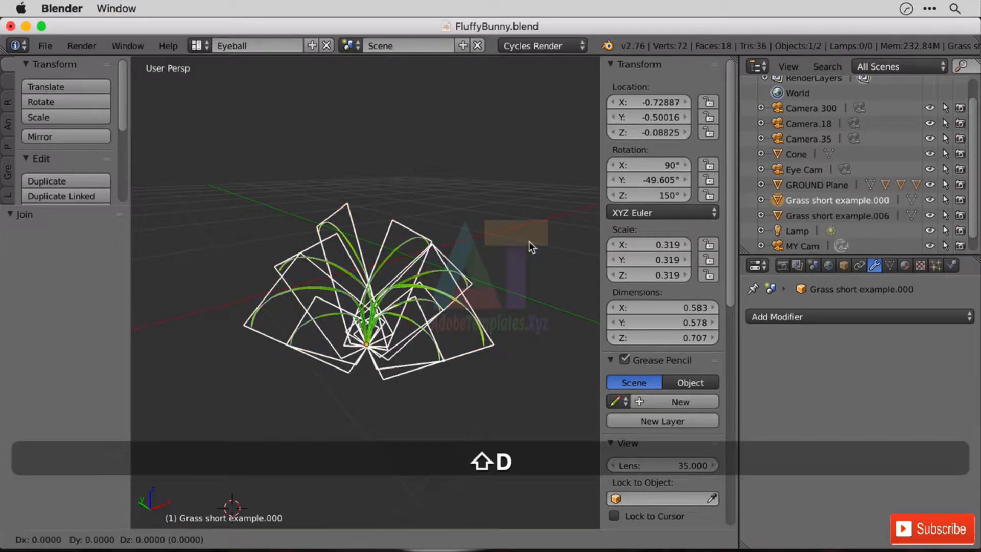
key(r)
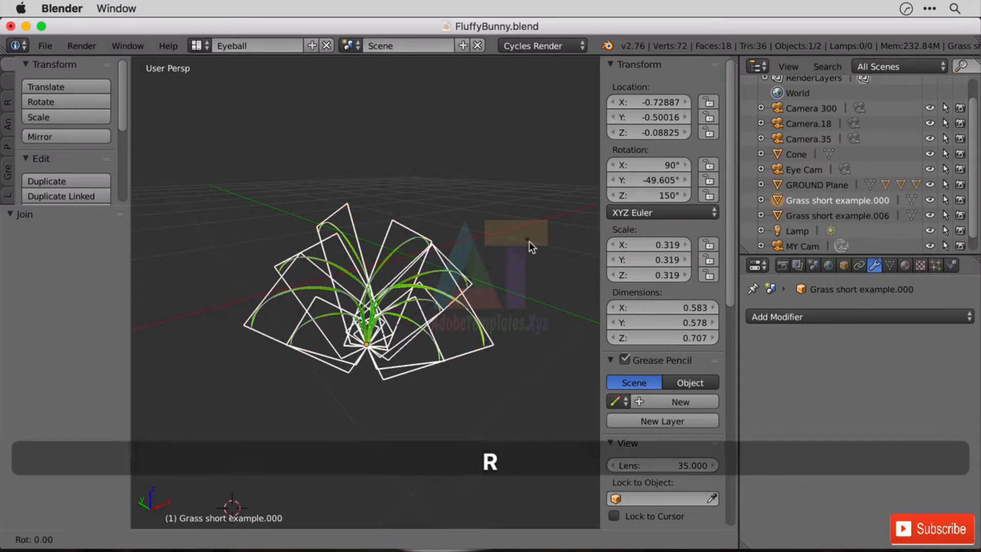
key(z)
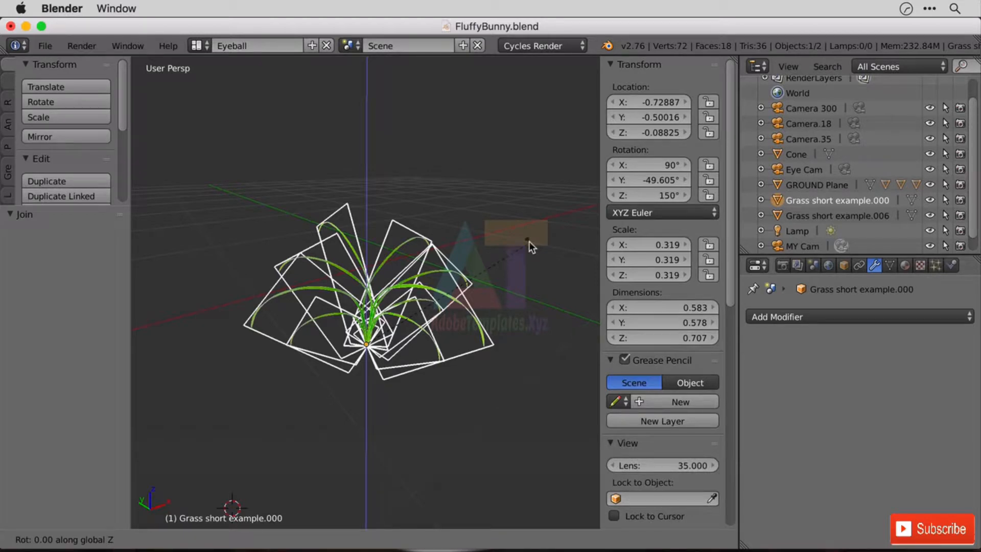
text(135)
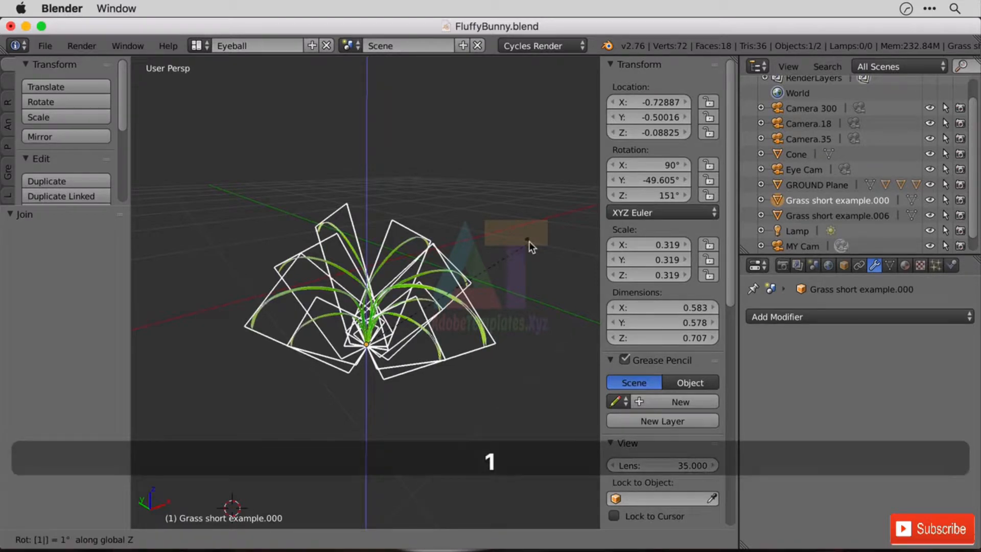
key(Return)
Scale the duplicated clump down by about 0.870 and join it with the original clump.
middle_drag(529, 241, 428, 224)
scroll(428, 225, up, 2)
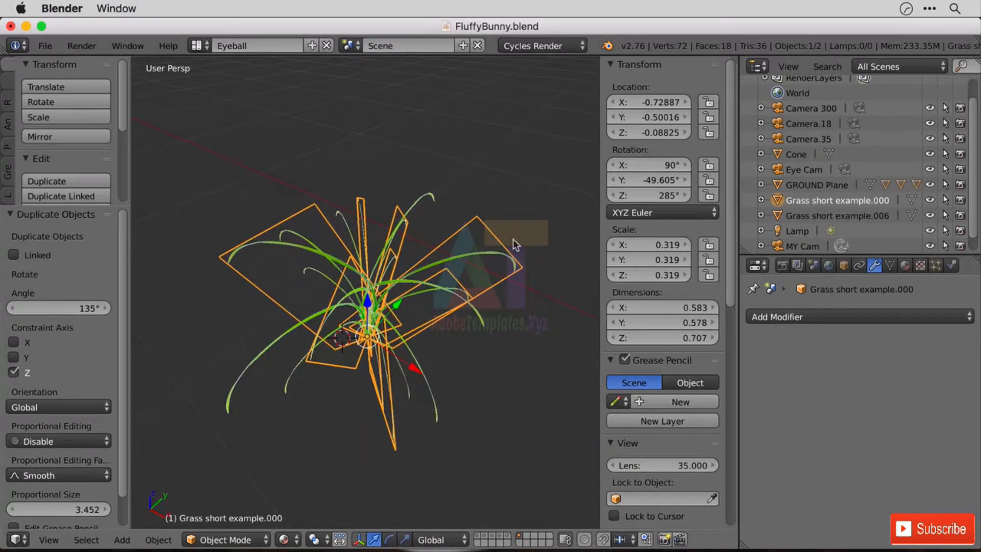
key(s)
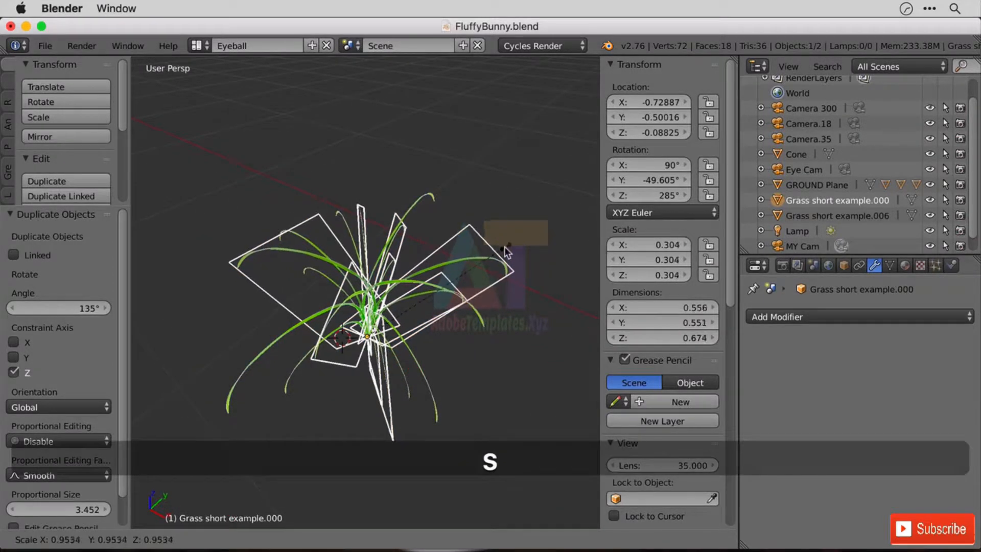
click(494, 256)
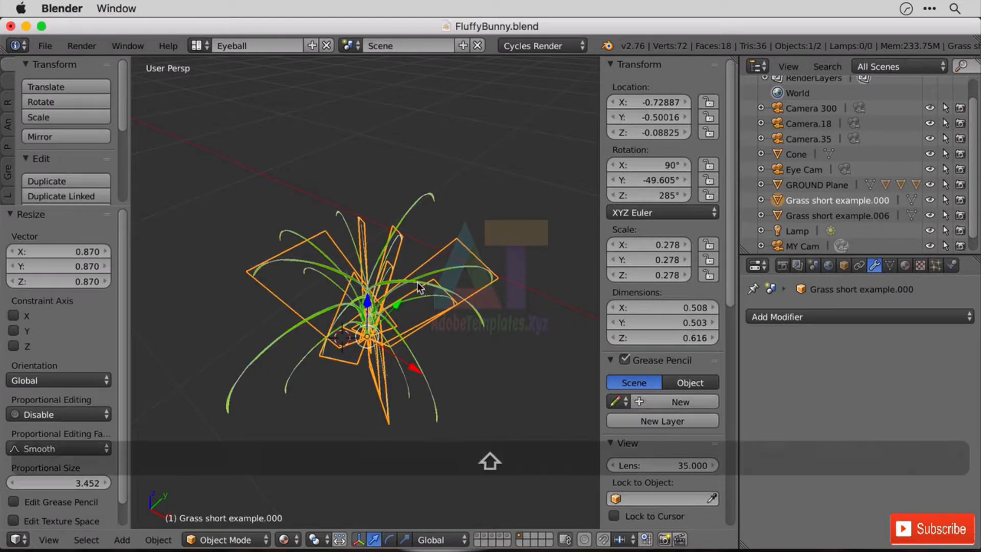
shift+right_click(417, 281)
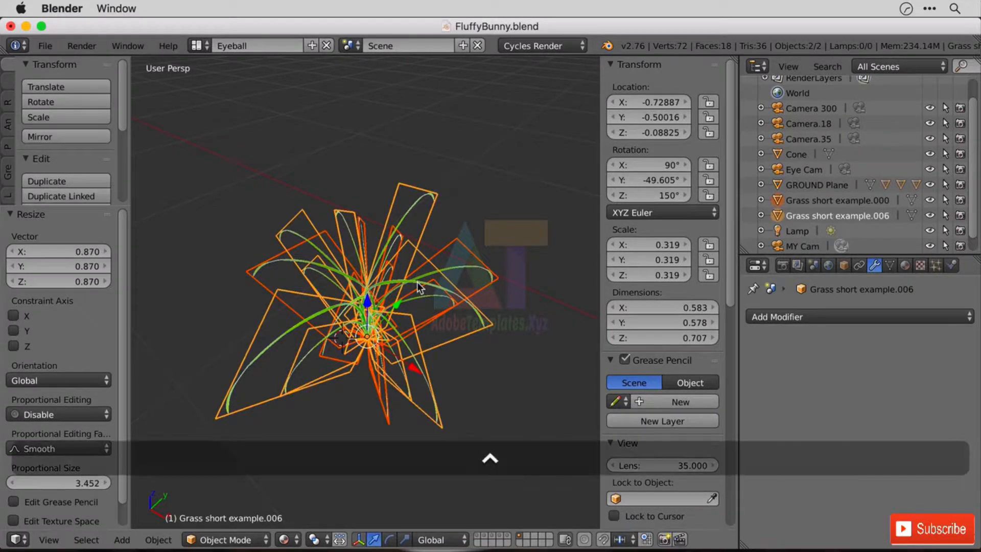
key(ctrl+j)
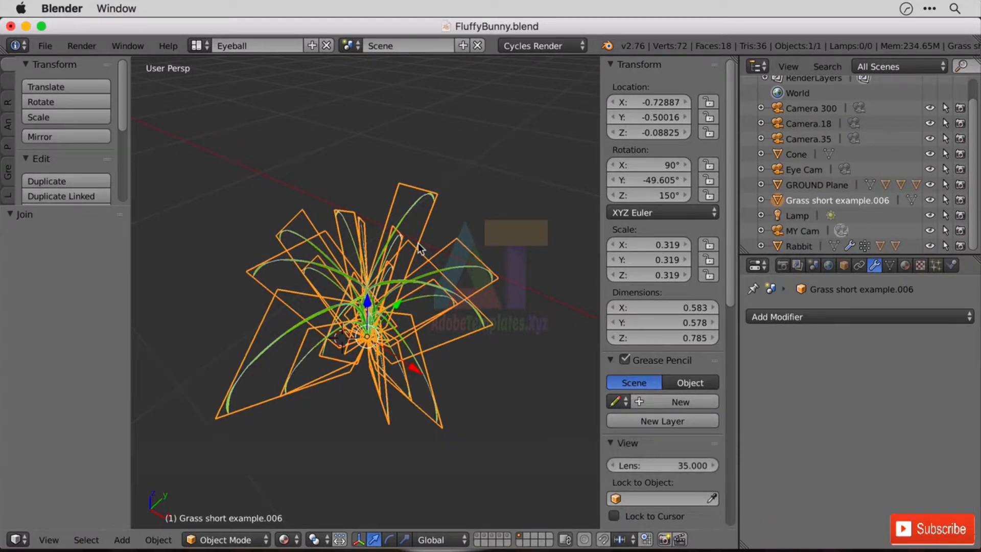
Duplicate the combined clump and rotate the copy about 116.5° around the global Z axis.
key(shift)
key(shift+d)
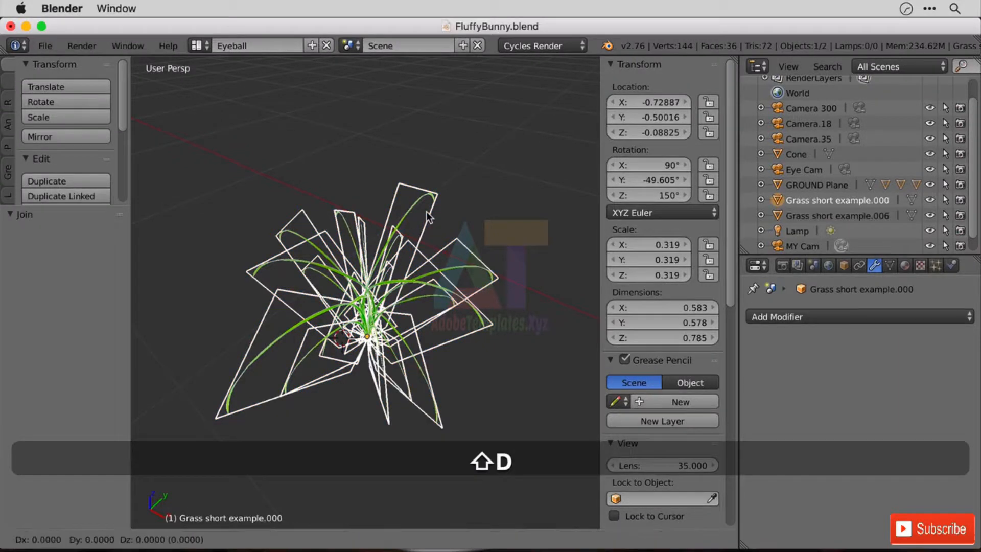
key(r)
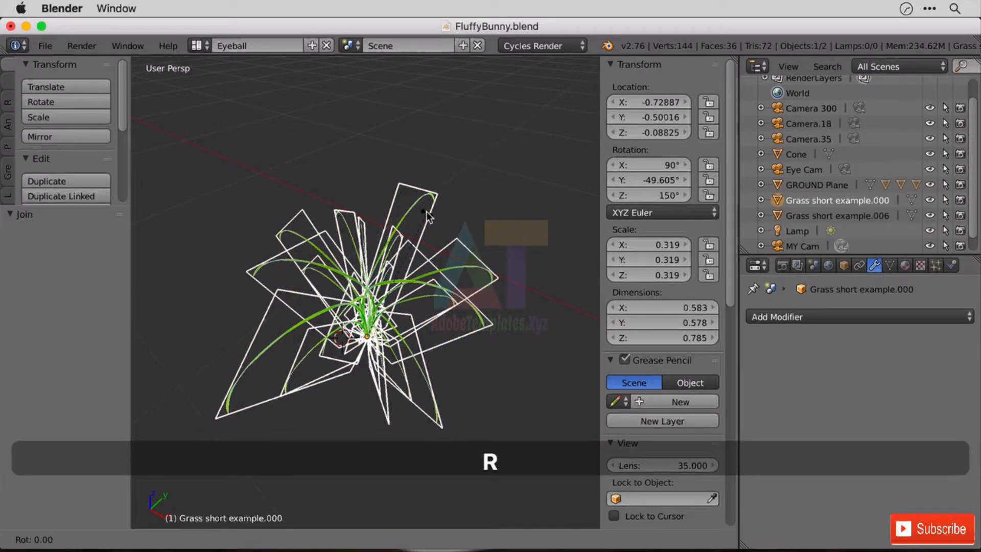
key(z)
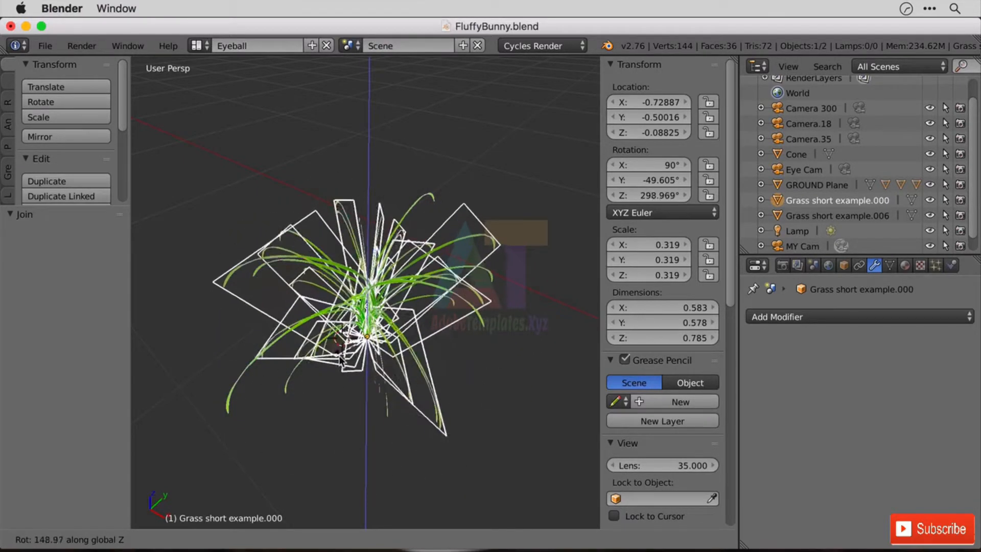
click(292, 338)
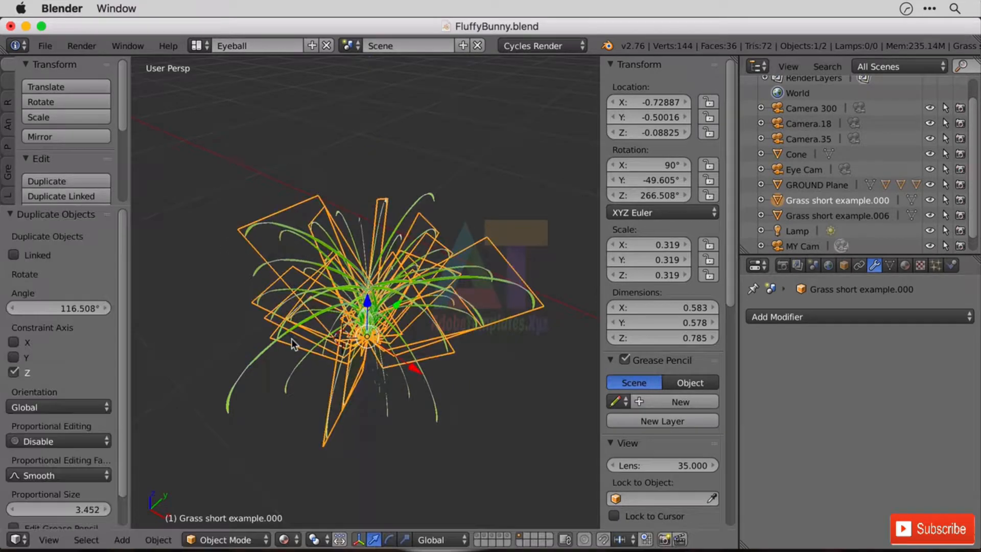
Preview the grass clump in Rendered viewport shading, then return the viewport to Material shading.
middle_drag(329, 375, 412, 345)
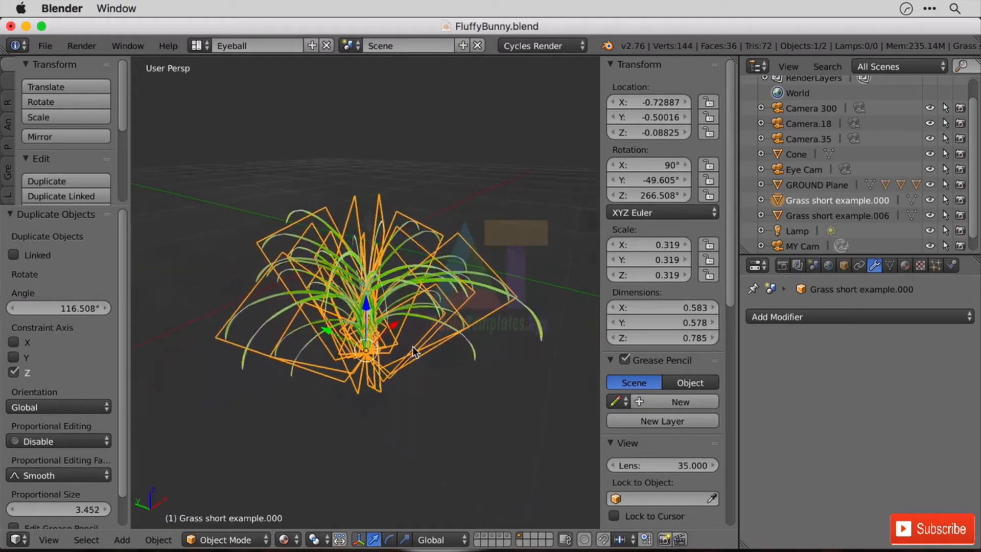
click(83, 45)
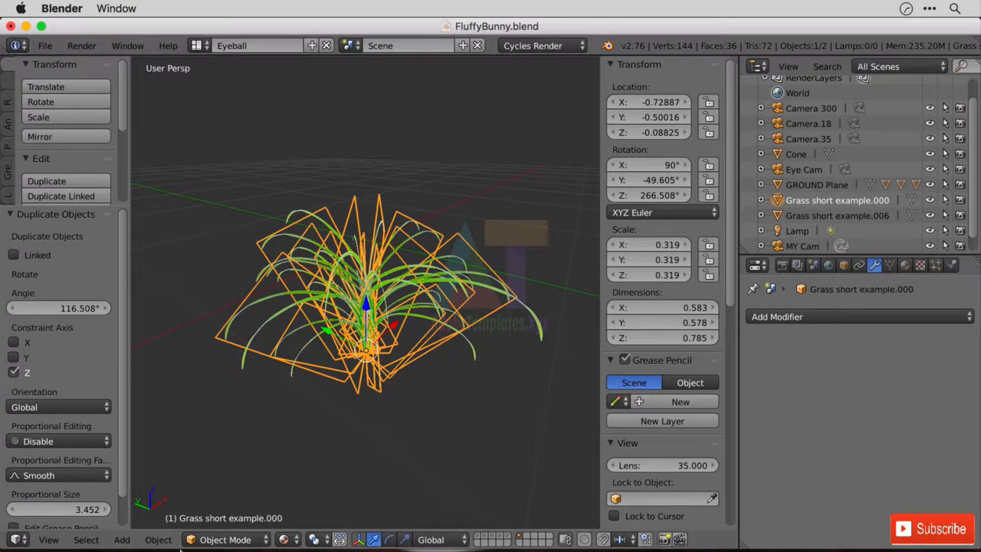
click(298, 540)
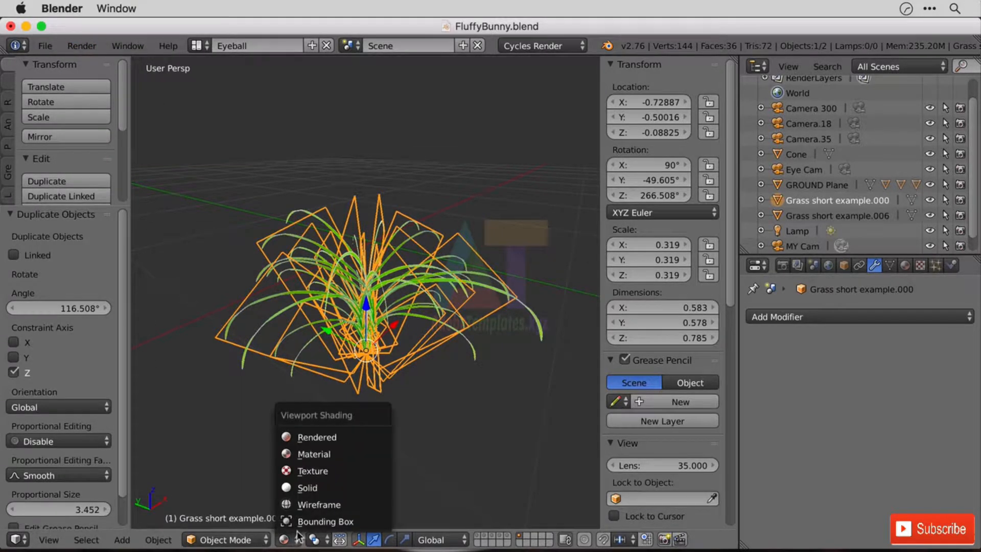
click(331, 435)
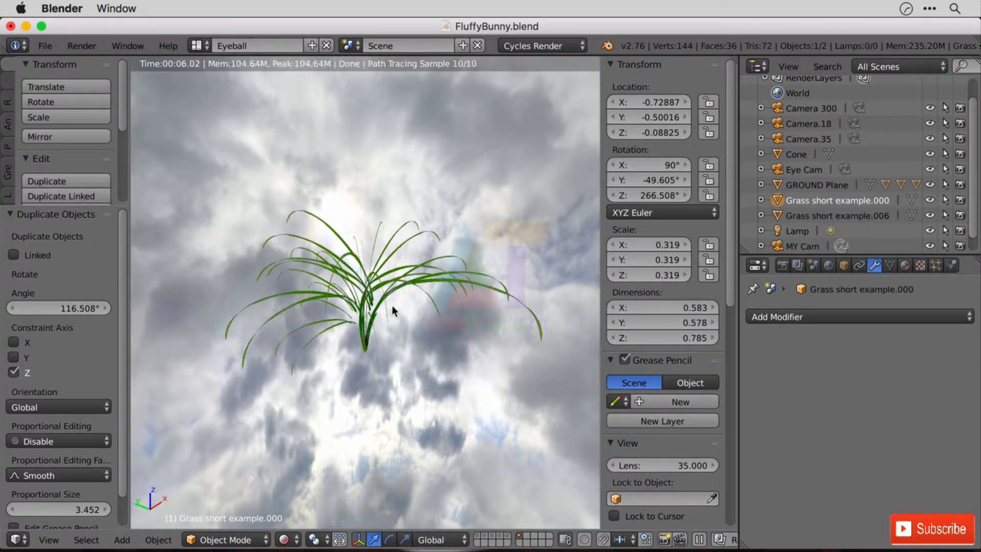
click(284, 539)
click(311, 456)
Select both Grass short example clumps and join them into one object.
key(shift)
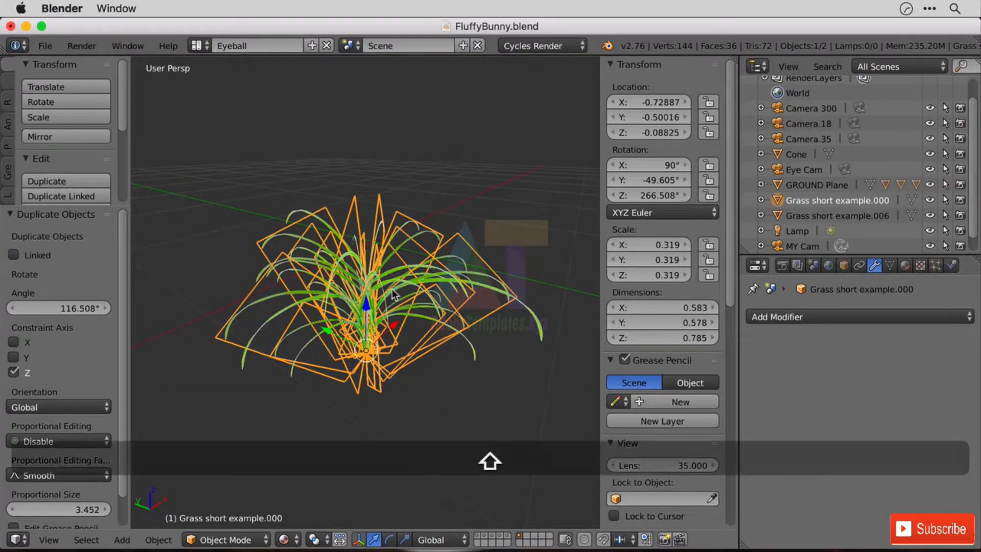
shift+click(777, 215)
shift+click(777, 201)
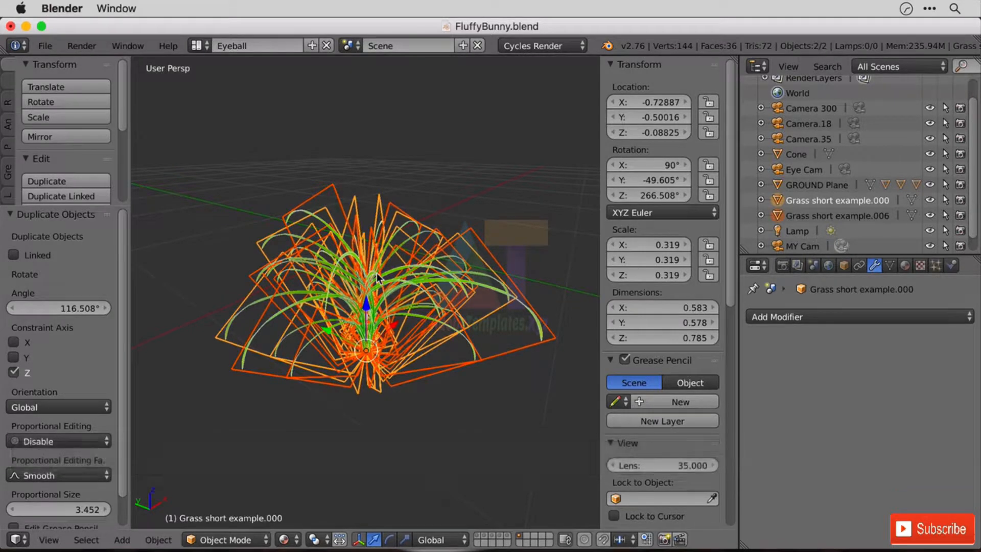
key(ctrl+j)
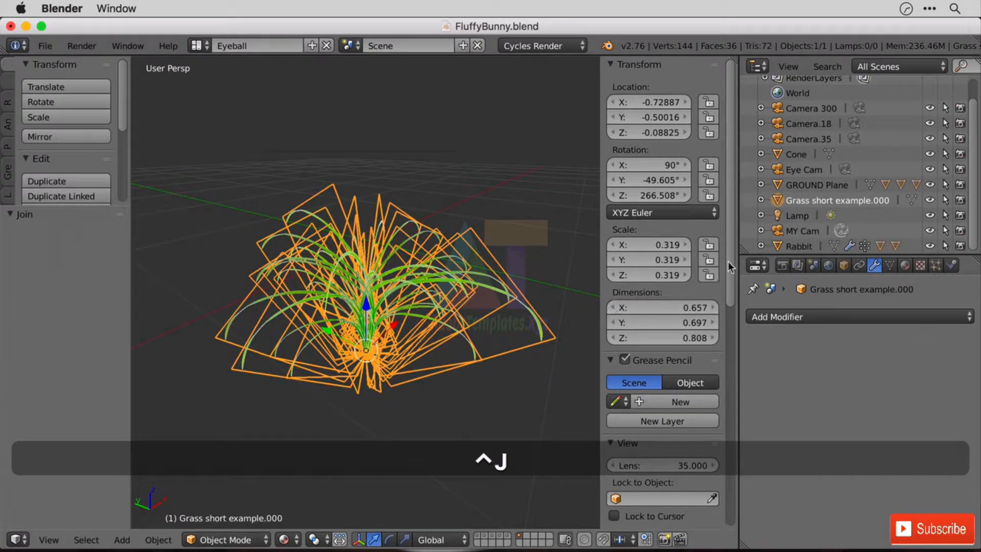
Rename the joined grass object from its example name to Grass Short Plant.
double_click(844, 204)
click(817, 200)
drag(818, 201, 915, 205)
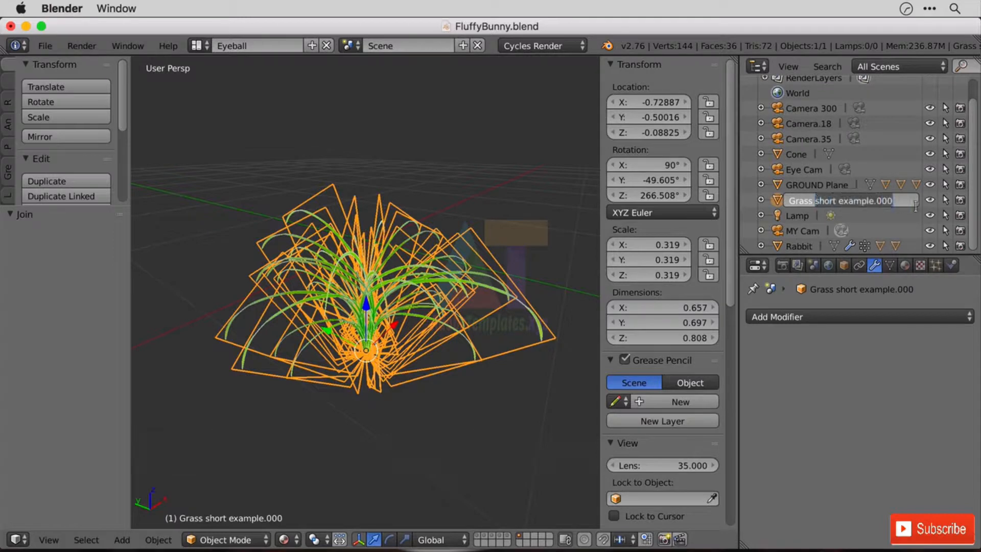
text(S)
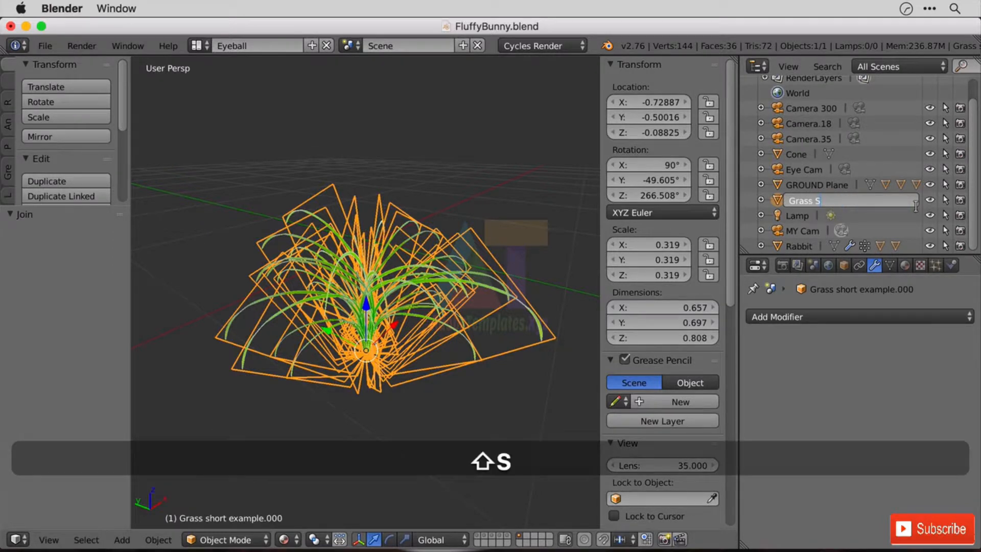
text(hort Plant)
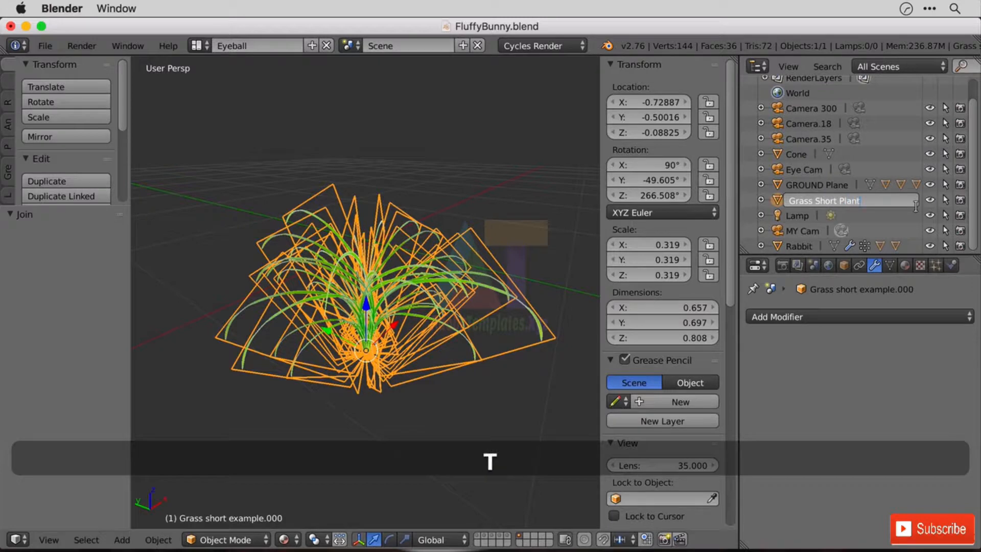
key(Return)
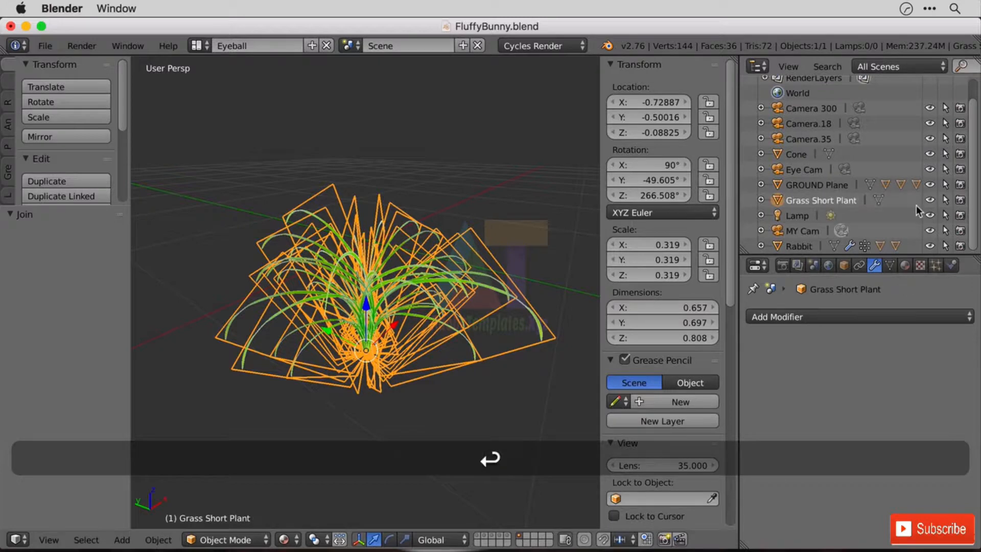
Parent the Grass Short Plant to the GROUND Plane object and switch the viewport to an empty layer.
drag(780, 204, 783, 186)
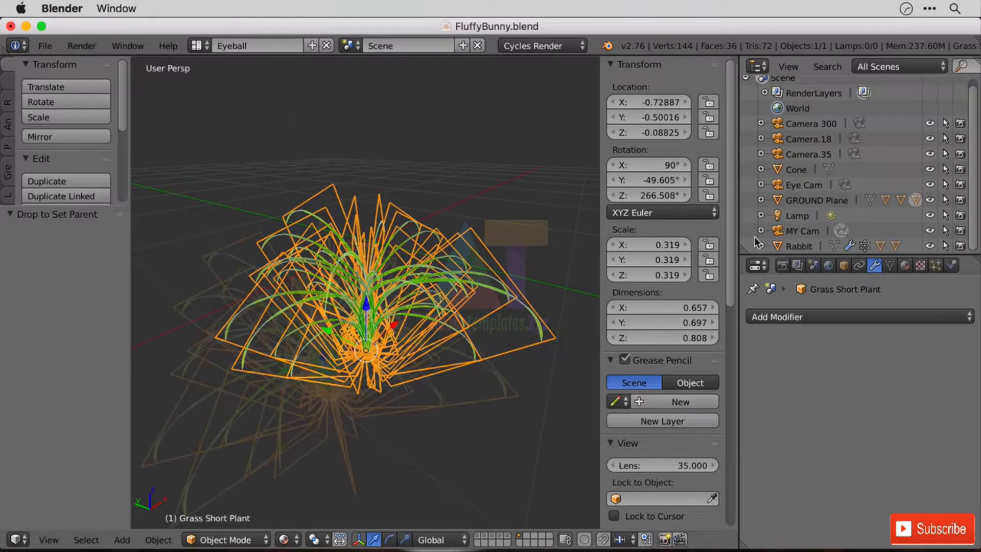
middle_drag(358, 307, 384, 333)
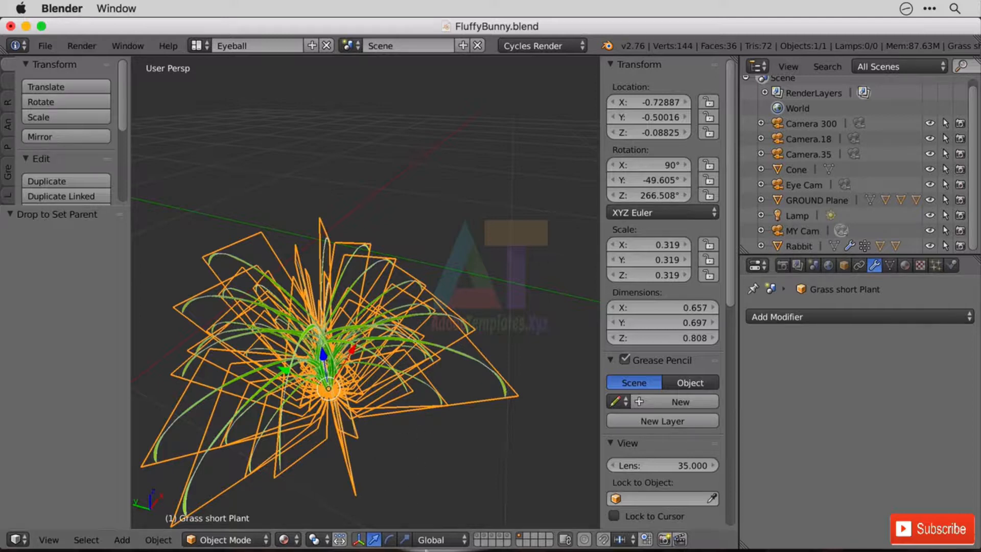
click(524, 536)
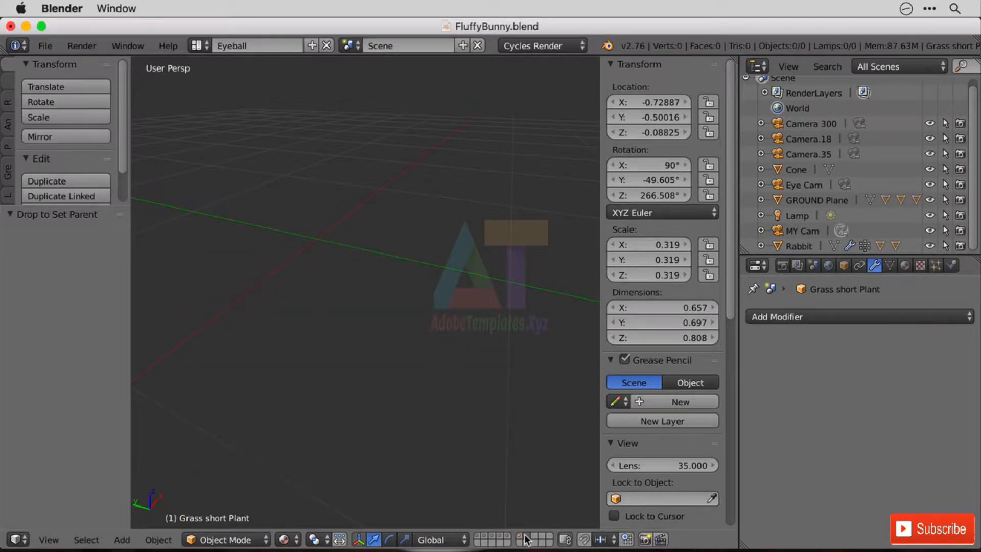
Try importing Grass_Blade_01.png as a plane with the Diffuse material setting, and undo the import.
key(shift+a)
mouse_move(317, 212)
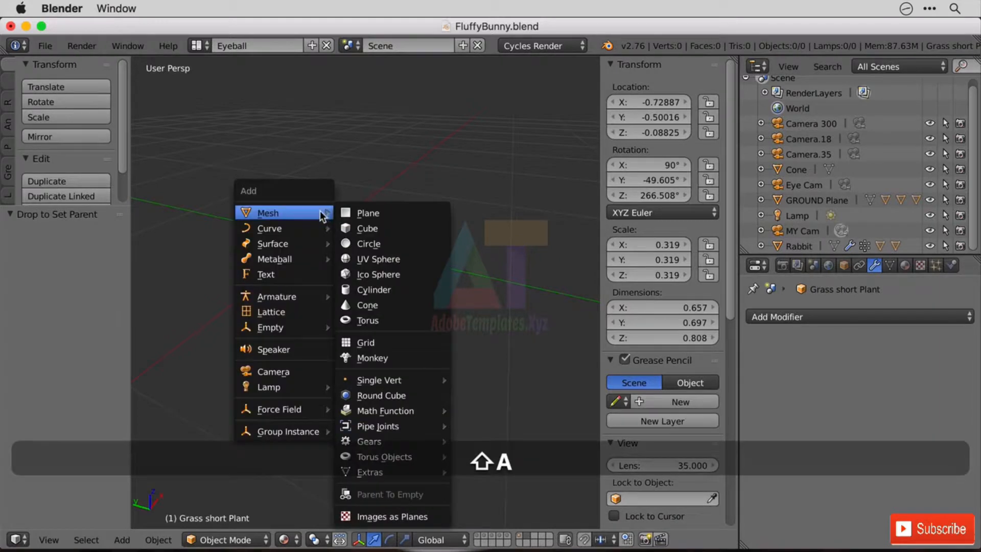
click(427, 517)
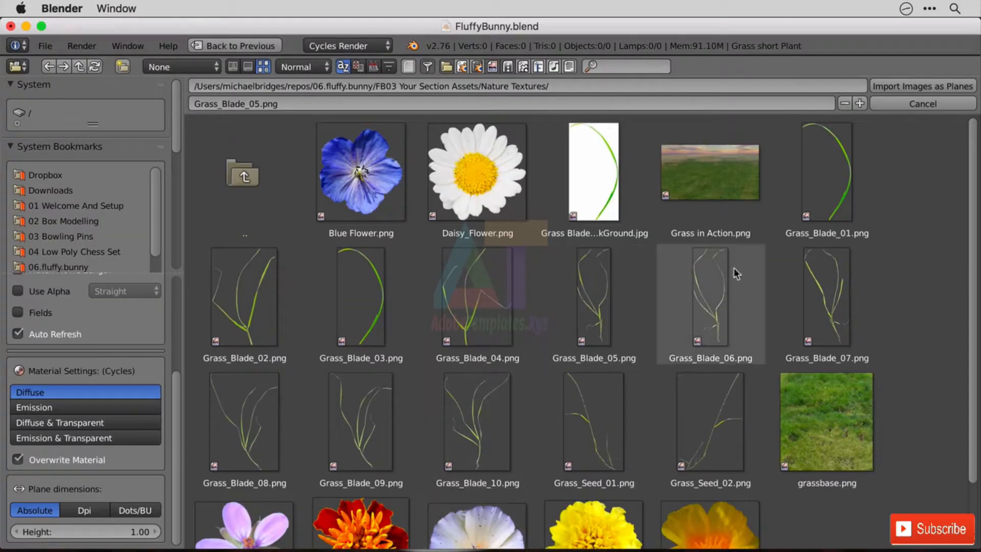
double_click(829, 209)
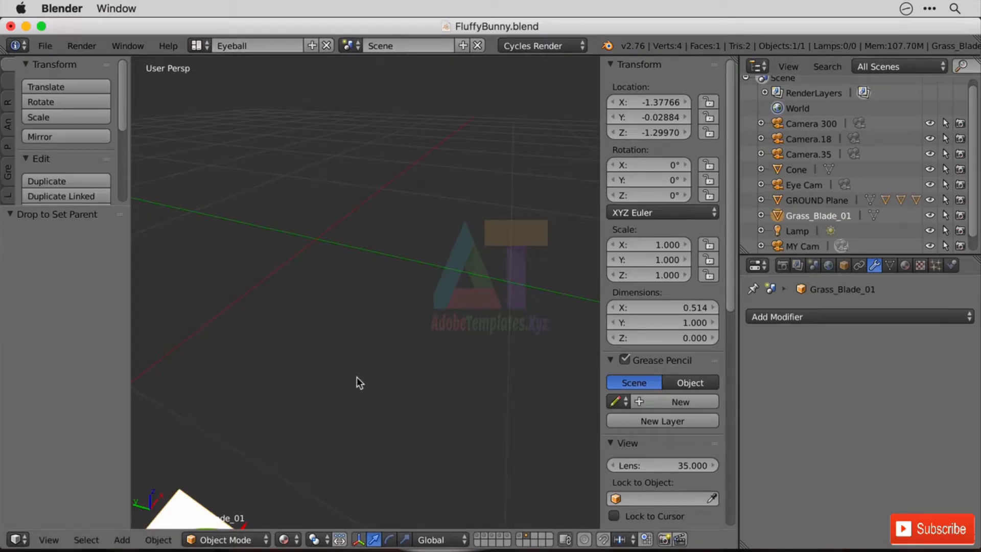
key(super+z)
Reset the 3D cursor to the scene origin.
key(shift+a)
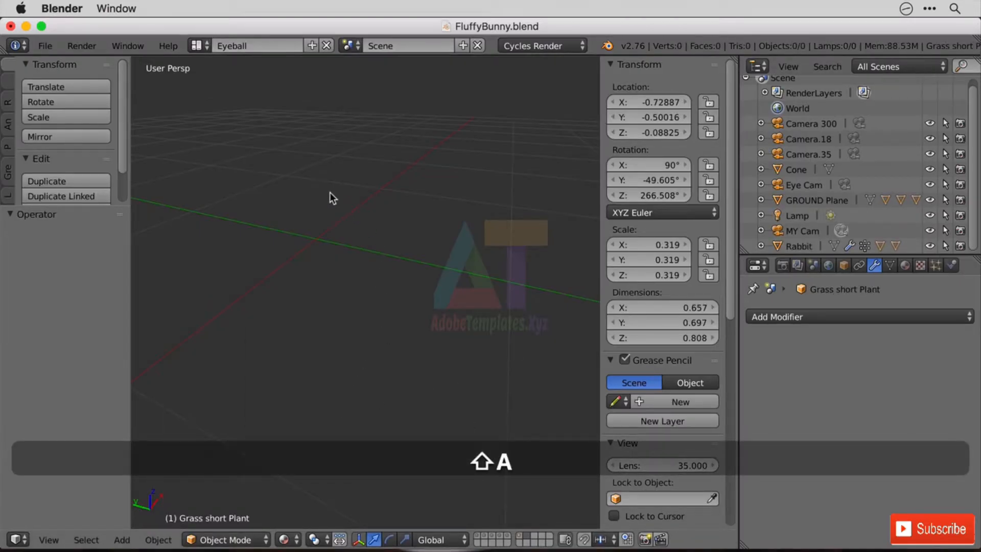
key(shift+c)
key(shift)
Import Grass_Blade_01.png as a plane with the Diffuse & Transparent material, Use Alpha enabled and alpha mode Premultiplied.
key(shift+a)
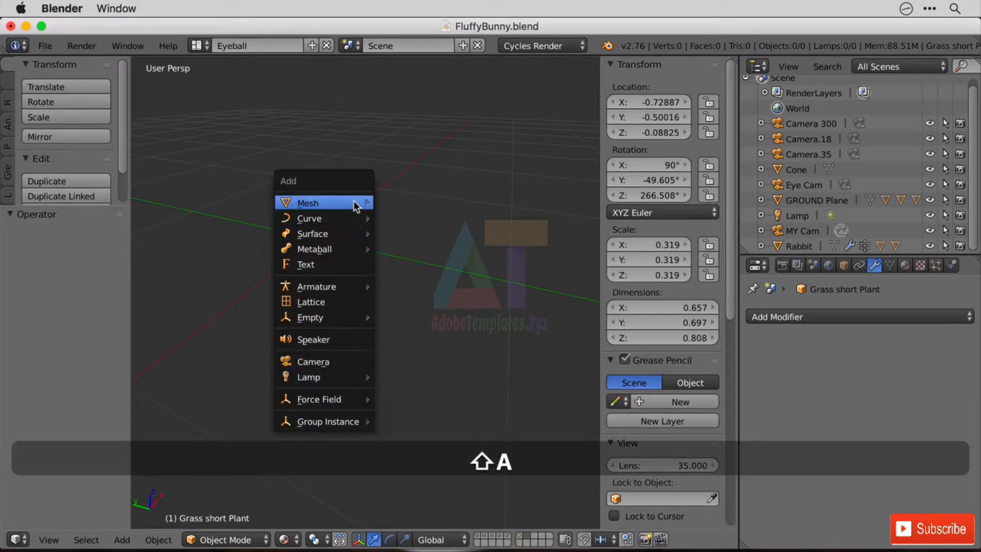
mouse_move(357, 203)
click(452, 506)
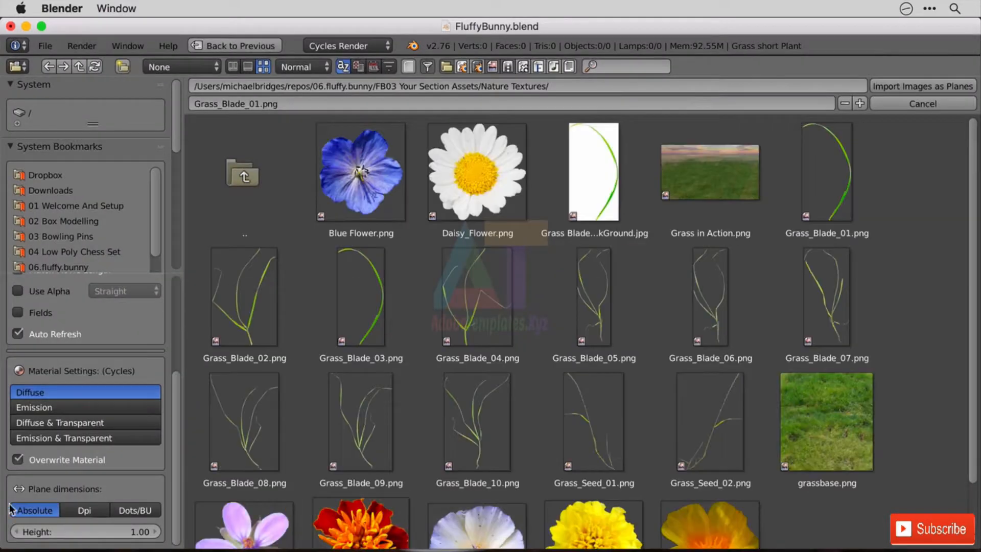
click(55, 423)
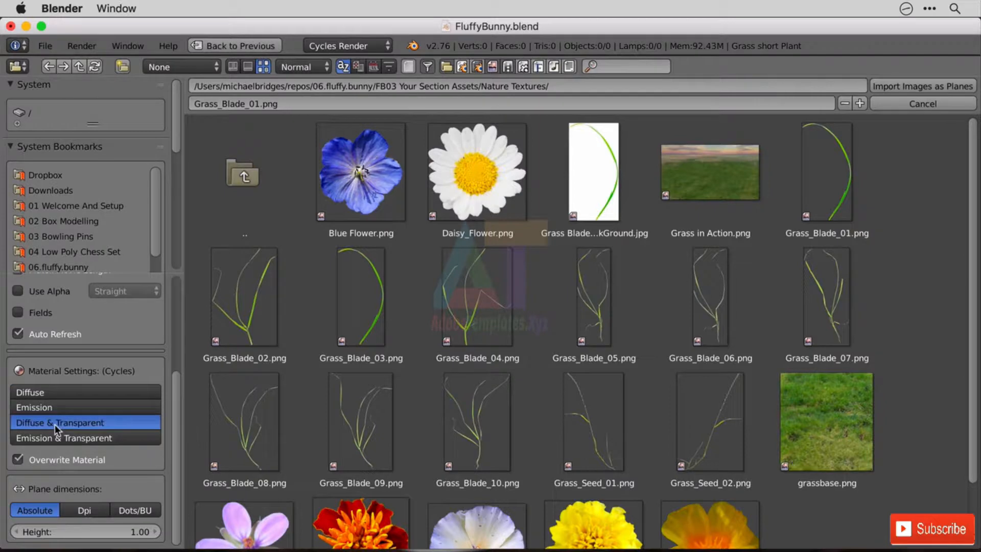
click(58, 295)
click(120, 290)
click(140, 259)
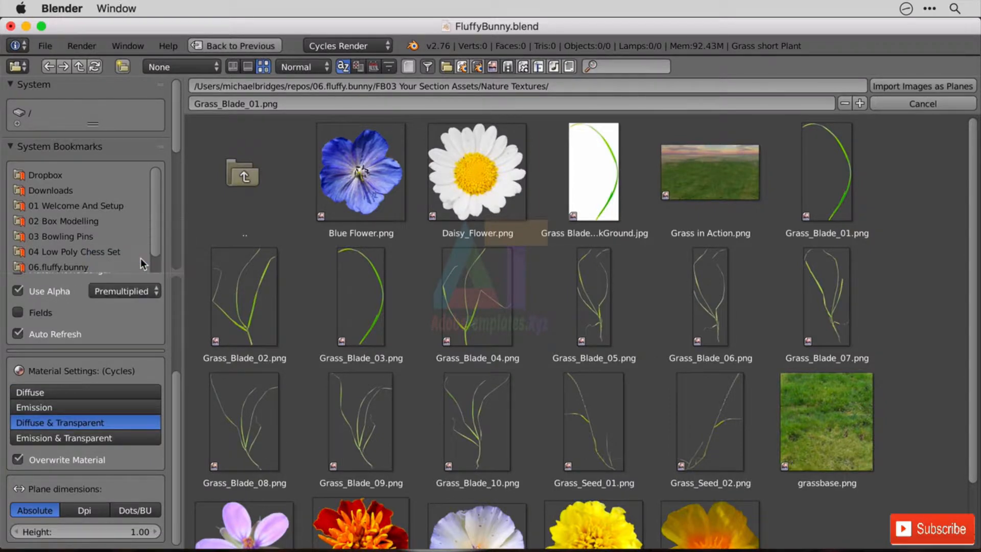
double_click(832, 158)
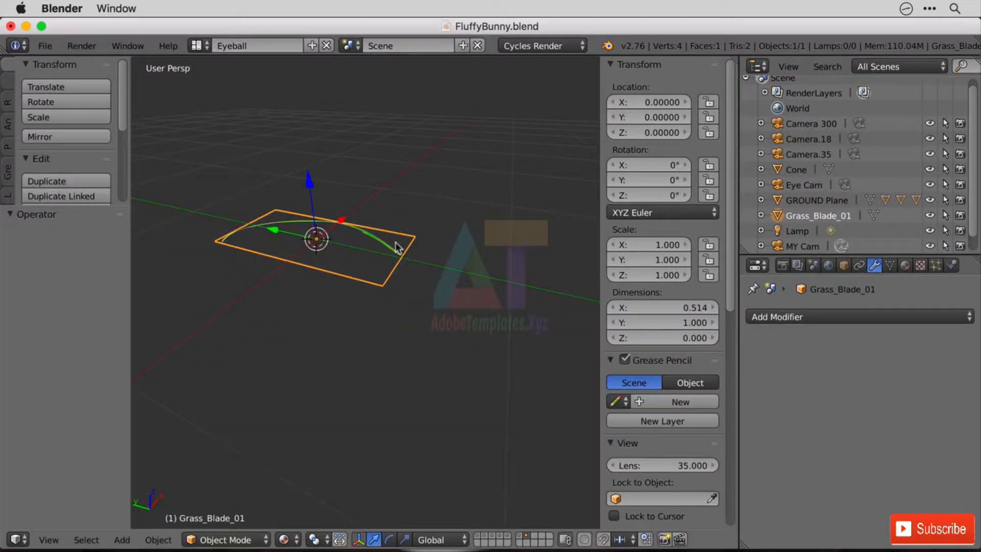
Open the grass blade plane in Edit Mode, seen in top orthographic view.
middle_drag(405, 204, 348, 251)
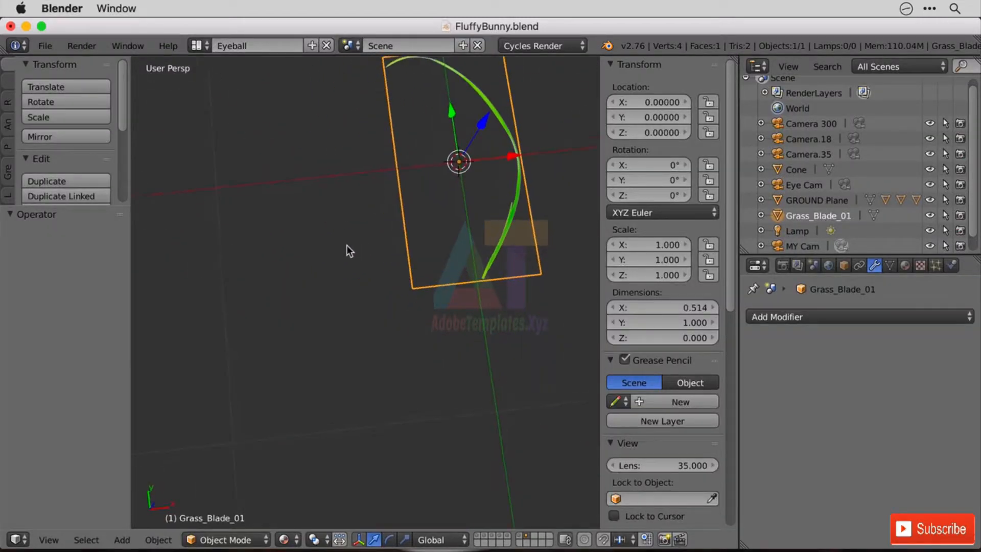
key(KP_7)
shift+middle_drag(449, 229, 274, 340)
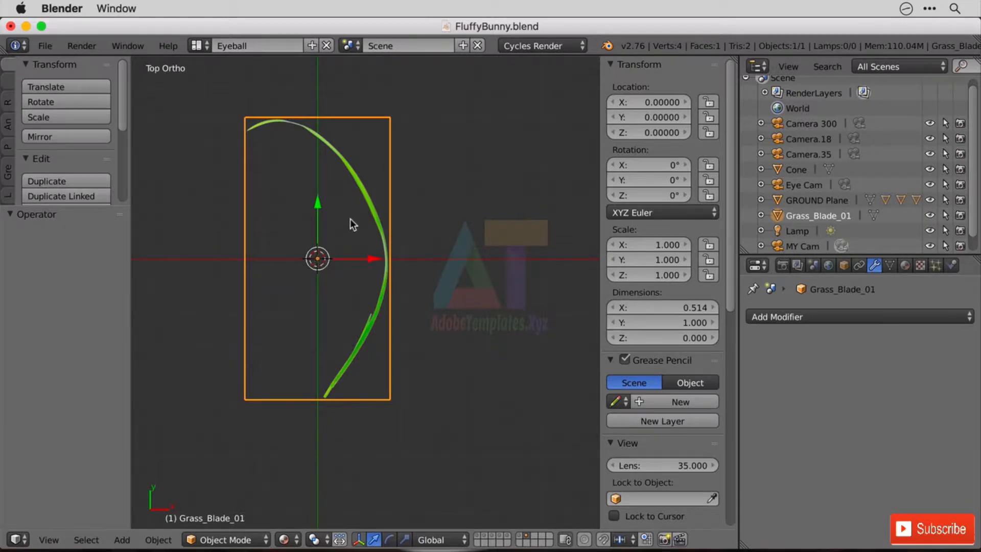
key(ctrl+r)
key(Tab)
key(ctrl+r)
scroll(387, 201, up, 5)
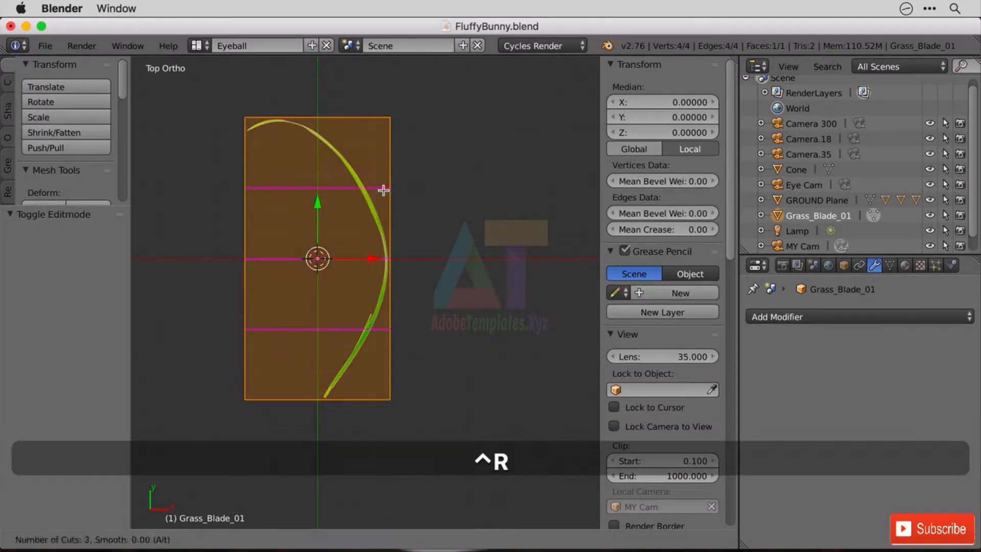
key(Escape)
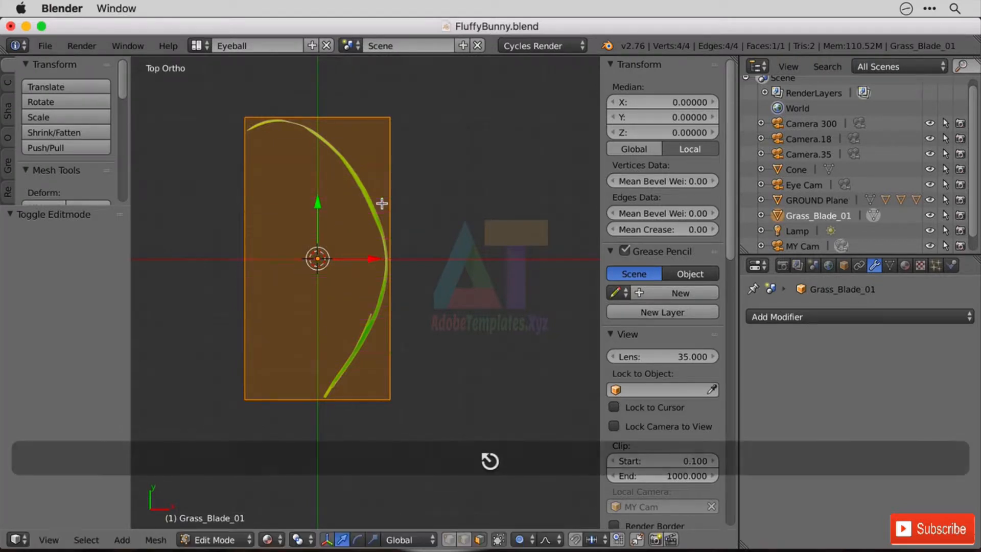
Subdivide the grass blade plane repeatedly with one cut each into an 8 by 8 grid of faces.
scroll(122, 86, down, 1)
drag(122, 86, 140, 156)
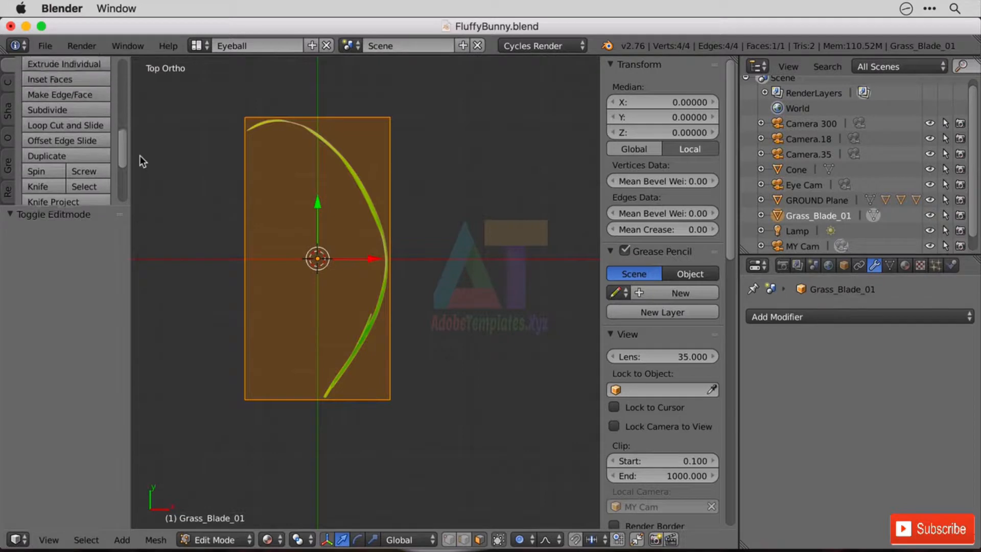
click(75, 112)
click(76, 112)
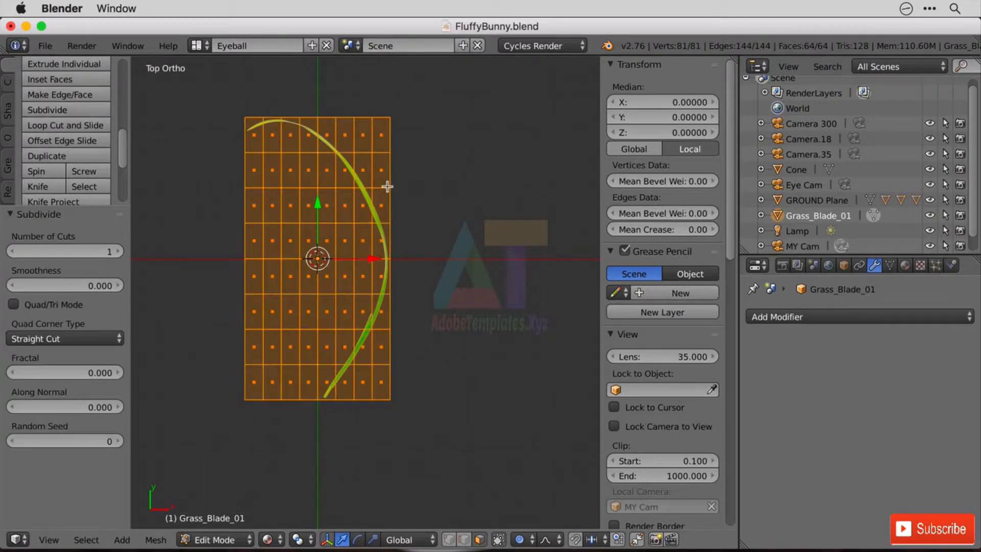
Move a face near the grid's centre 0.038 along X with smooth proportional editing at size 3.452.
right_click(343, 265)
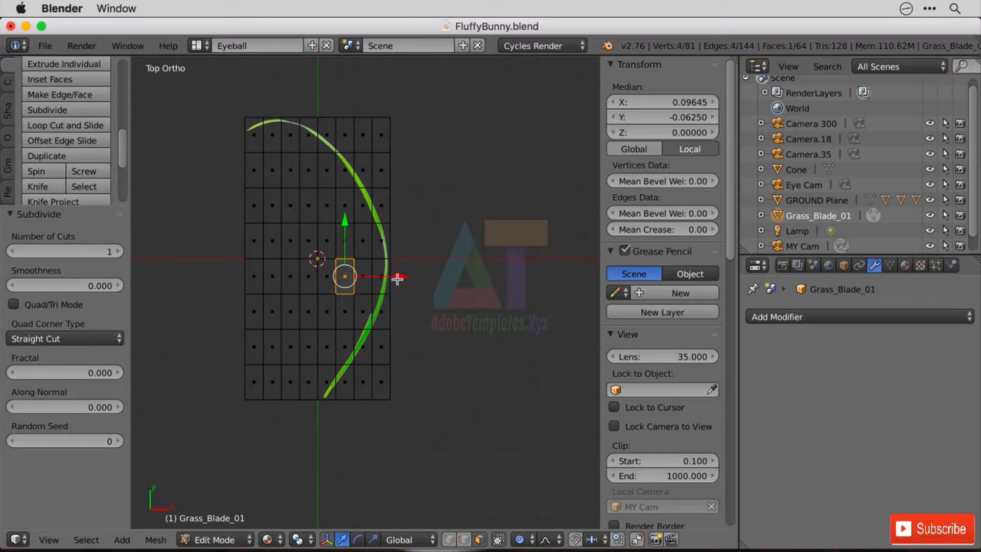
mouse_move(397, 279)
mouse_down()
mouse_move(381, 276)
mouse_move(408, 279)
mouse_up()
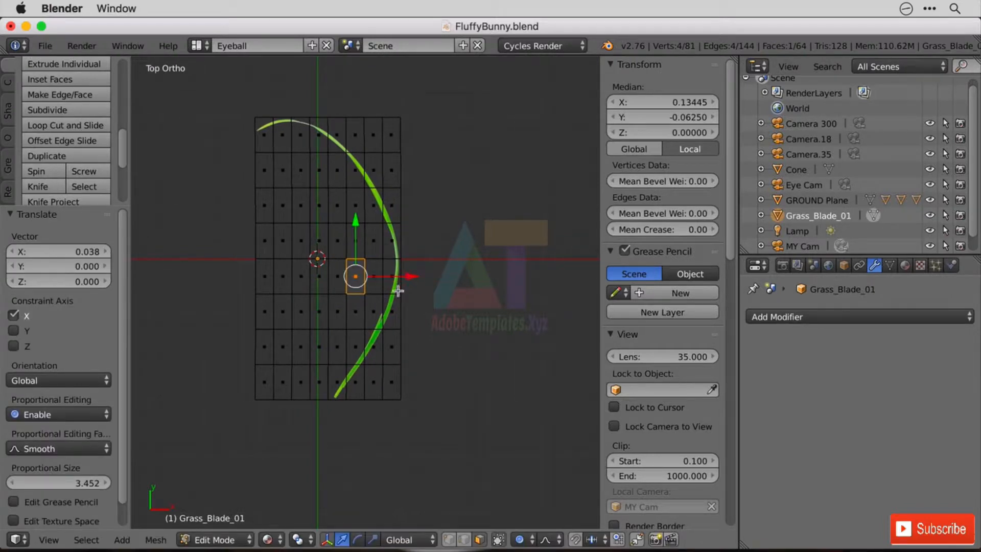
scroll(411, 378, up, 3)
scroll(401, 283, down, 2)
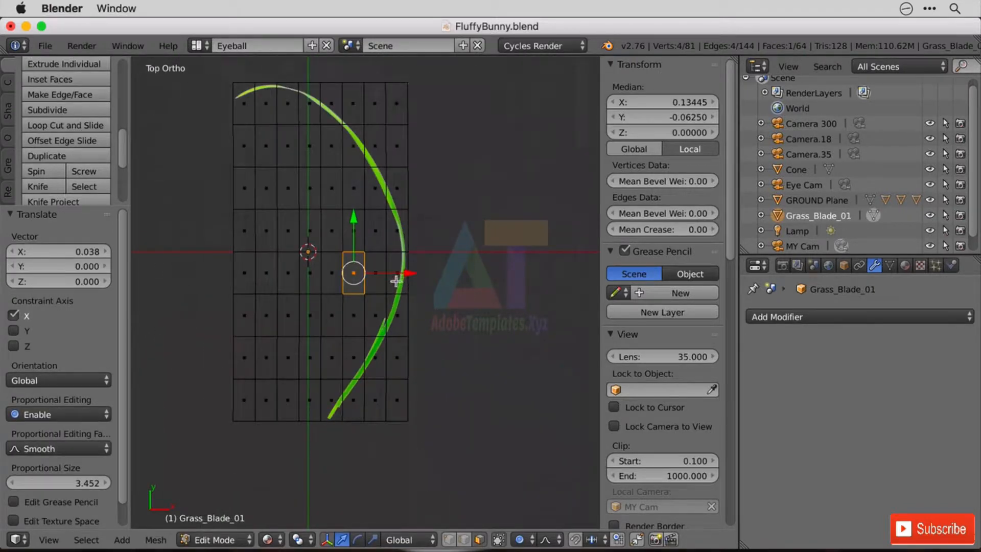
Move the selected central face by -0.124 in X and 0.050 in Y with the proportional size reduced to about 0.467.
key(g)
scroll(409, 271, up, 4)
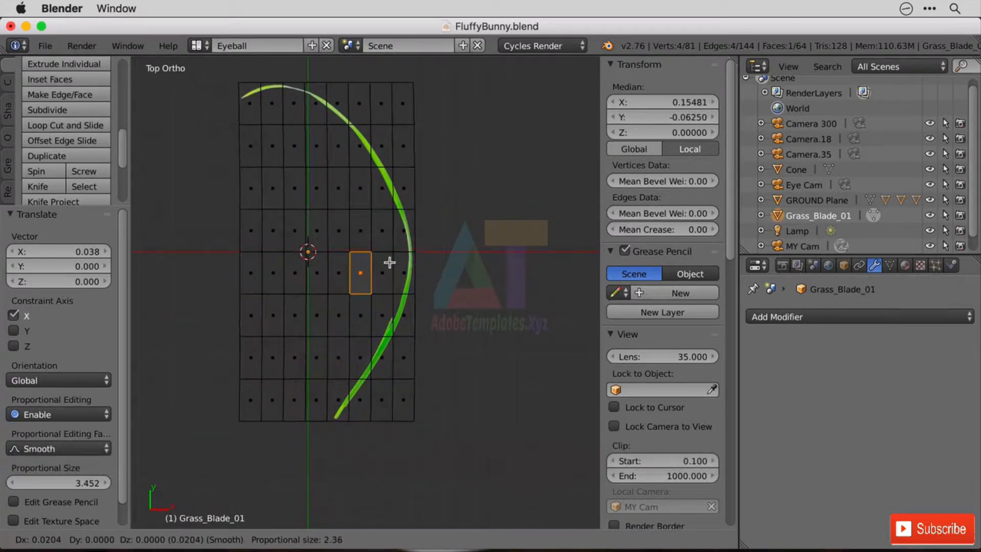
scroll(386, 261, up, 15)
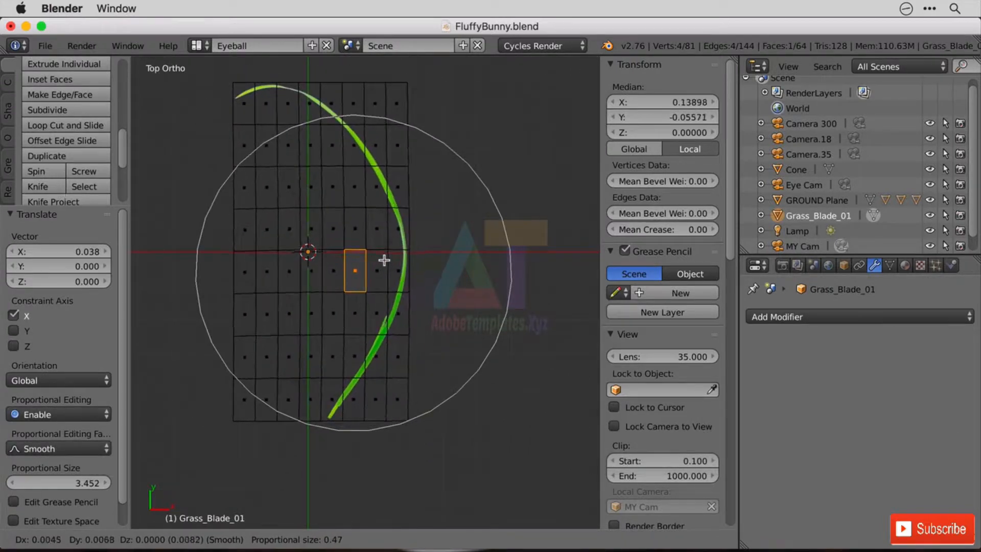
click(341, 246)
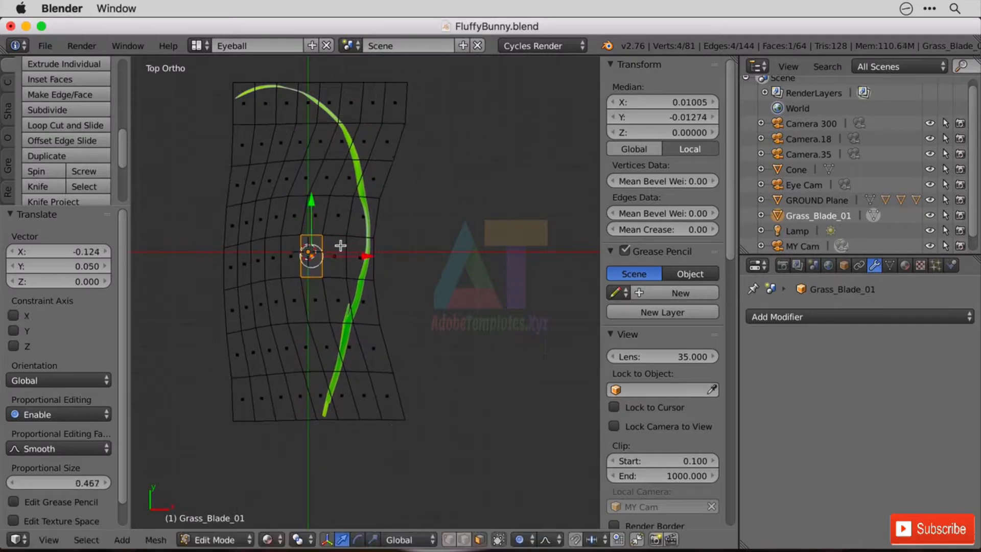
Move the grid's upper-left corner face by -0.054 in X and 0.018 in Y with proportional editing.
right_click(242, 91)
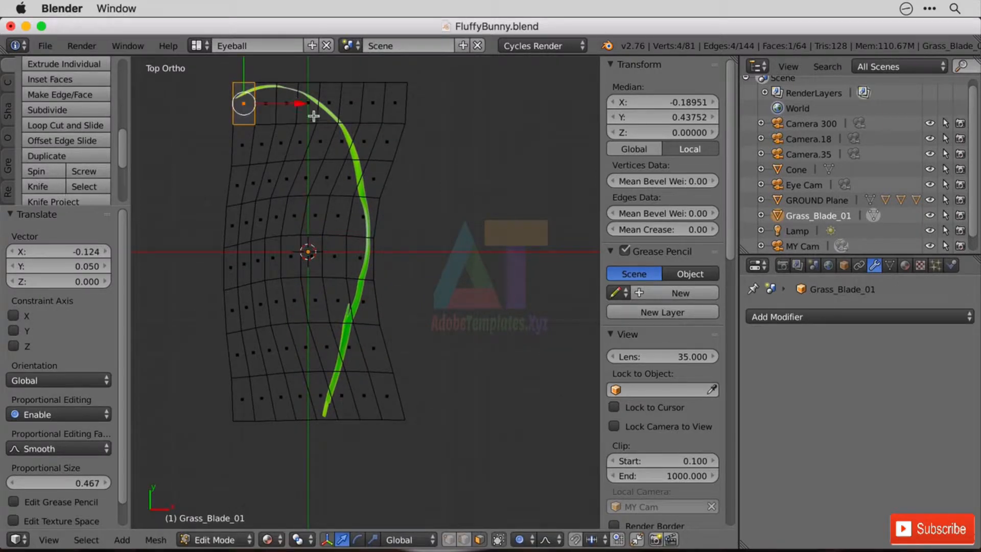
key(g)
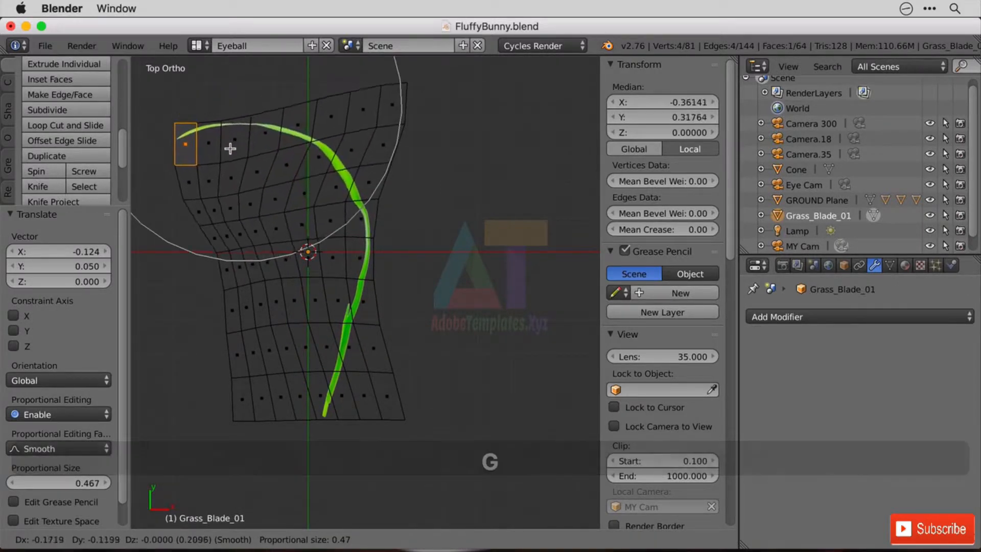
click(271, 97)
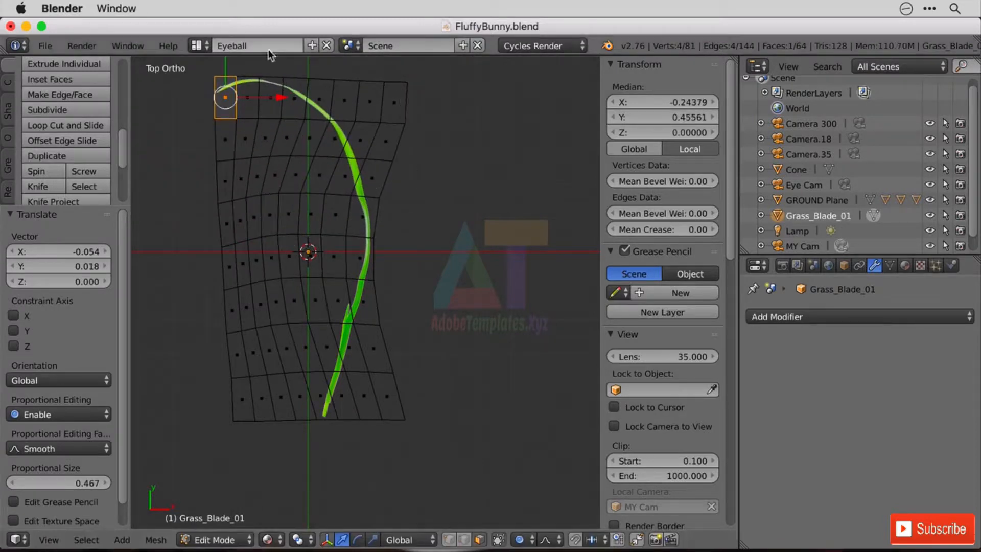
Undo the face moves and the subdivisions of the grass blade plane.
key(super+z)
key(super+z)
key(super+z)
key(super+z)
key(super+z)
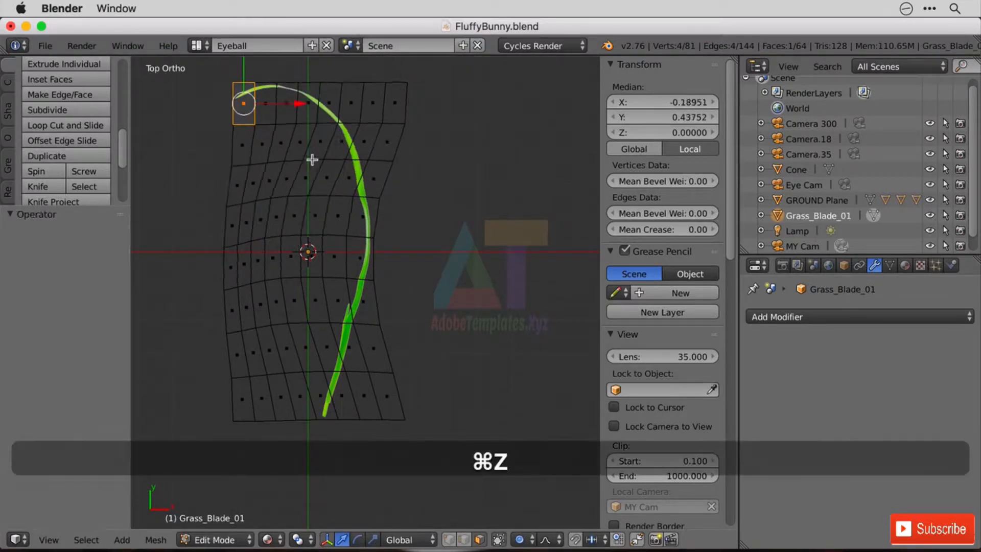
key(super+z)
key(super+z)
key(super+z)
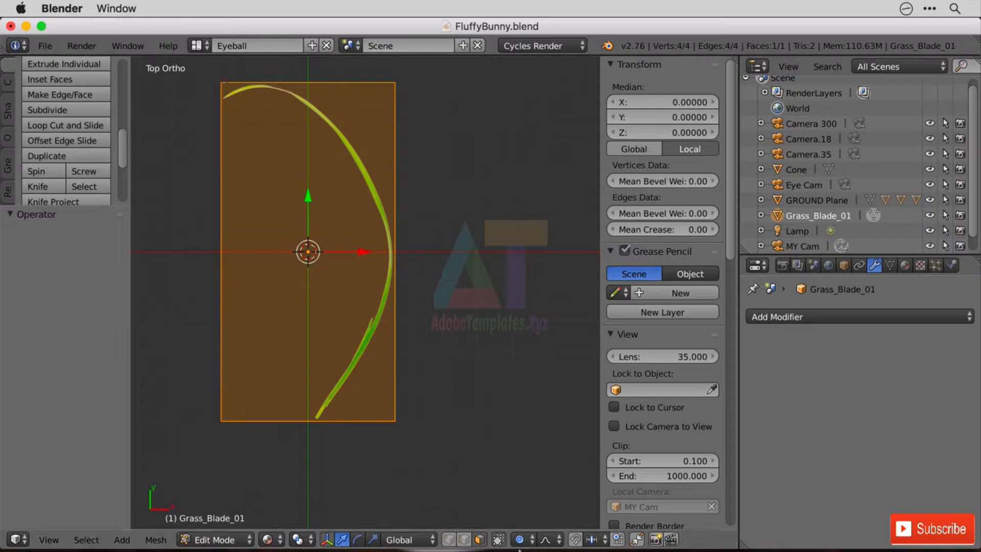
Move the plane's upper-left corner vertex 0.070 in X and -0.122 in Y with proportional editing, and place the 3D cursor at the lower-right corner.
right_click(219, 82)
key(g)
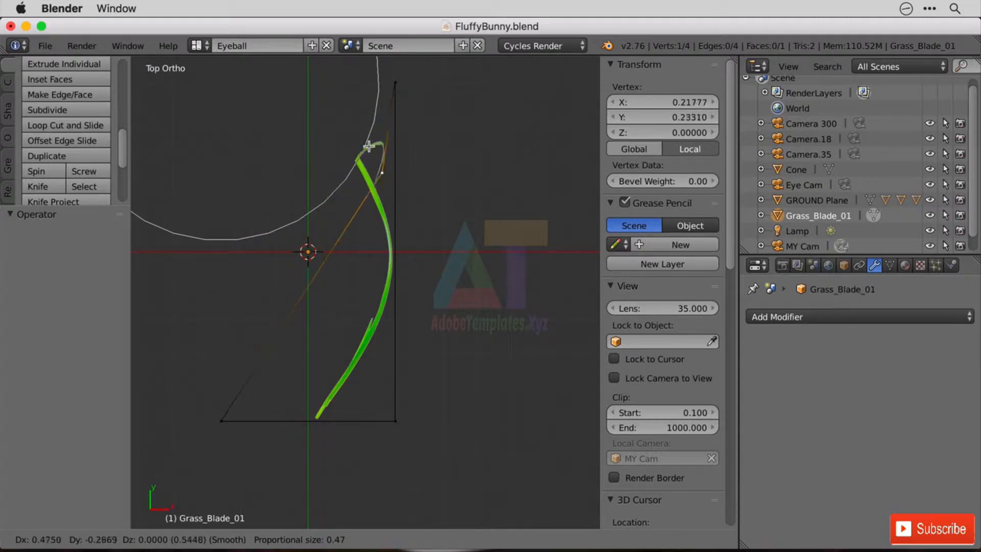
click(238, 116)
click(394, 419)
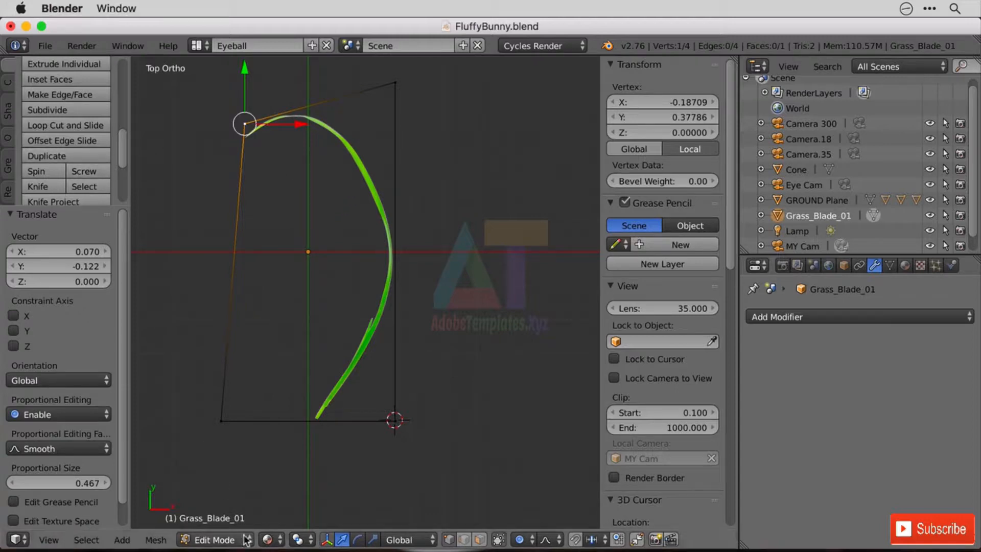
Subdivide the whole Grass_Blade_01 plane once with one cut and zero smoothness.
key(a)
key(a)
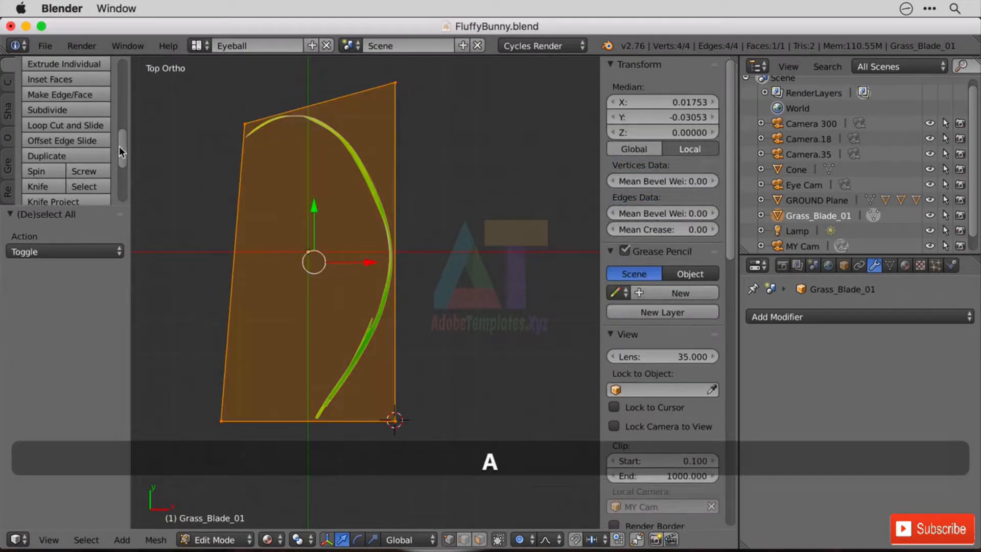
drag(119, 146, 97, 133)
click(72, 159)
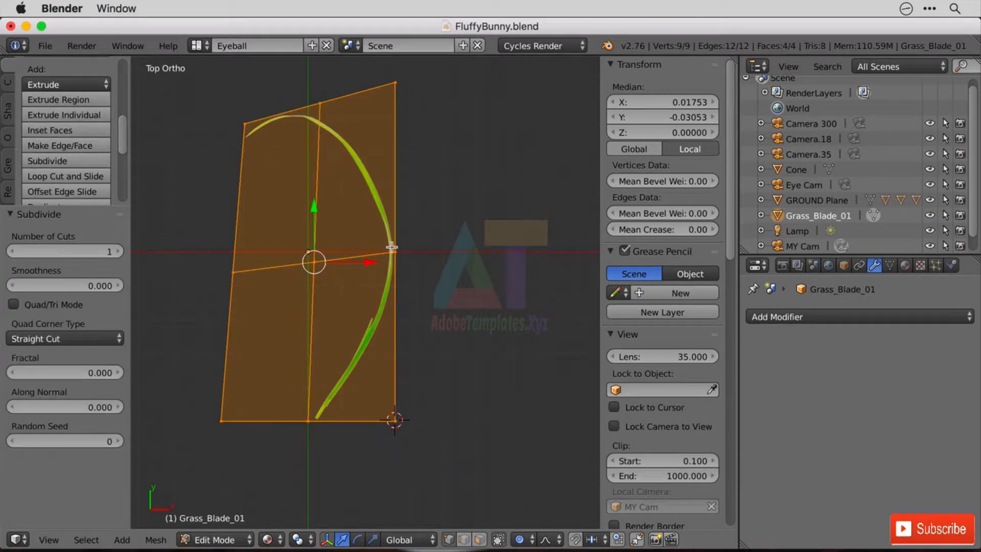
Move the plane's central vertex 0.029 in X and 0.061 in Y with proportional editing.
click(394, 249)
right_click(313, 261)
key(g)
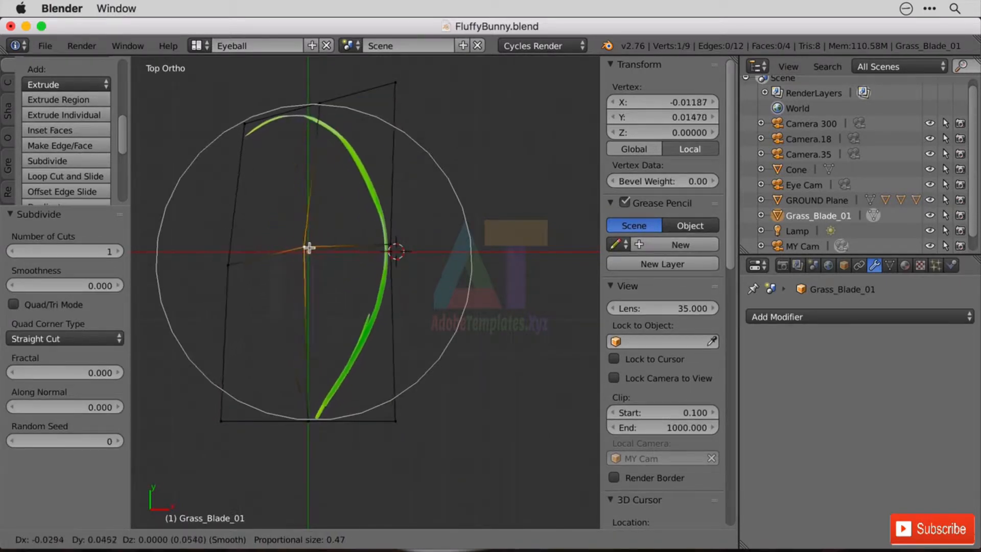
click(326, 241)
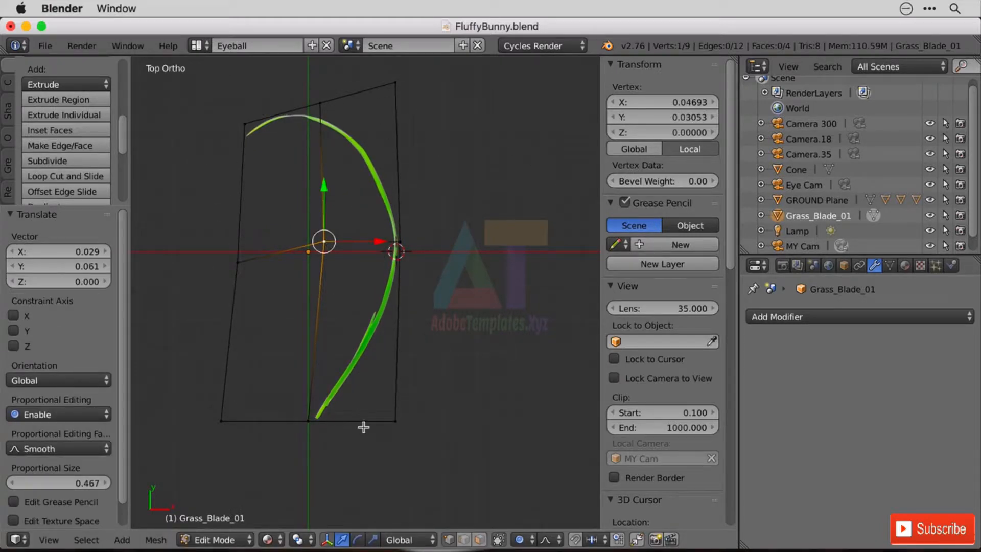
Move the middle vertex of the plane's lower edge 0.249 in X and 0.002 in Y with proportional editing.
click(309, 420)
right_click(325, 421)
key(g)
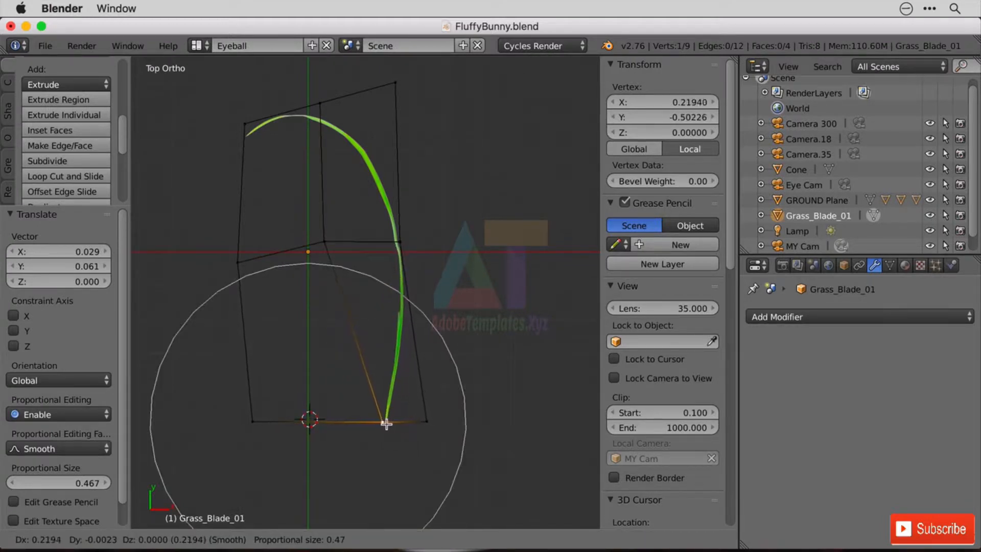
key(Escape)
key(g)
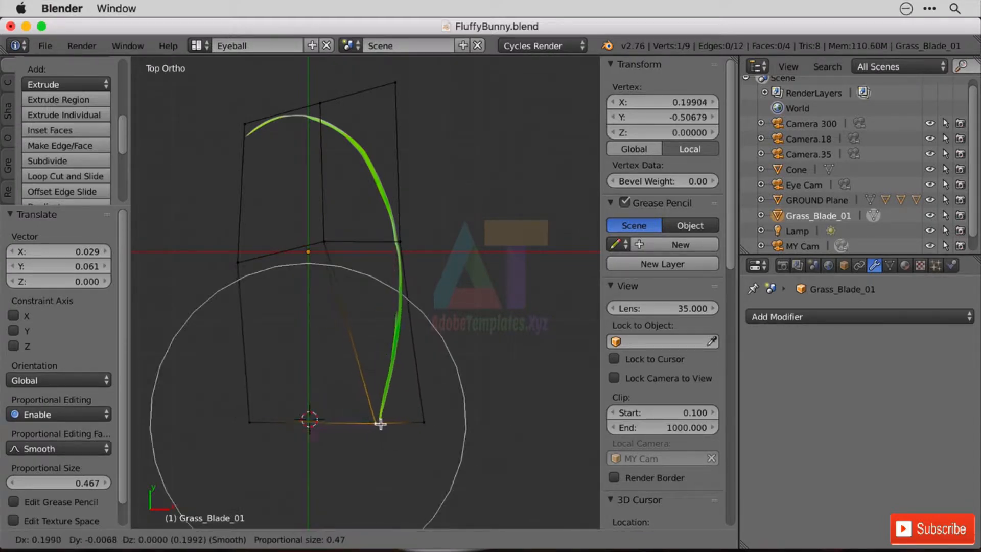
click(393, 419)
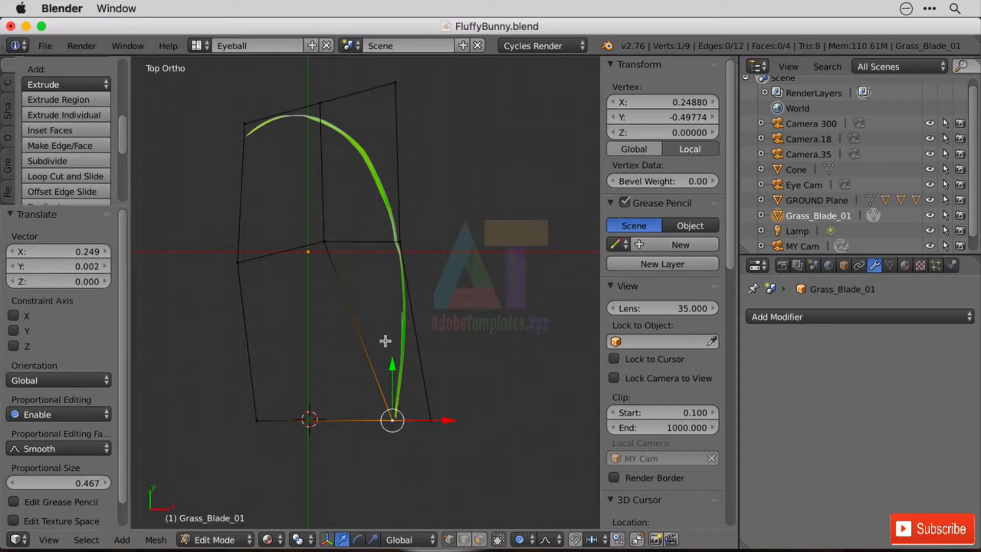
Move the plane's central vertex 0.027 in X with proportional editing, then select the middle vertex of the right edge.
right_click(324, 241)
key(g)
click(333, 242)
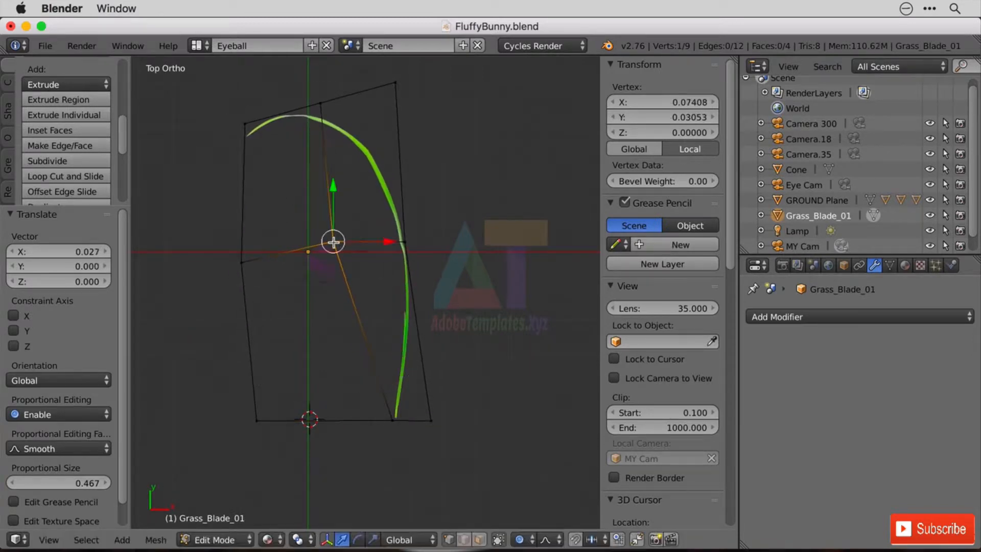
right_click(397, 237)
key(g)
key(Escape)
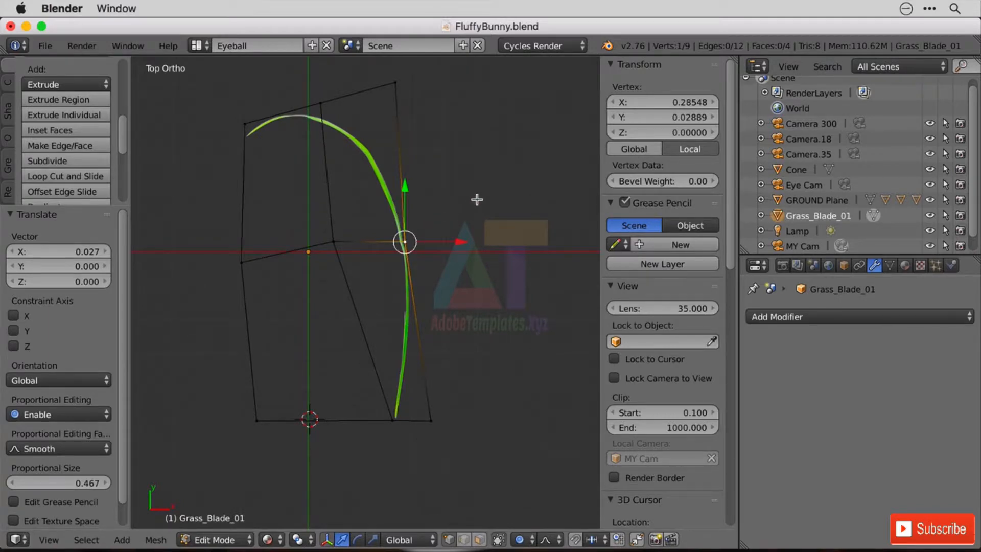
Raise the corner vertex at the blade's tip, moving it -0.071 in X, 0.035 in Y and 0.313 in Z.
middle_drag(477, 199, 426, 184)
right_click(460, 287)
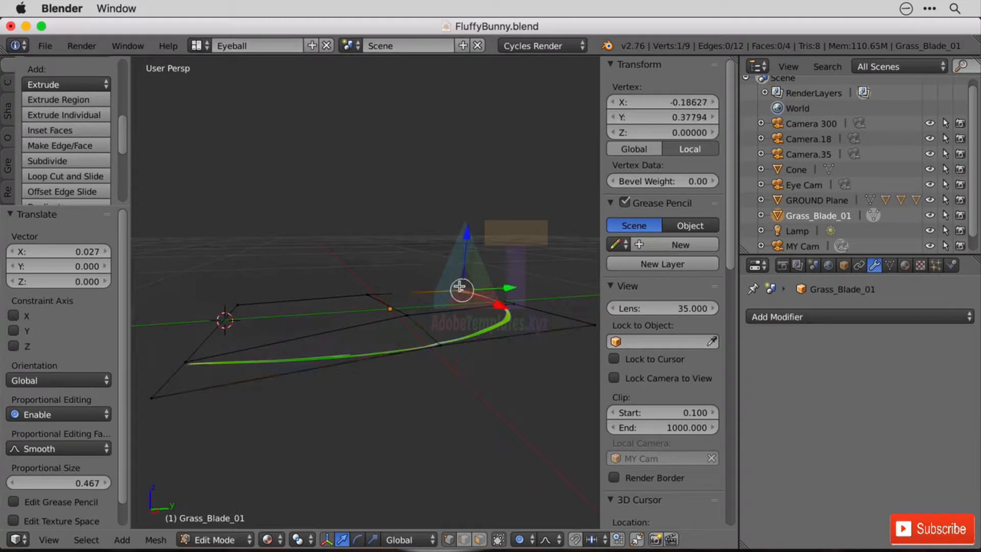
key(g)
click(464, 211)
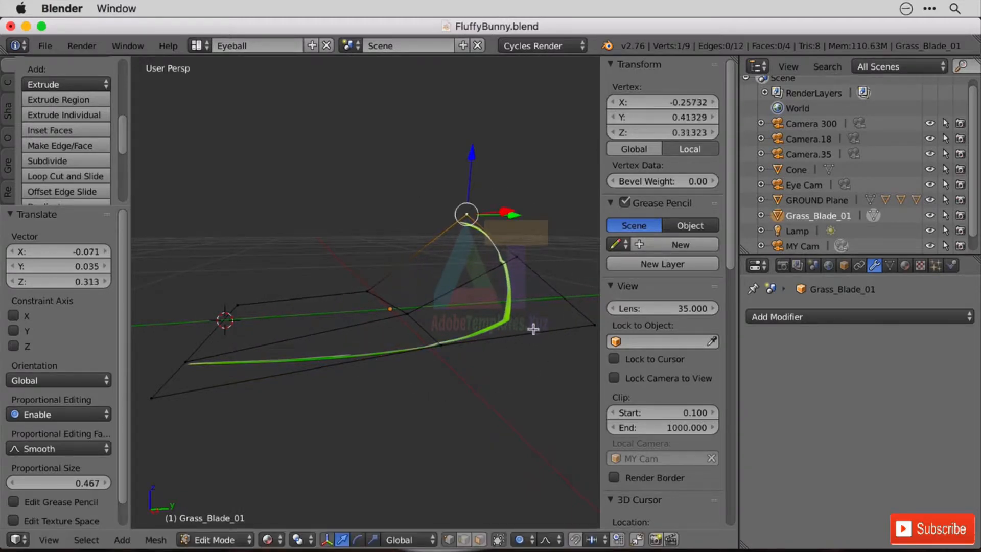
Lower the middle vertex of the long edge beside the blade, moving it 0.023 in X, 0.007 in Y and -0.085 in Z.
right_click(447, 349)
key(g)
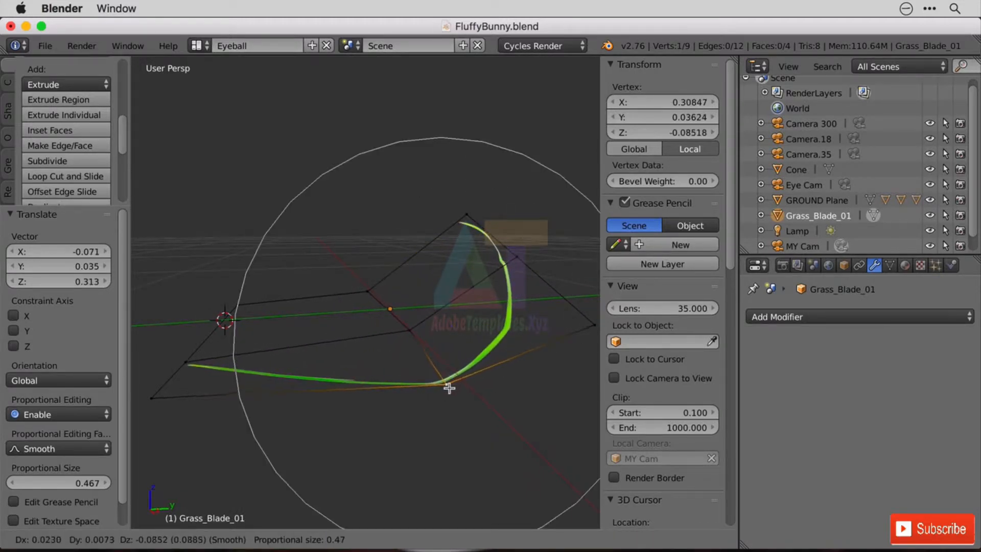
click(448, 381)
middle_drag(563, 435, 506, 327)
key(Tab)
key(Tab)
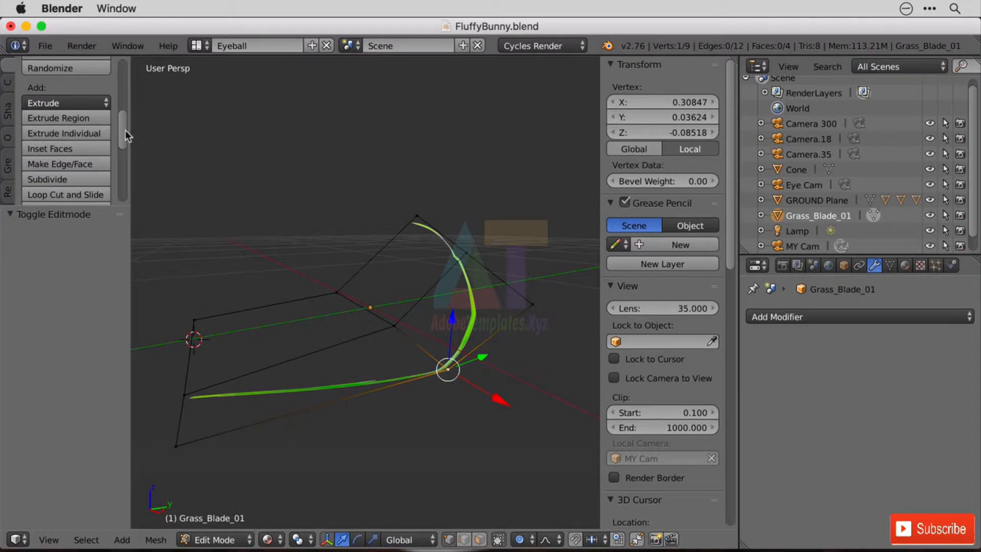
middle_drag(468, 364, 431, 356)
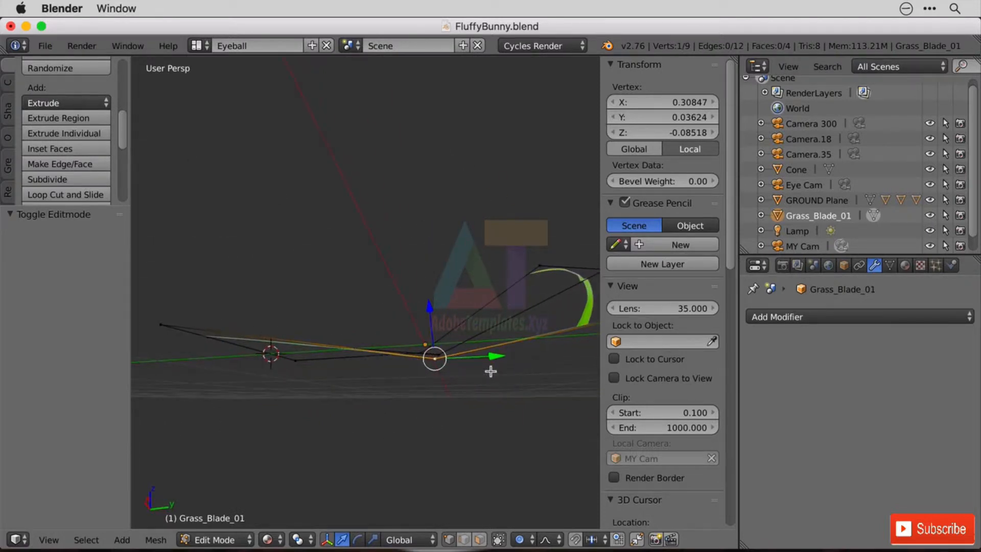
mouse_move(491, 371)
middle_down()
mouse_move(403, 407)
mouse_move(458, 398)
mouse_move(550, 426)
mouse_move(551, 386)
mouse_move(532, 396)
mouse_move(432, 385)
mouse_move(585, 412)
mouse_move(558, 422)
mouse_move(482, 376)
middle_up()
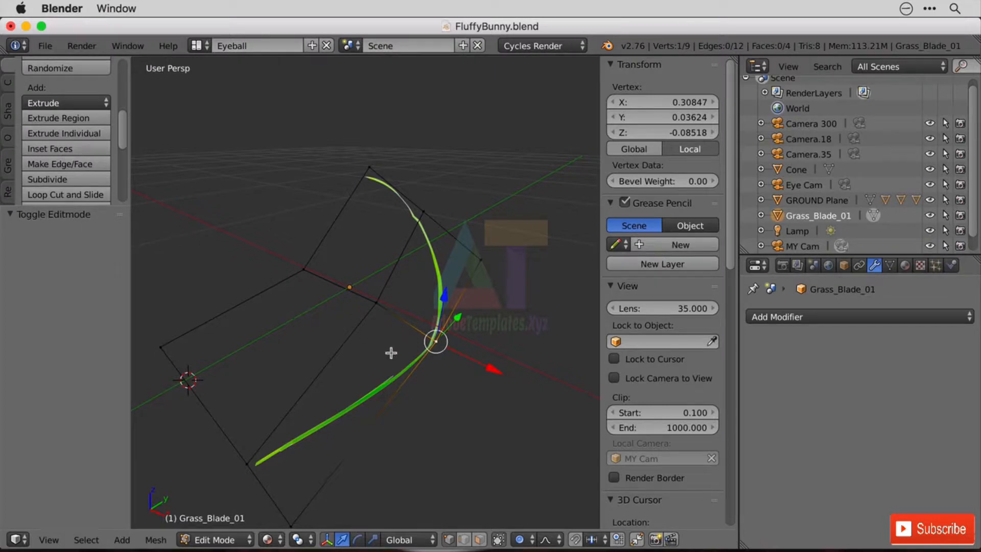
Compare flat and smooth shading on the grass blade, leave it on smooth, and return to editing its mesh.
key(Tab)
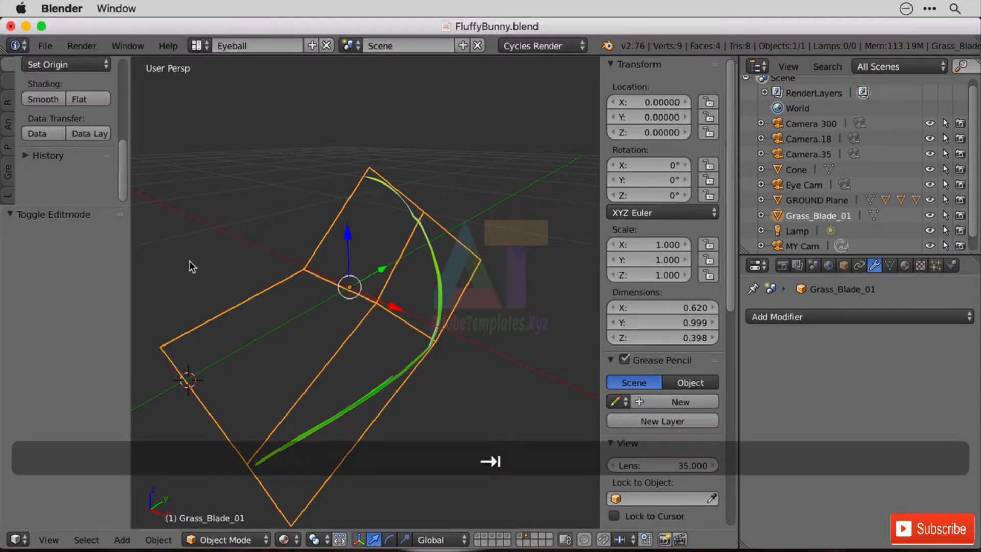
click(49, 97)
click(87, 95)
click(27, 103)
click(79, 97)
click(32, 101)
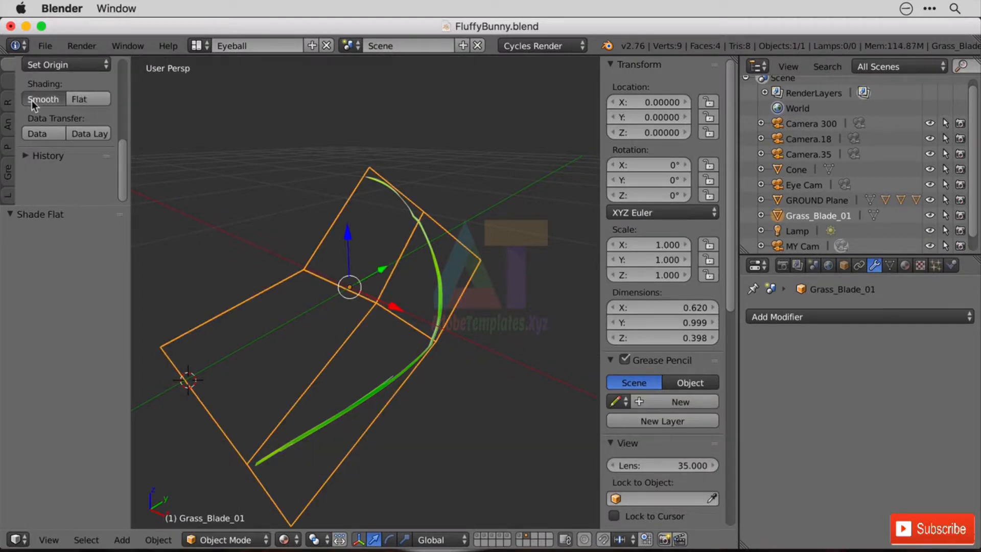
click(32, 102)
key(Tab)
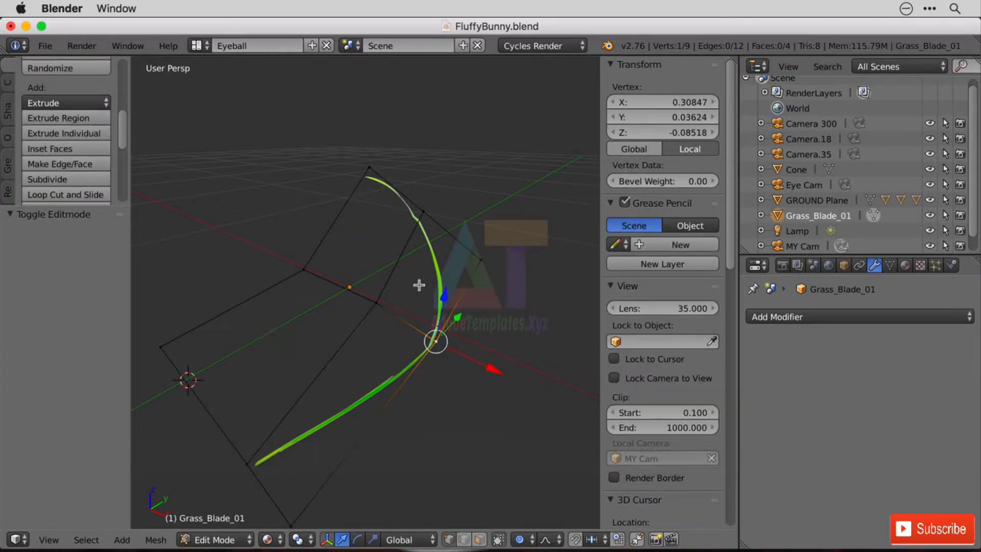
Subdivide the entire blade mesh twice with one cut each time.
middle_drag(384, 220, 382, 300)
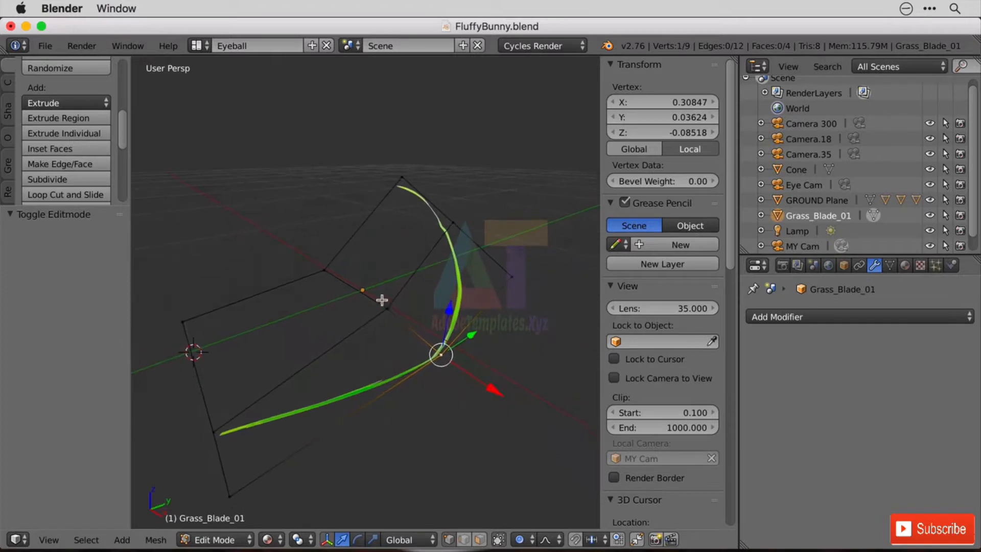
key(a)
key(a)
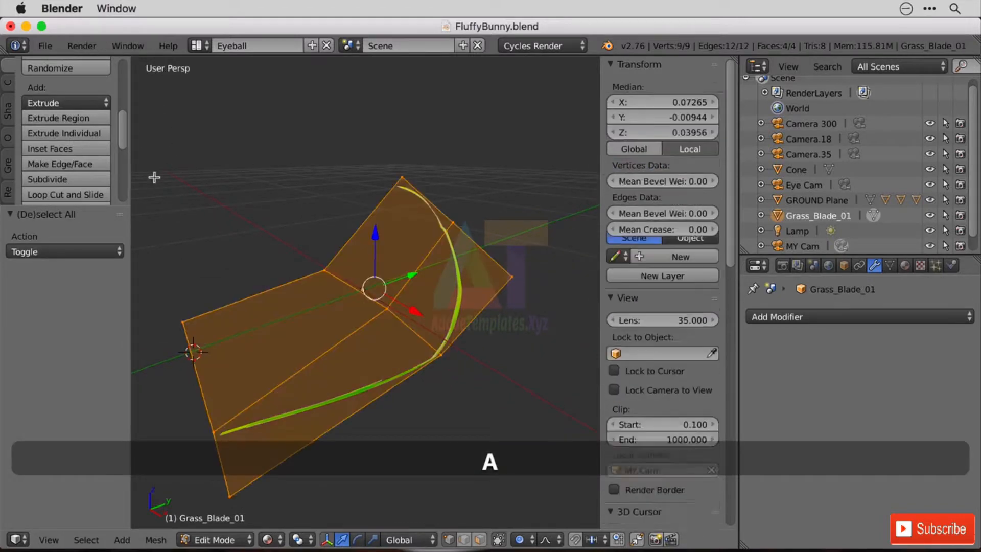
scroll(126, 133, down, 3)
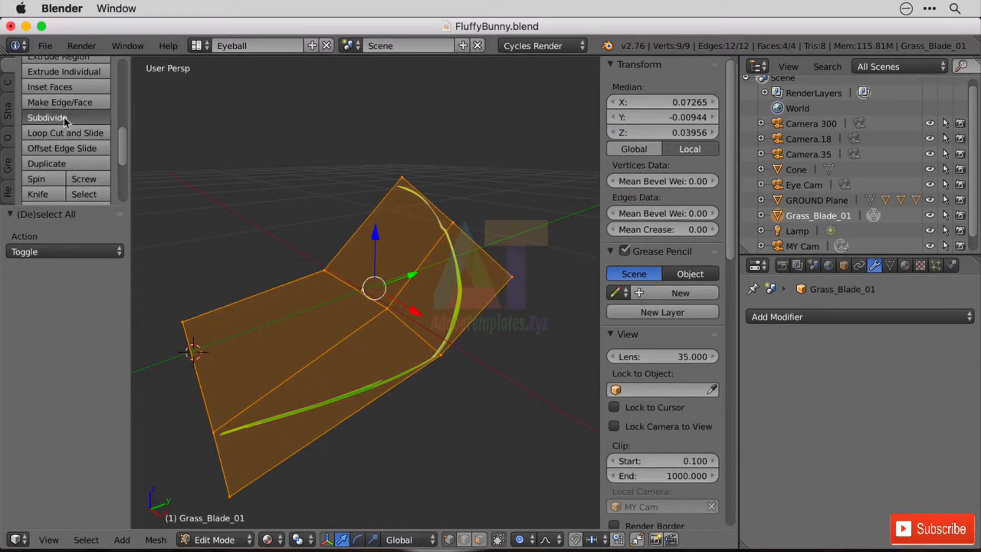
click(63, 117)
Move a vertex along the blade's upper bend 0.054 in X, 0.067 in Y and -0.054 in Z with proportional editing.
mouse_move(464, 308)
middle_down()
mouse_move(450, 278)
mouse_move(465, 303)
middle_up()
right_click(472, 298)
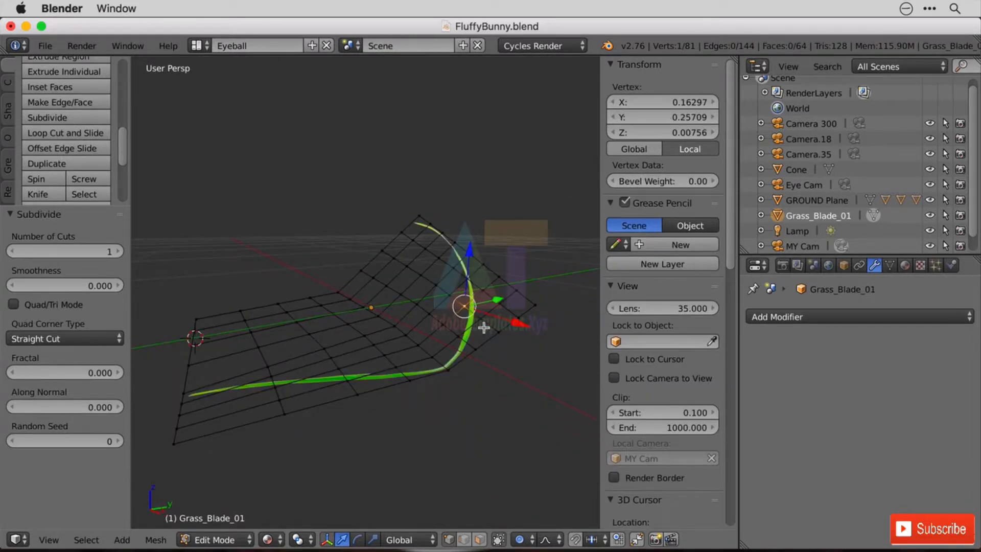
key(g)
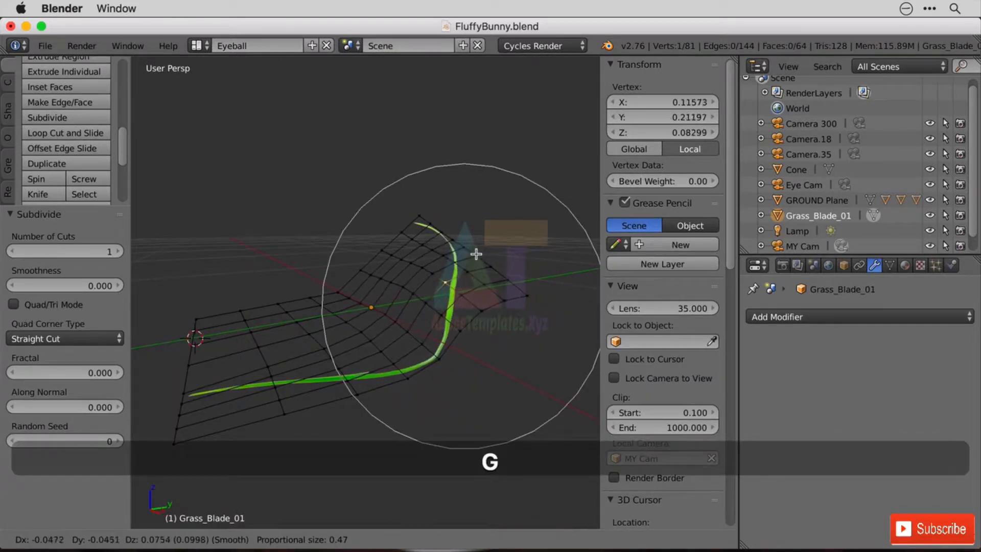
click(521, 294)
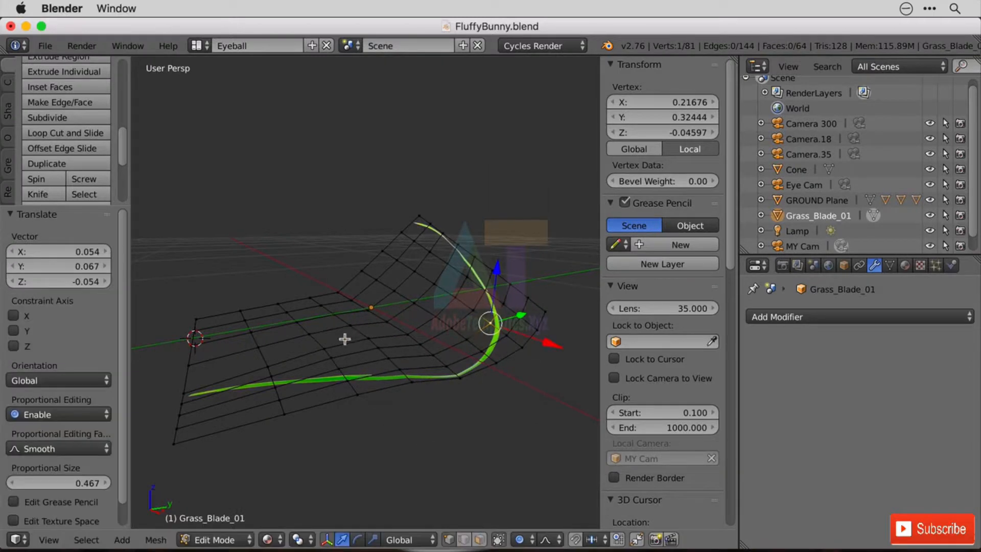
Move the vertex at the blade's base 0.152 along Z with proportional editing.
right_click(188, 386)
drag(179, 345, 182, 250)
middle_drag(316, 336, 282, 320)
mouse_move(476, 391)
middle_down()
mouse_move(504, 385)
mouse_move(482, 390)
mouse_move(488, 403)
middle_up()
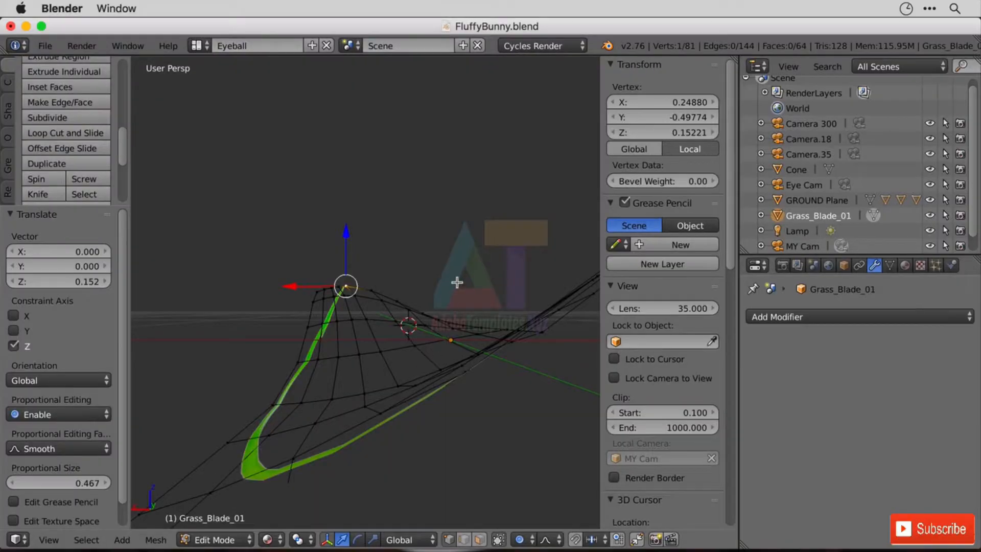
Place the 3D cursor at the base end of the grass blade and return to Object Mode.
middle_drag(457, 282, 533, 246)
middle_drag(358, 234, 399, 358)
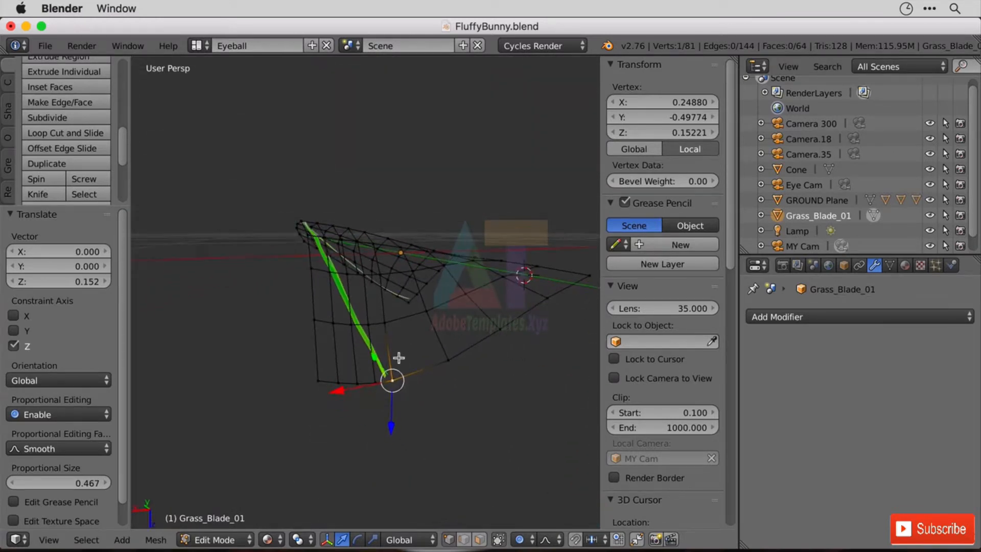
click(385, 374)
key(Tab)
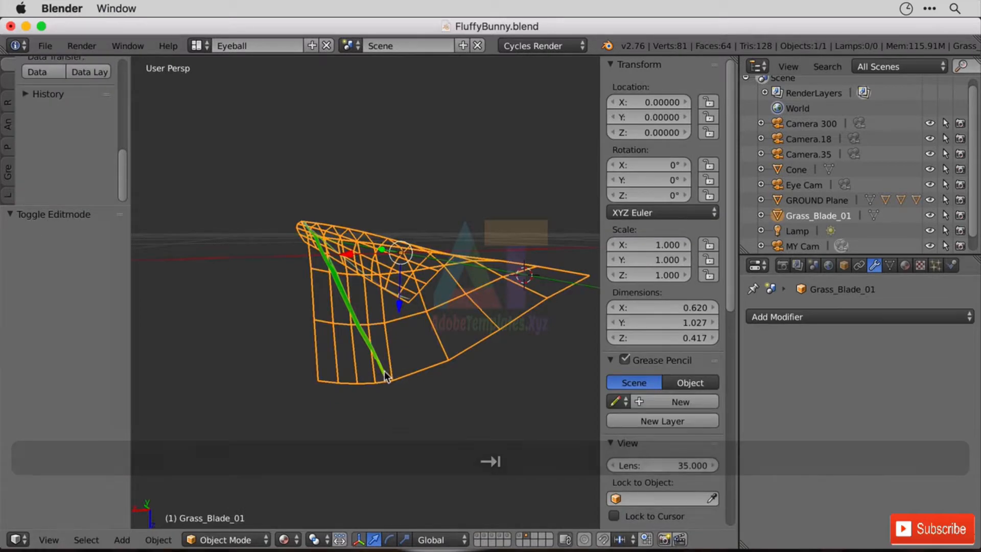
Set the grass blade's origin to the 3D cursor.
mouse_move(394, 389)
middle_down()
mouse_move(422, 372)
mouse_move(420, 360)
mouse_move(406, 378)
middle_up()
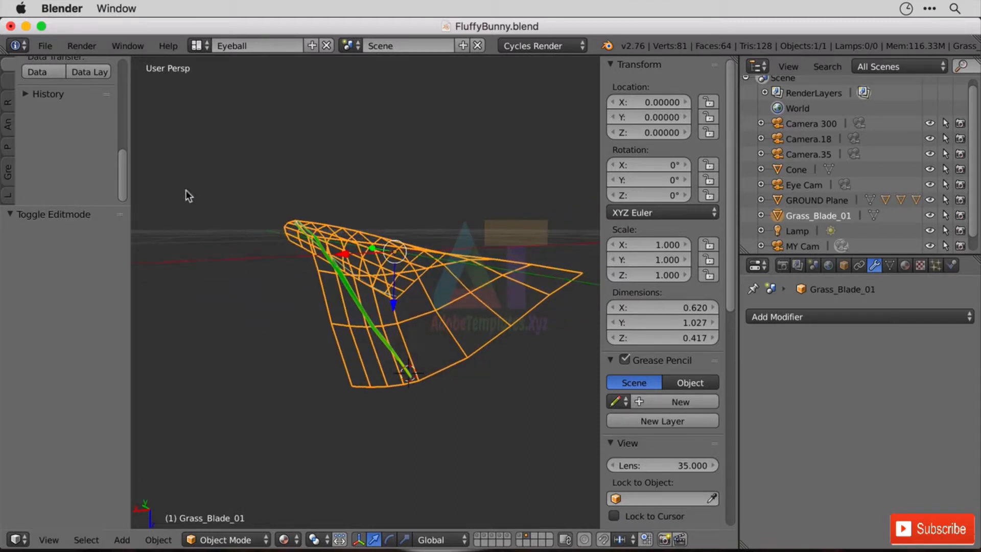
scroll(124, 165, up, 1)
drag(124, 142, 127, 117)
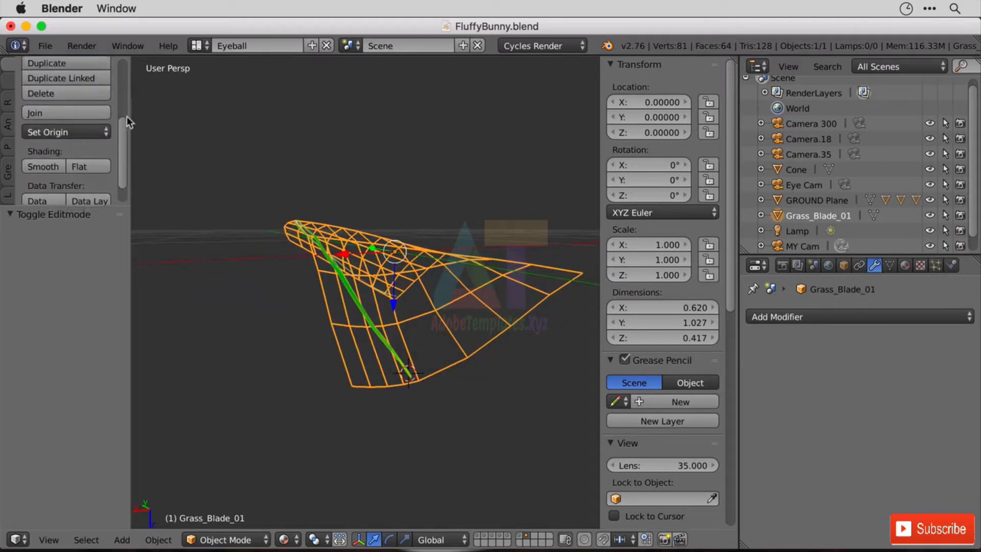
click(69, 164)
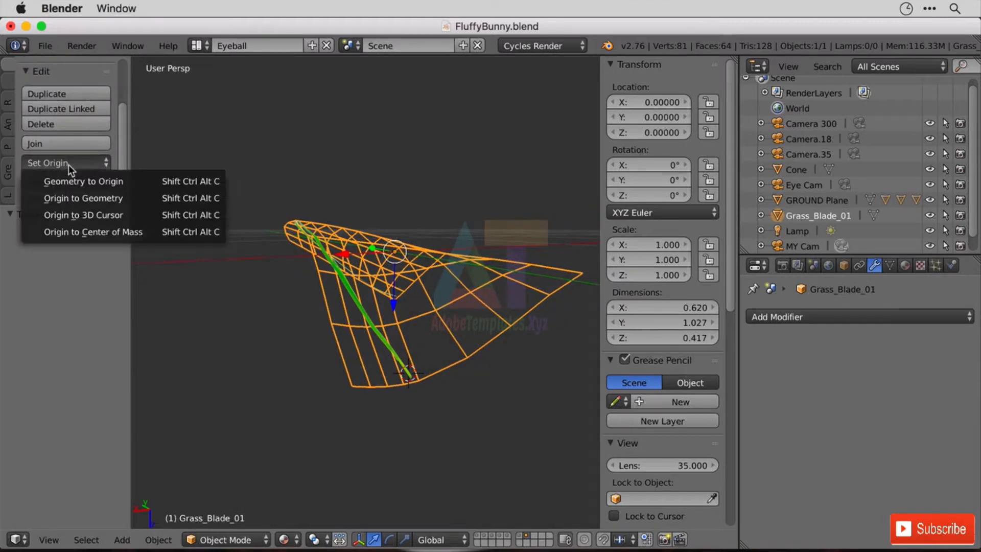
click(130, 216)
Set the grass blade's Z location to 0.
middle_drag(365, 185, 430, 198)
click(666, 133)
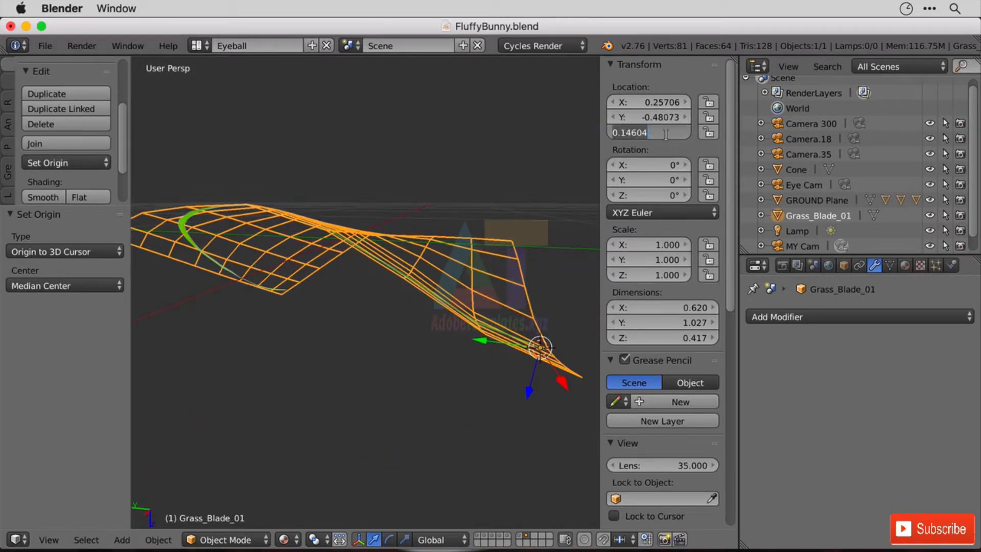
text(0)
key(Return)
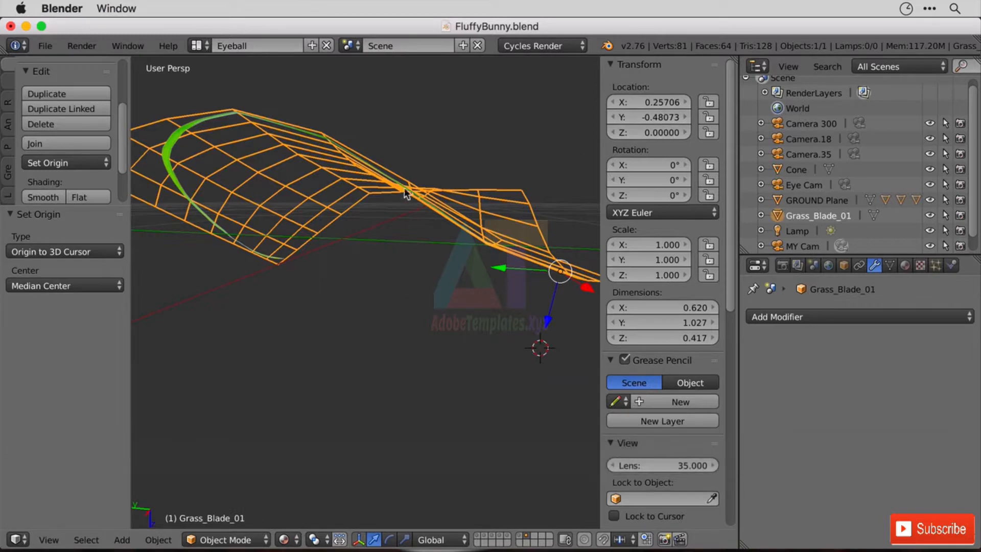
Set the grass blade's X rotation to -90° to stand it upright.
click(662, 194)
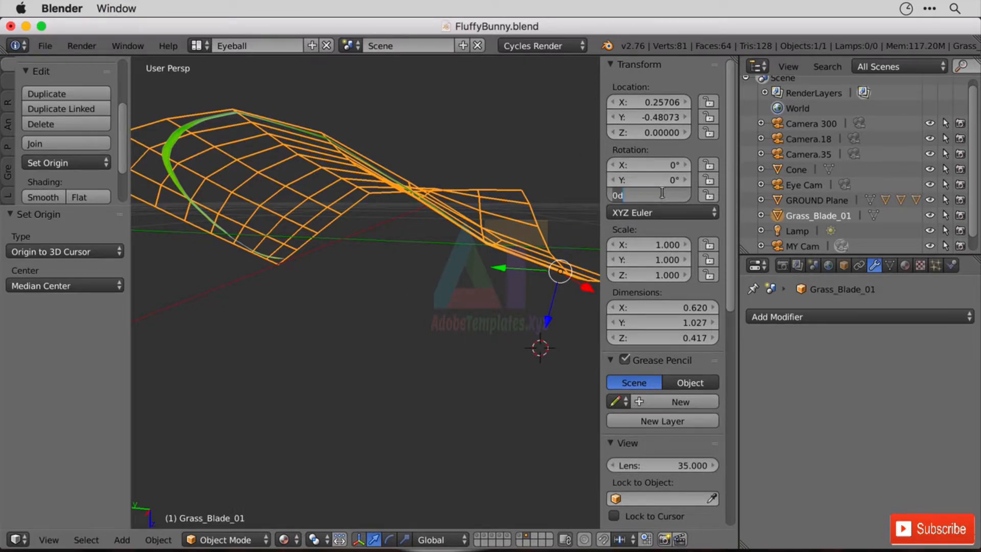
click(665, 162)
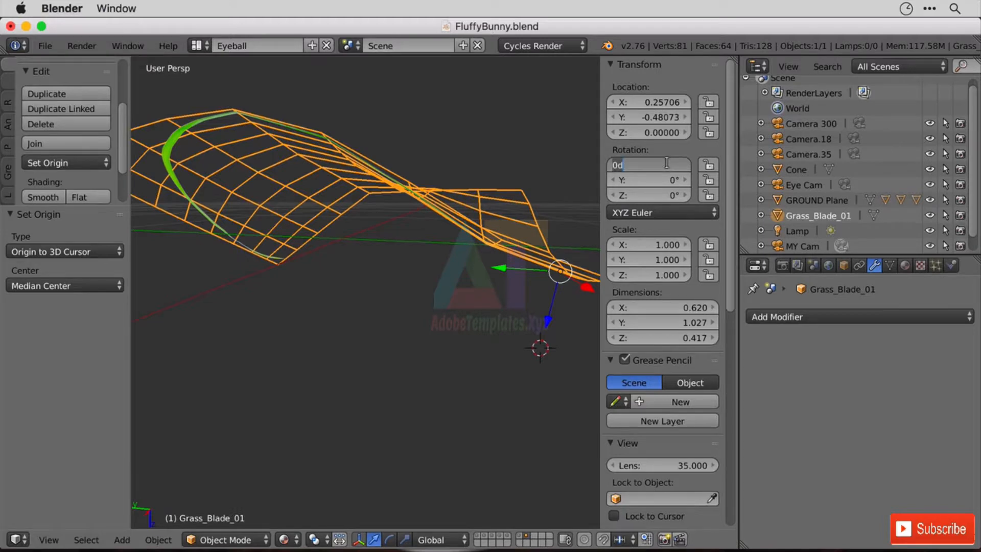
text(90)
key(Return)
click(669, 164)
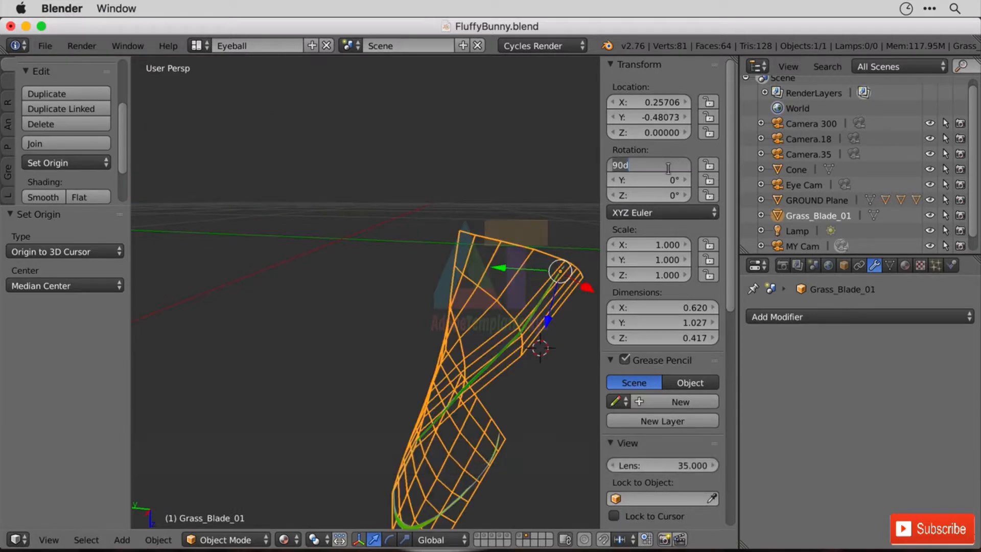
text(-90)
key(Return)
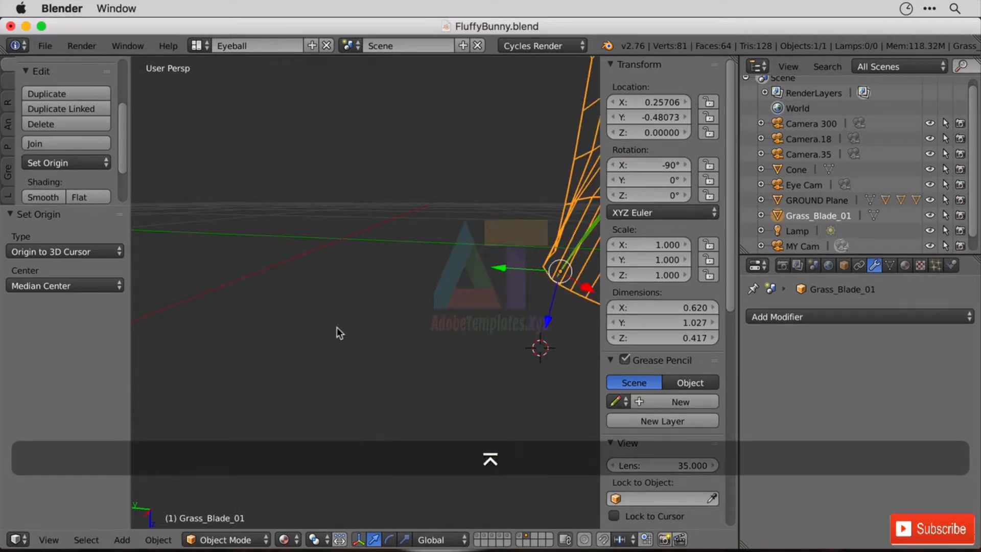
Duplicate the upright grass blade in place and set the copy's X and Y location to 0.
middle_drag(438, 320, 394, 348)
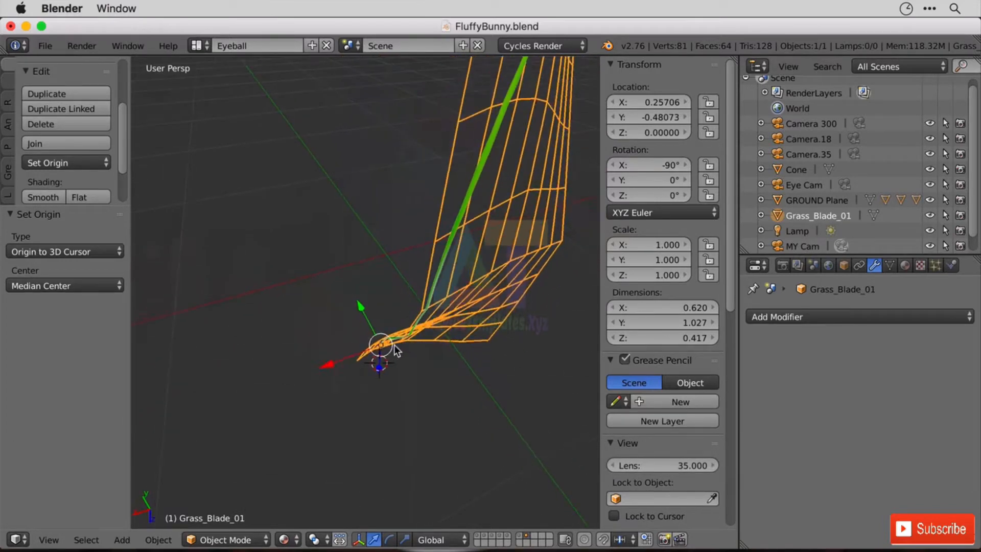
key(Tab)
scroll(464, 317, down, 3)
key(Tab)
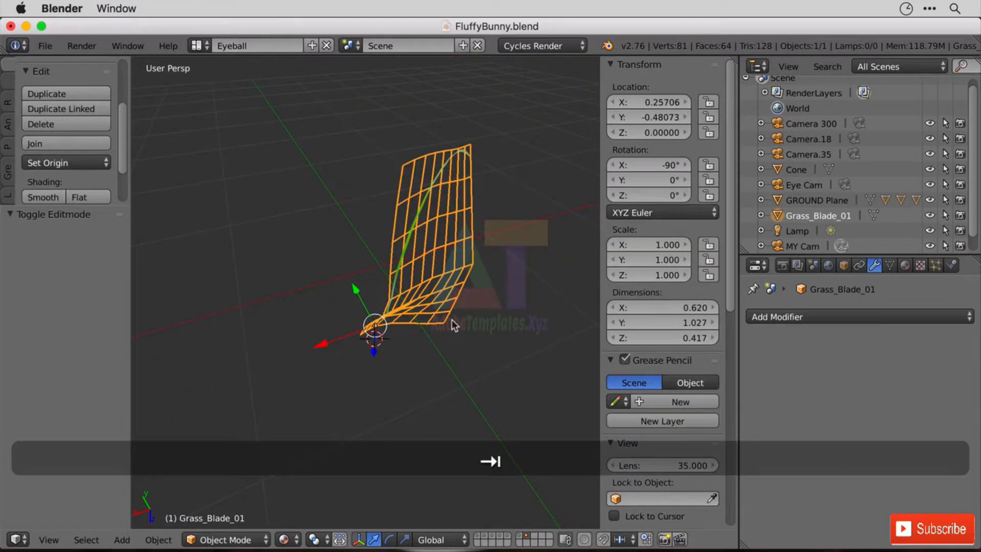
middle_drag(450, 369, 372, 238)
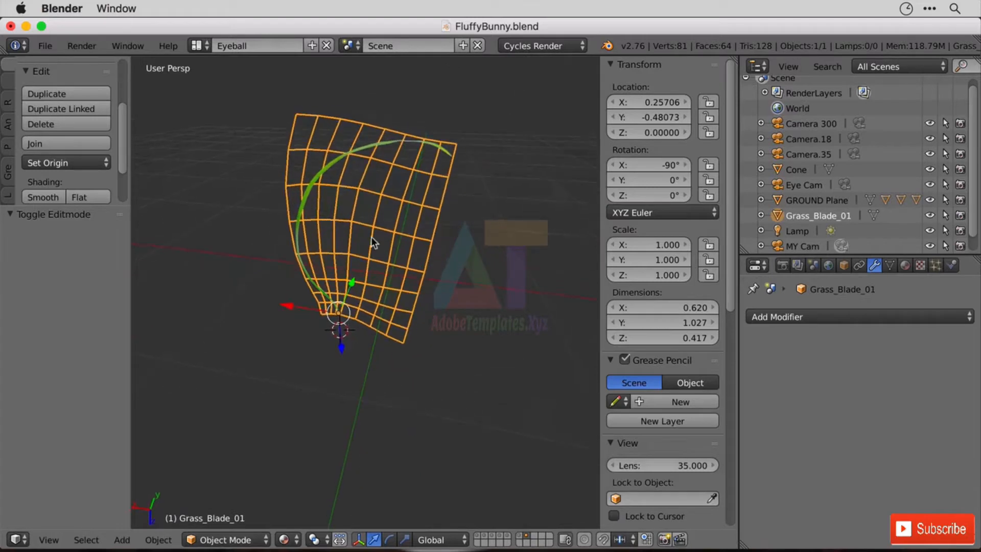
key(shift+d)
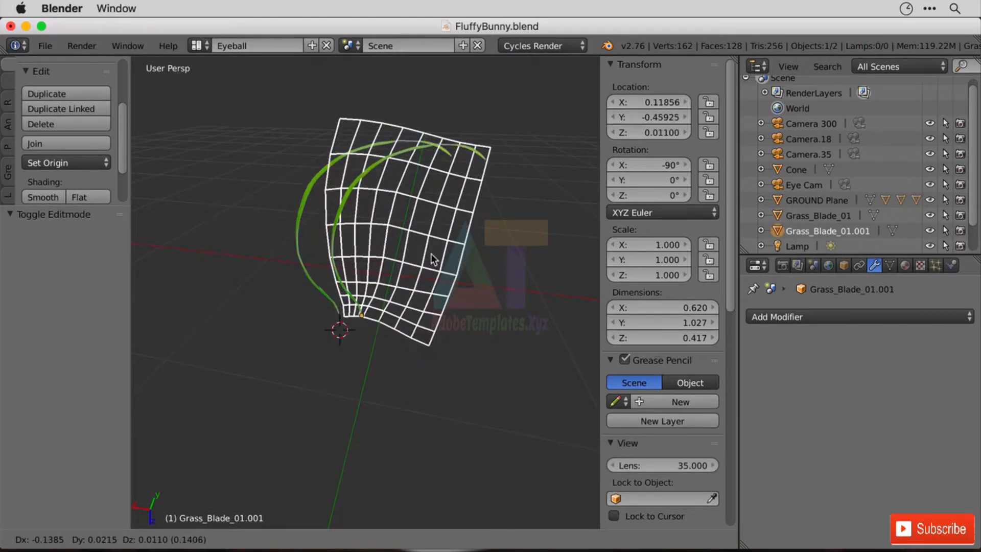
key(Escape)
click(664, 102)
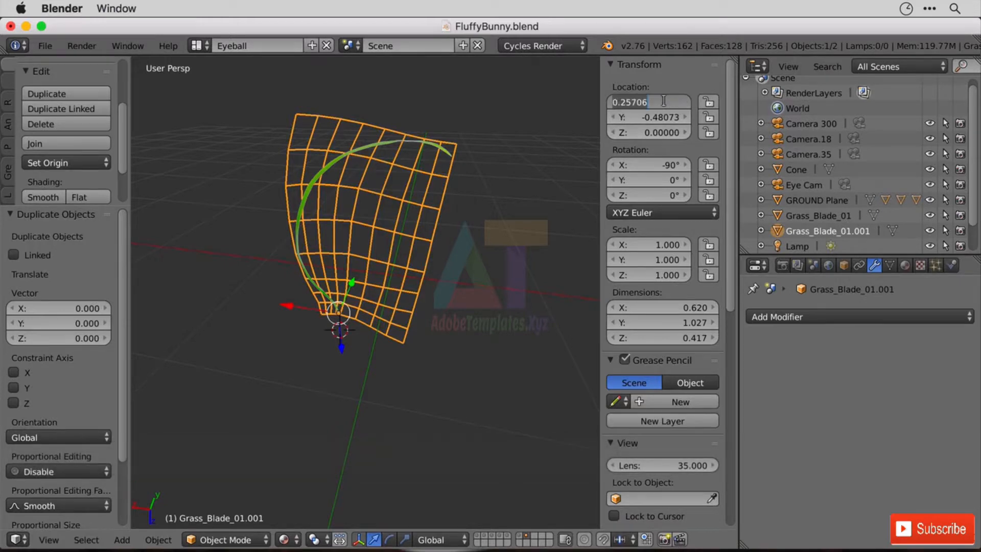
text(0)
key(Return)
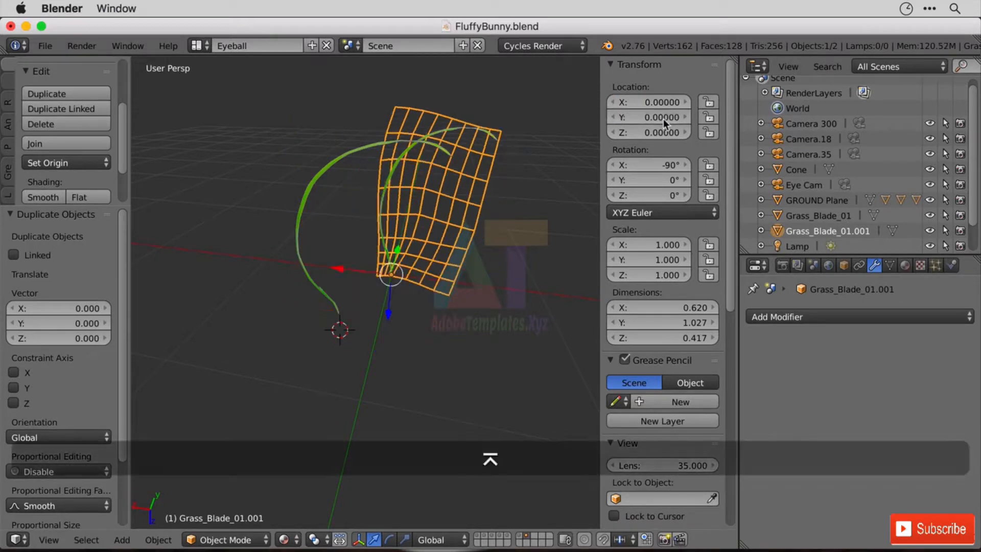
Set the Y and X location of the original Grass_Blade_01 to 0.
right_click(301, 192)
click(659, 117)
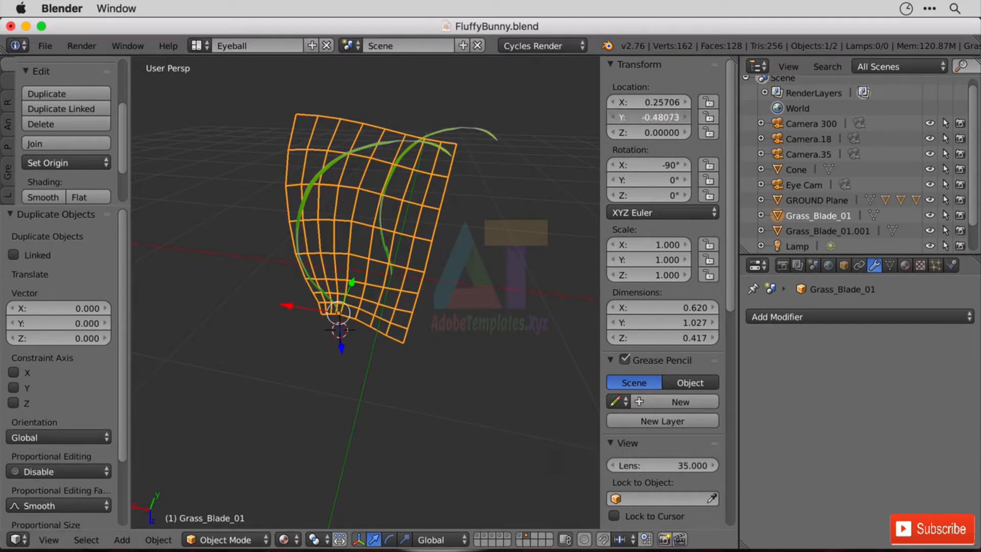
text(0)
key(Return)
click(655, 102)
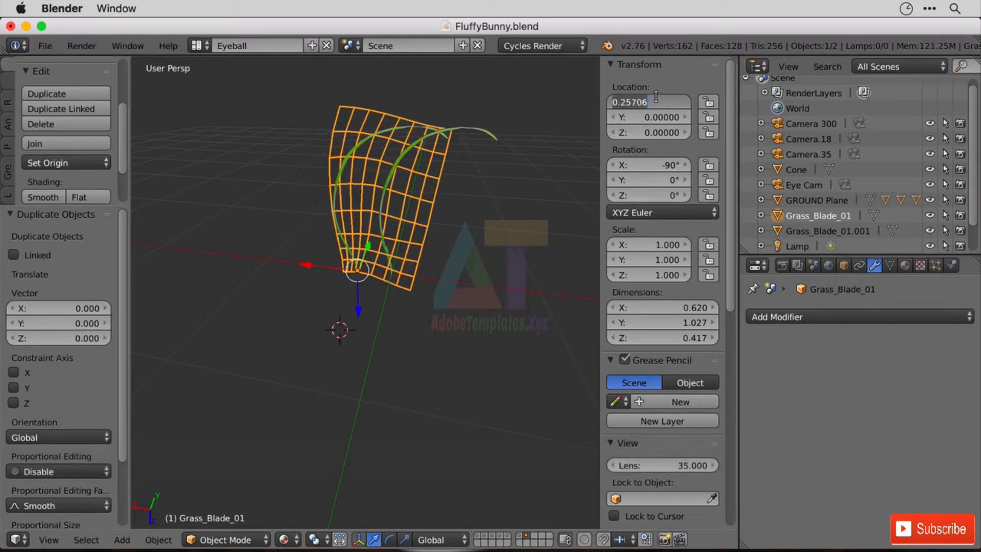
text(0)
key(Return)
Rotate Grass_Blade_01 about -48° around the global Z axis.
scroll(452, 158, up, 5)
scroll(460, 174, down, 3)
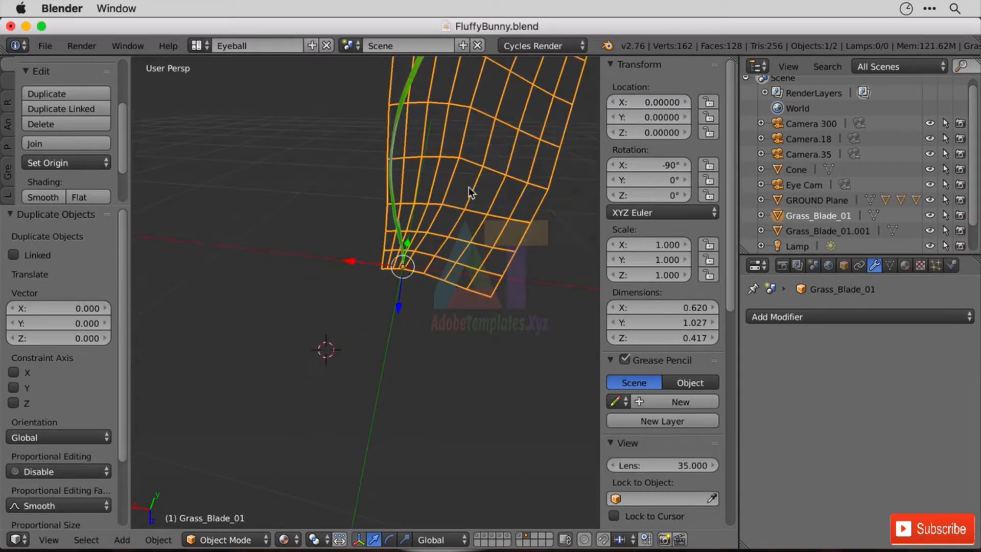
middle_drag(468, 187, 468, 164)
key(r)
key(z)
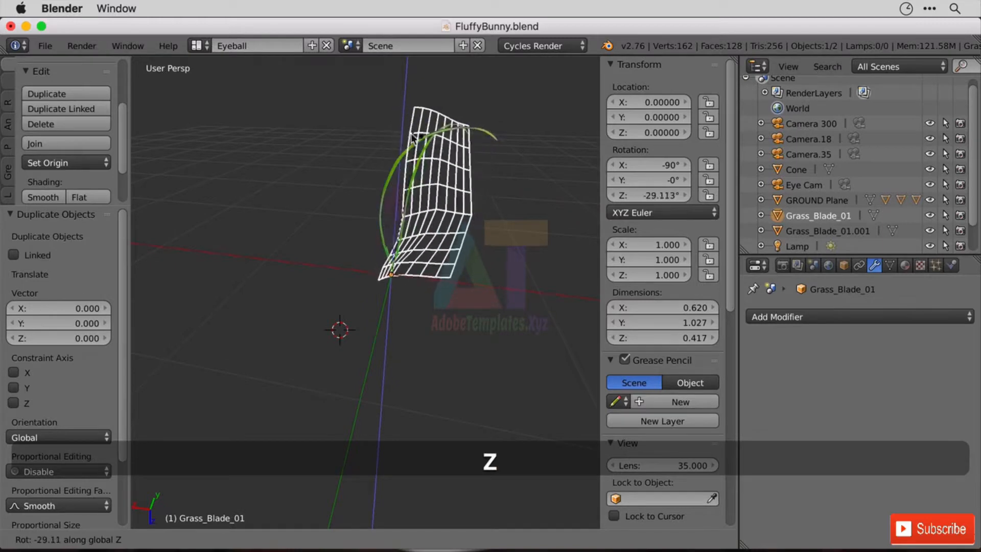
click(368, 123)
Duplicate both grass blades together and rotate the copies about -220° around the global Z axis.
shift+right_click(394, 164)
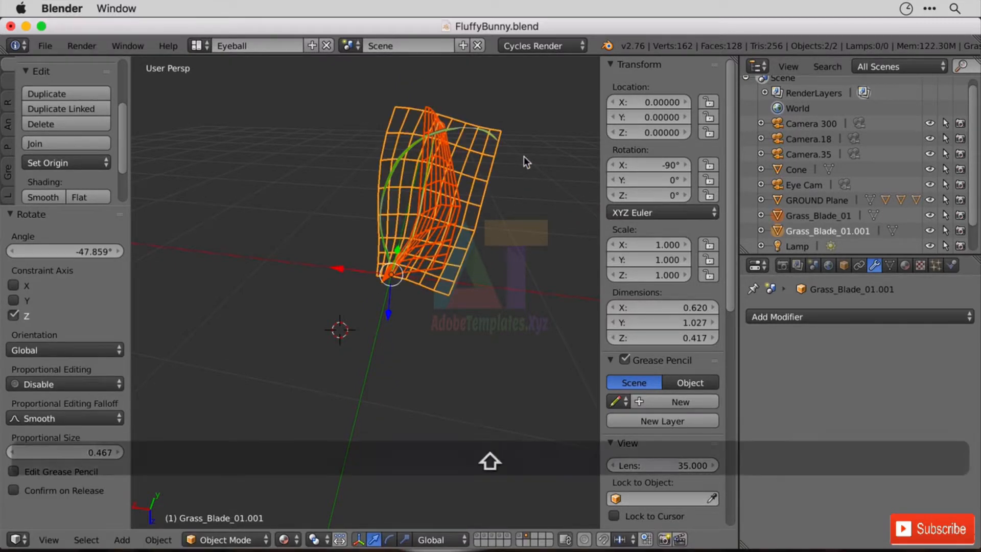
key(shift+d)
key(r)
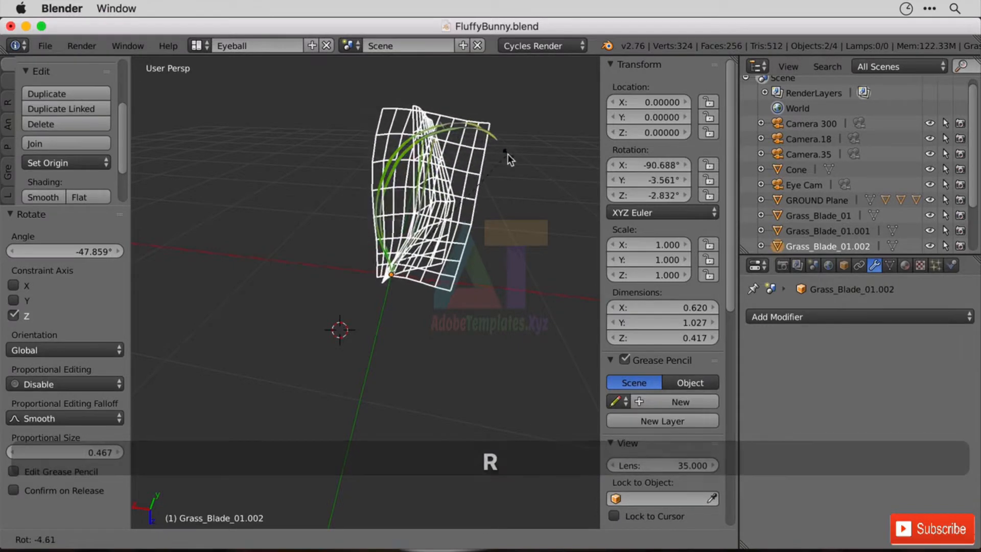
key(z)
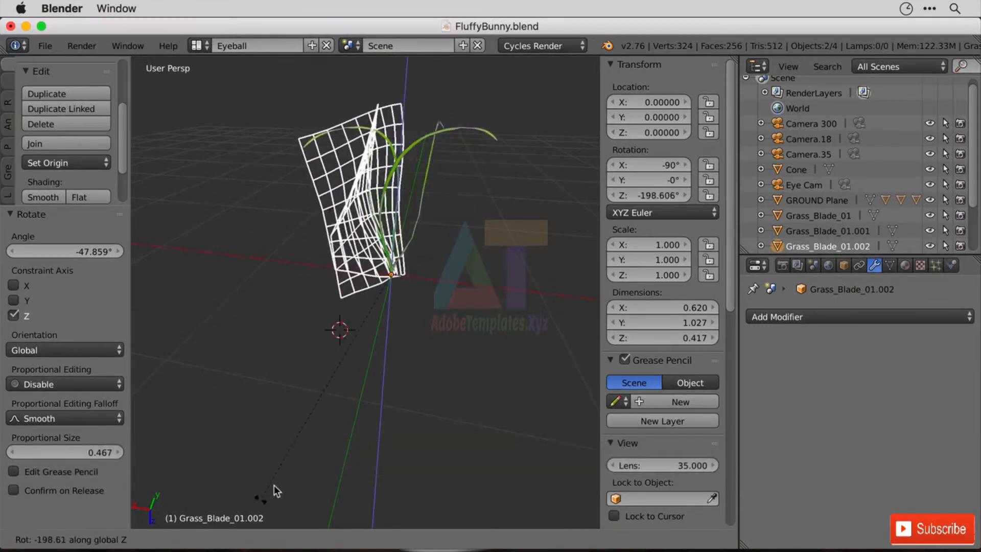
click(374, 387)
Scale three of the four grass blades down individually, by about 0.81, 0.93 and 0.90.
middle_drag(374, 388, 418, 210)
right_click(486, 145)
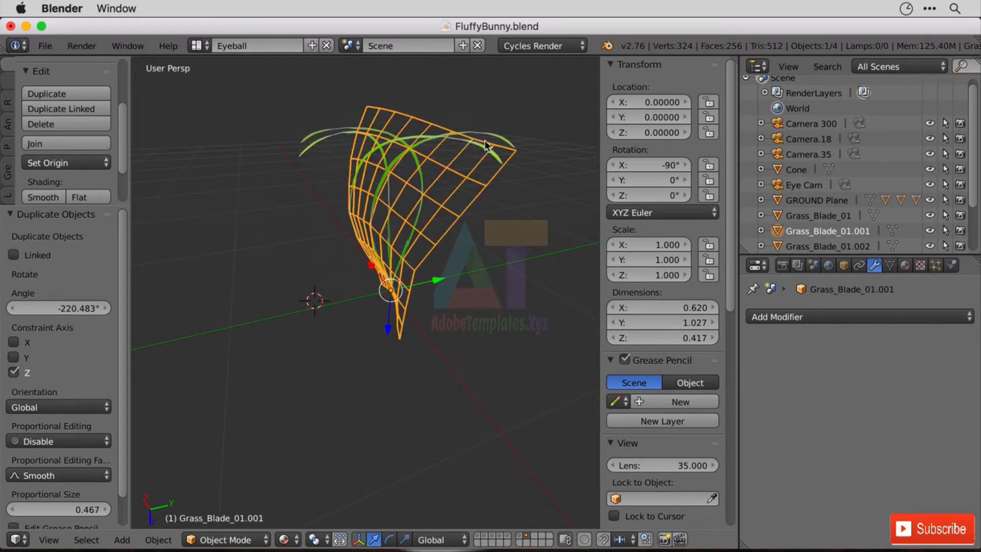
key(s)
click(478, 153)
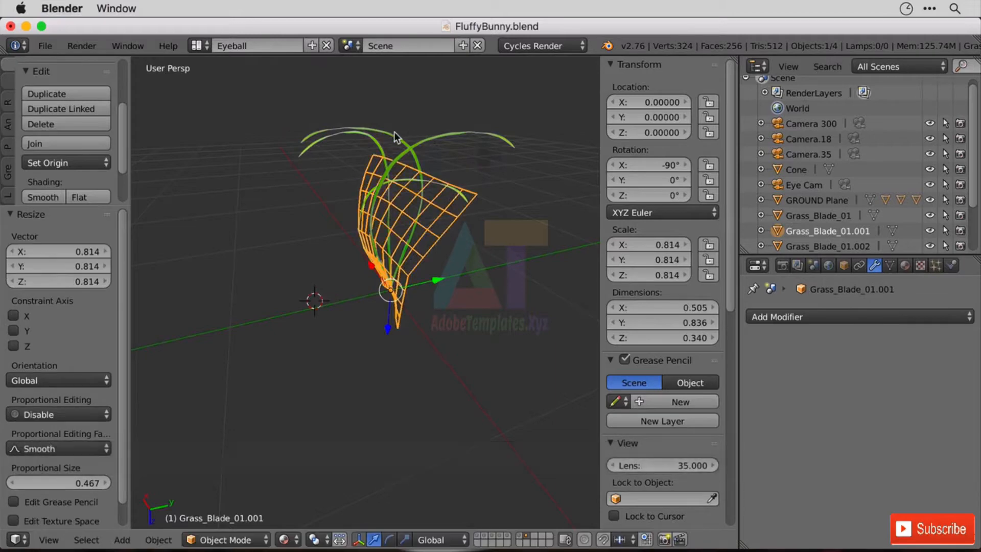
right_click(396, 132)
key(s)
click(401, 145)
right_click(382, 127)
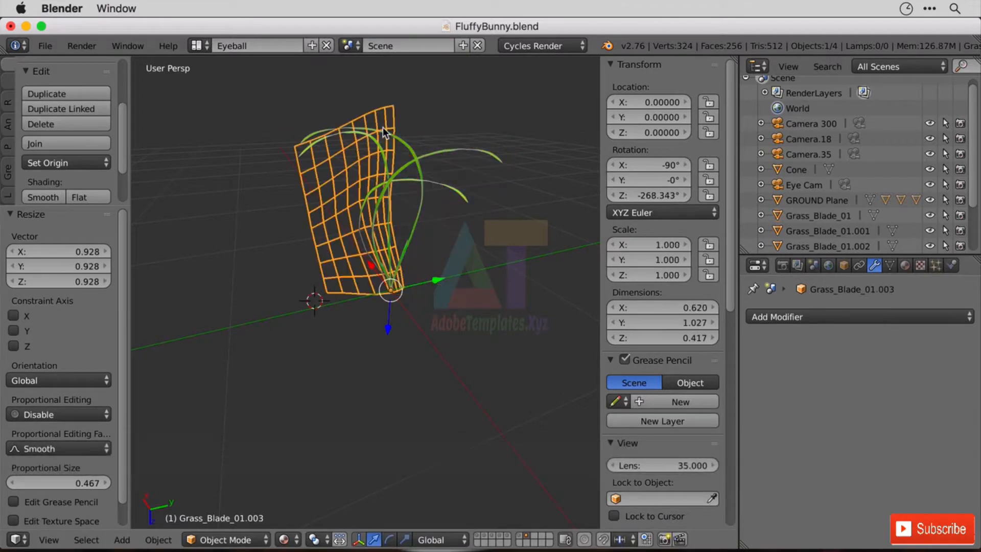
key(s)
click(375, 143)
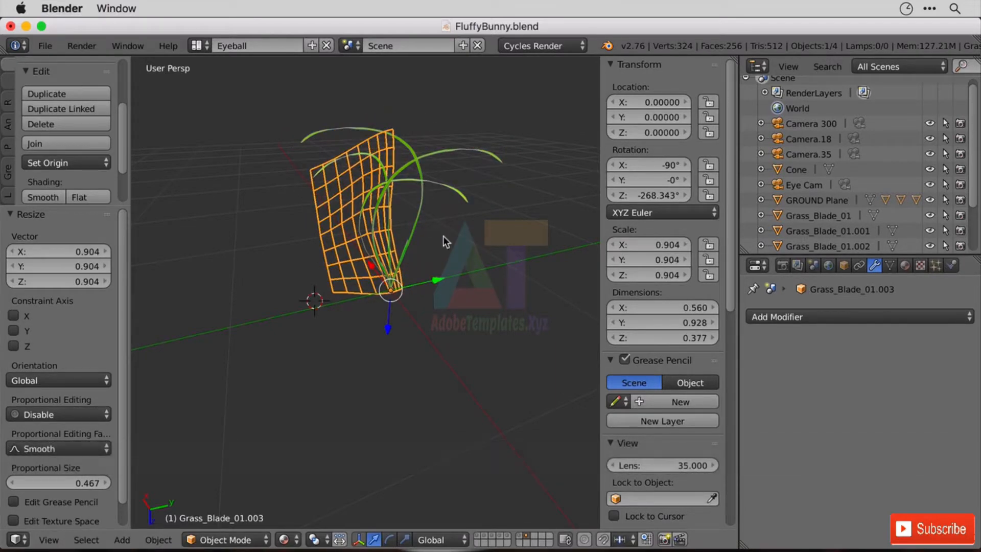
Select GrassTall Seed among the GROUND Plane's children and try to duplicate it.
click(761, 200)
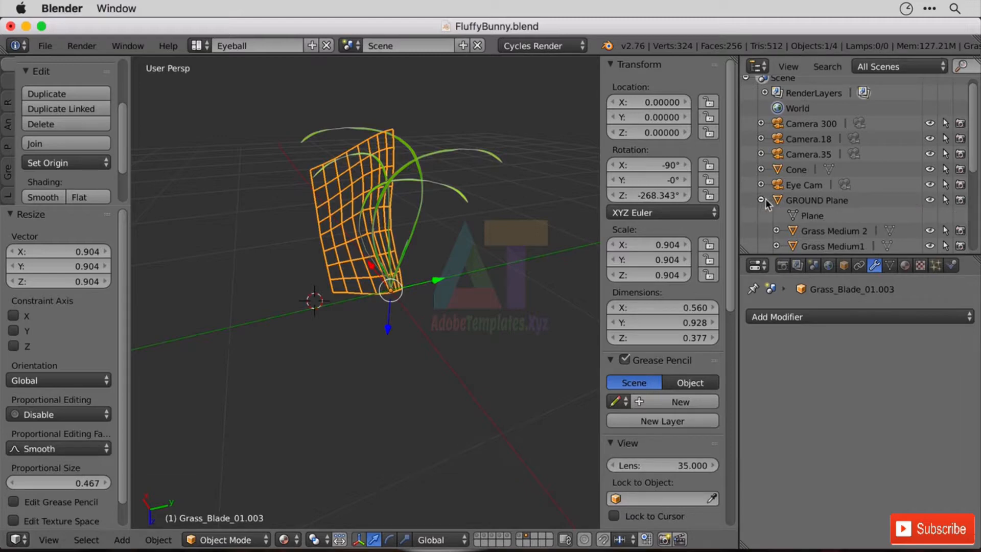
scroll(846, 210, down, 5)
click(845, 203)
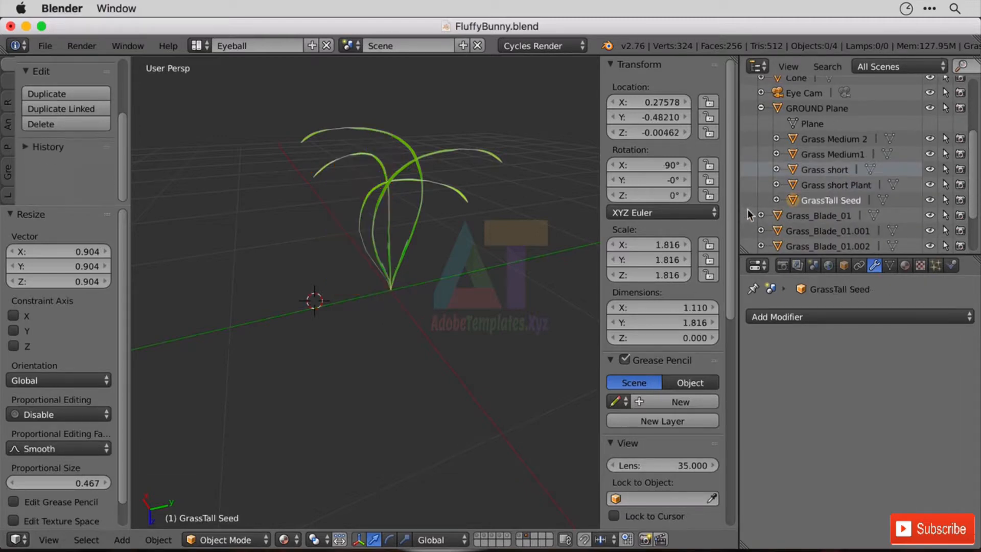
key(shift)
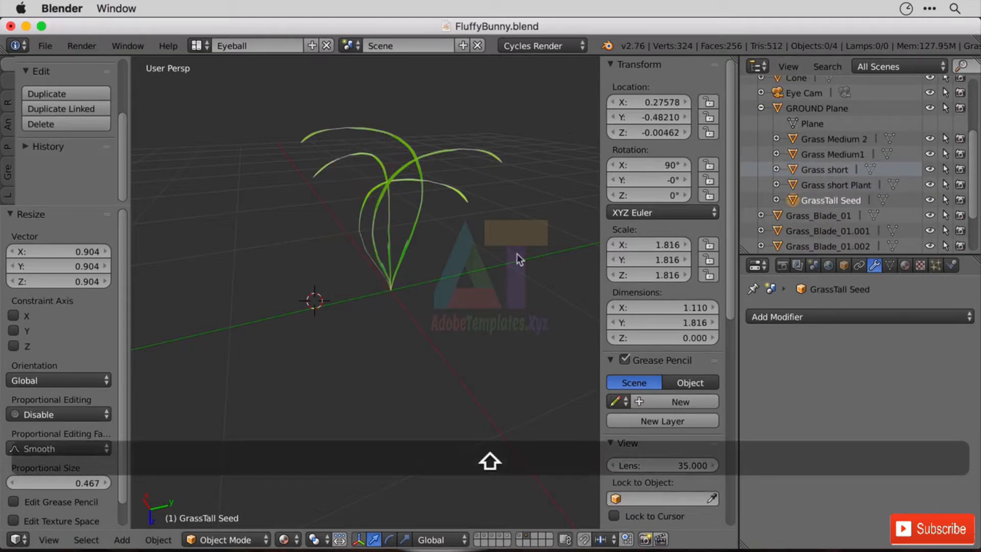
key(shift+d)
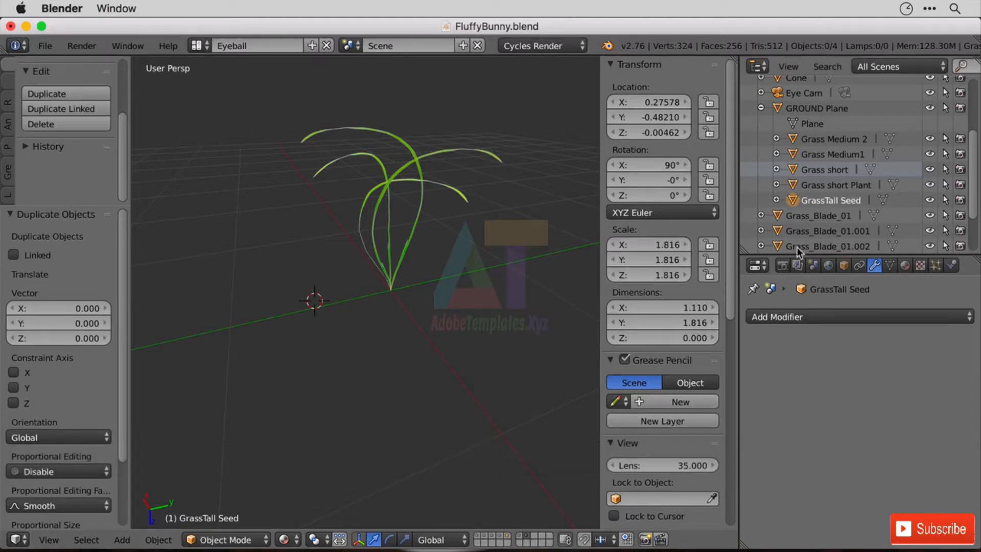
Switch the viewport to layer 5, which holds the GrassTall Seed plane.
click(520, 540)
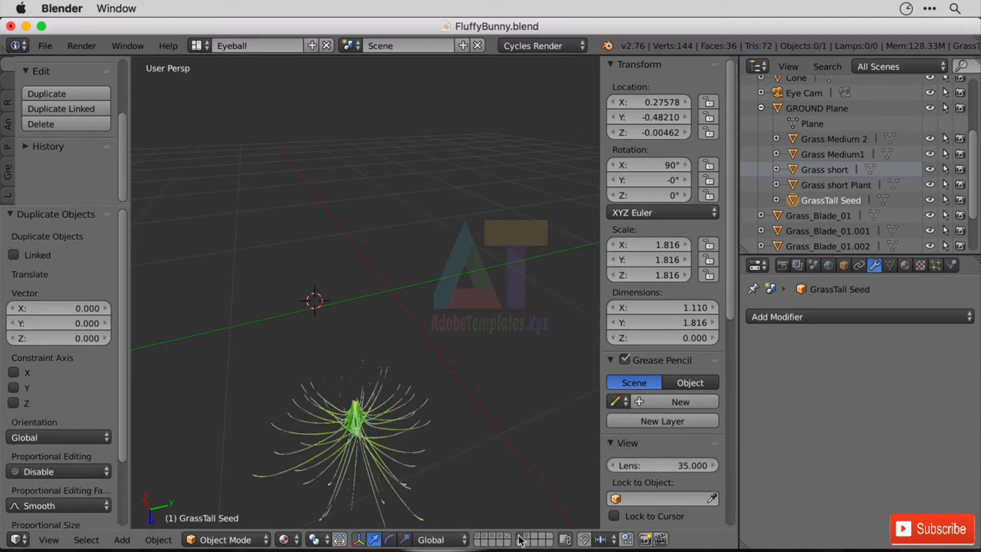
click(519, 540)
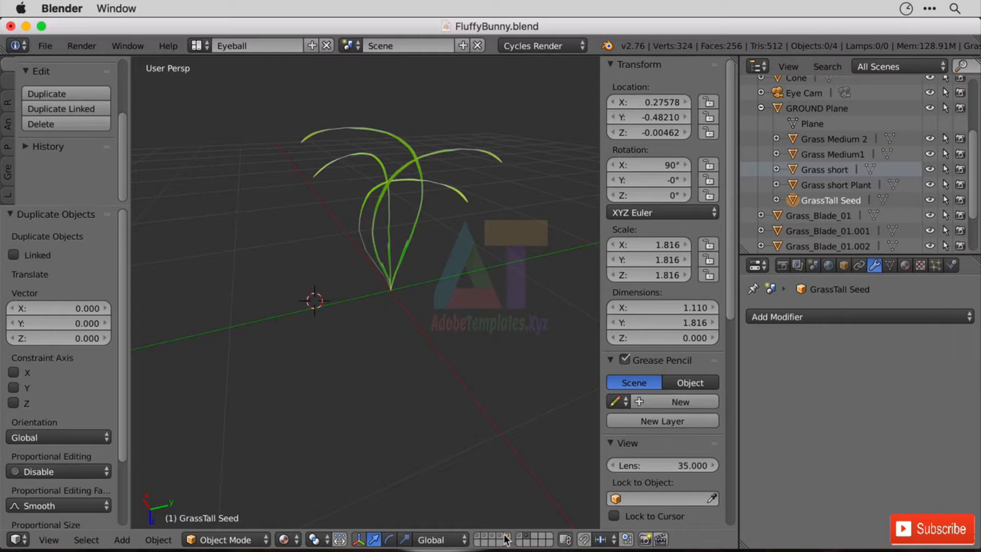
click(501, 536)
click(506, 535)
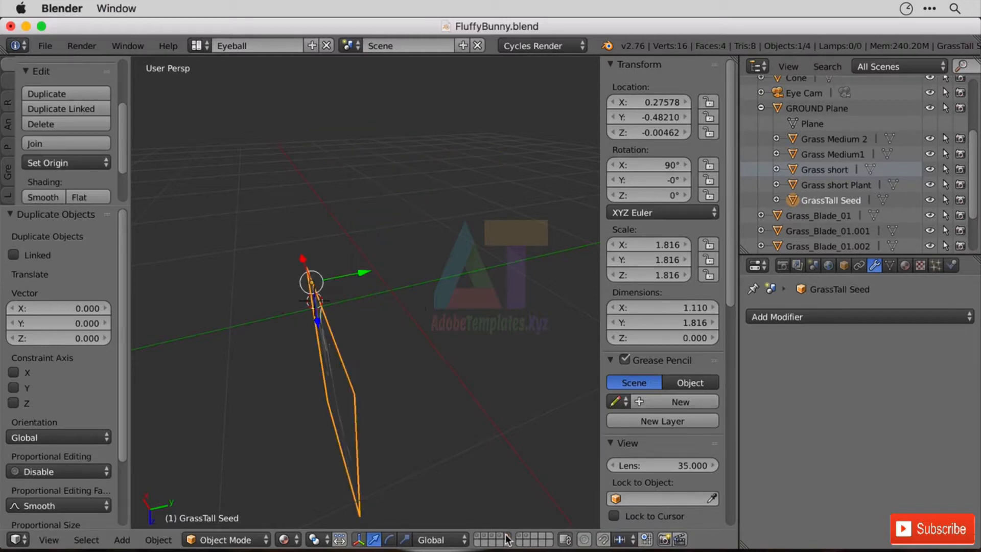
Duplicate the GrassTall Seed plane and place the copy offset by about -0.476 in X, 0.033 in Y and -0.074 in Z.
middle_drag(492, 393, 400, 345)
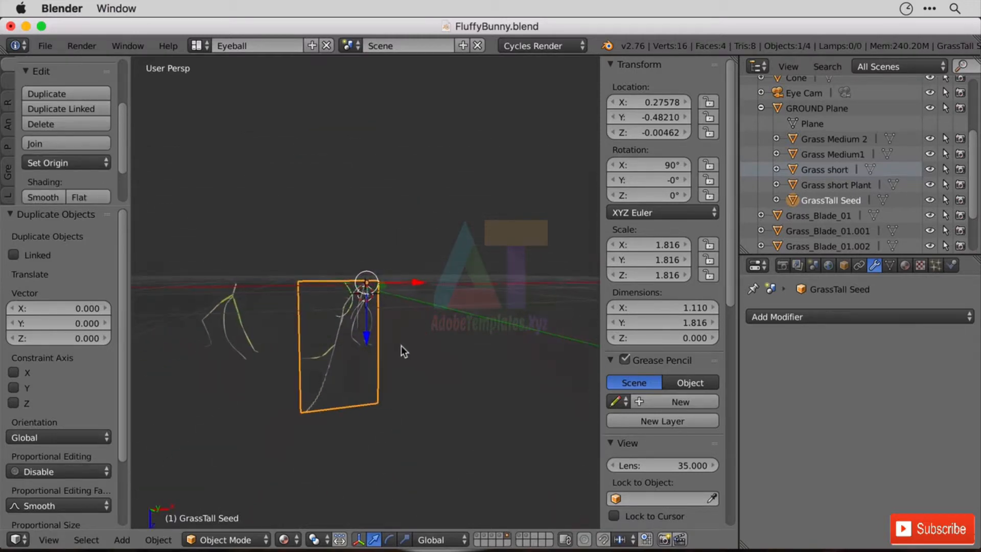
middle_drag(472, 372, 141, 224)
middle_drag(317, 278, 366, 272)
key(shift+d)
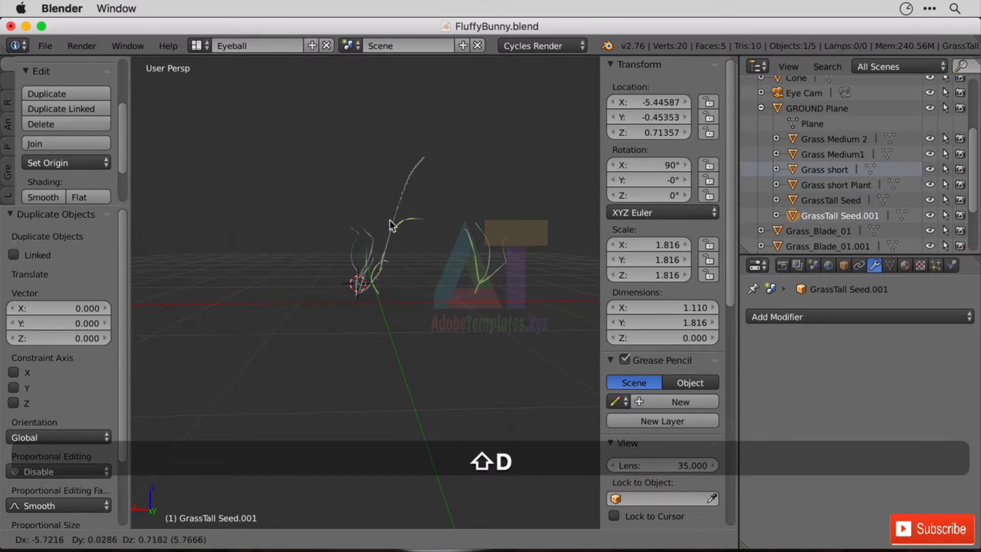
click(470, 292)
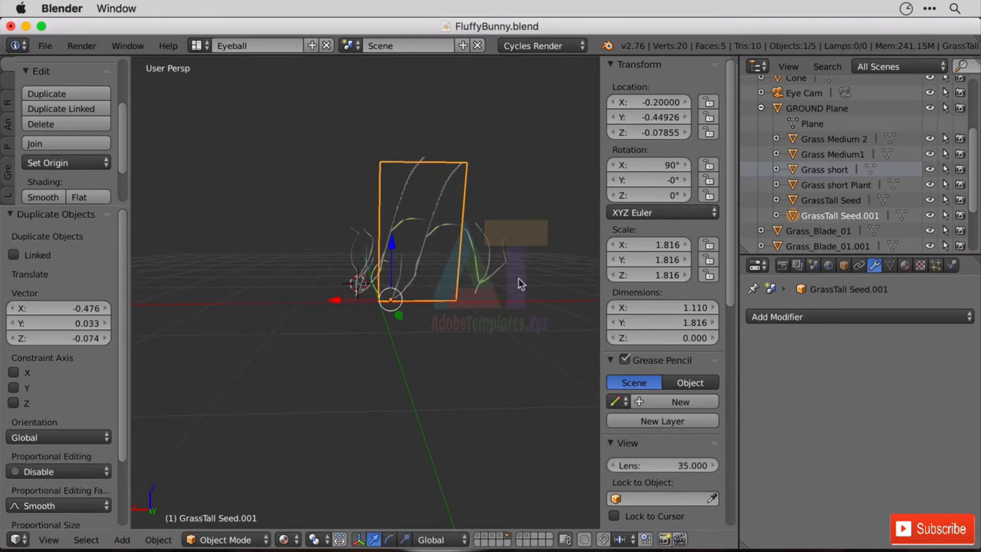
Move the GrassTall Seed copy to layer 6 and display that layer.
key(m)
click(700, 299)
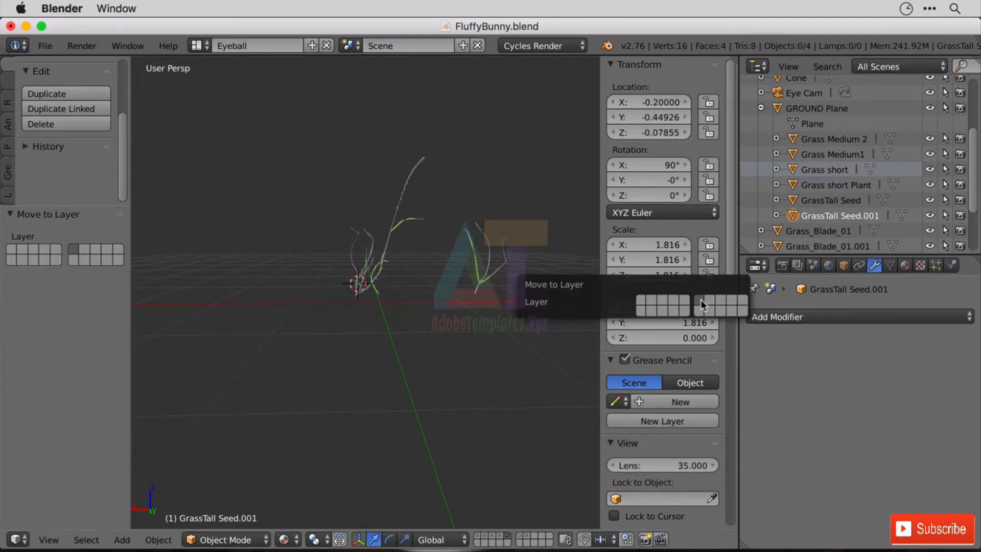
shift+click(523, 538)
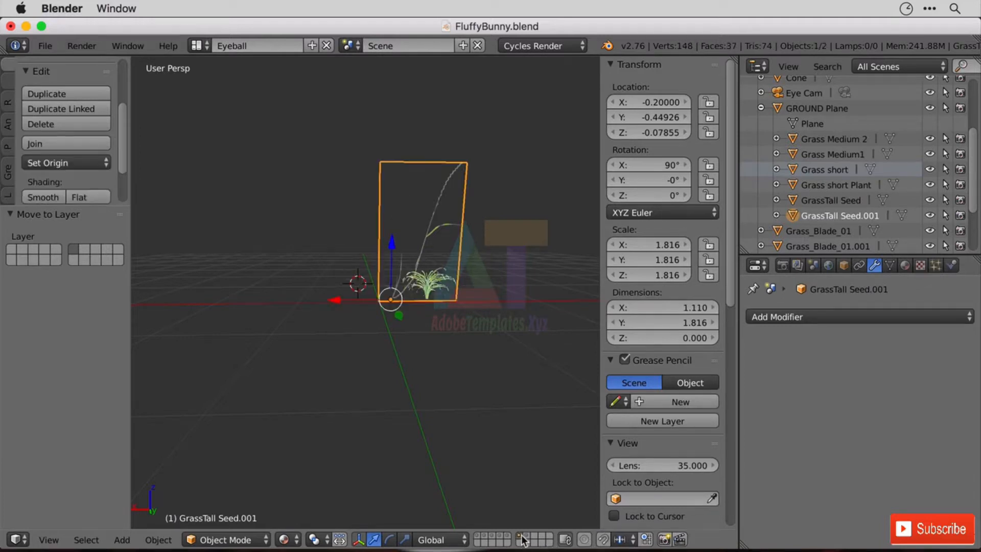
click(528, 539)
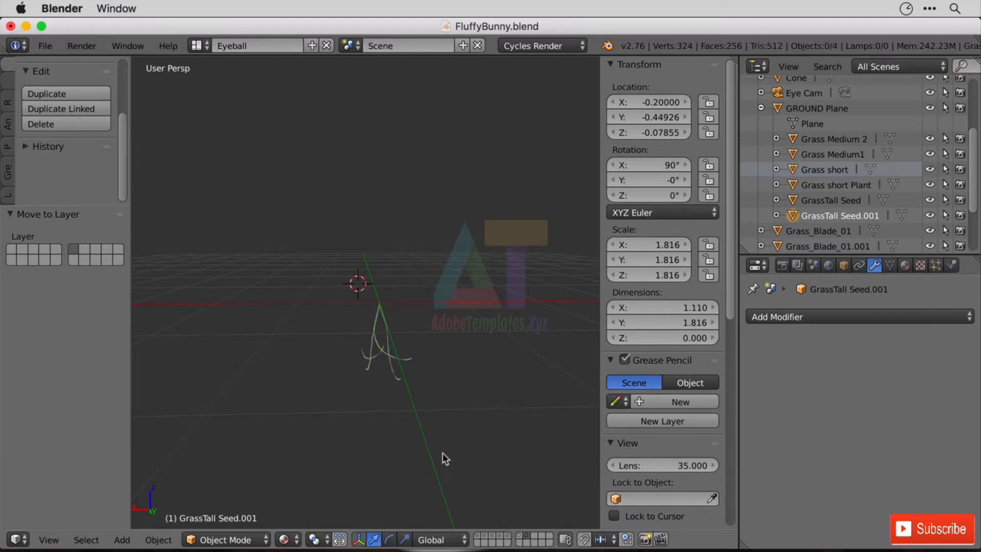
click(519, 538)
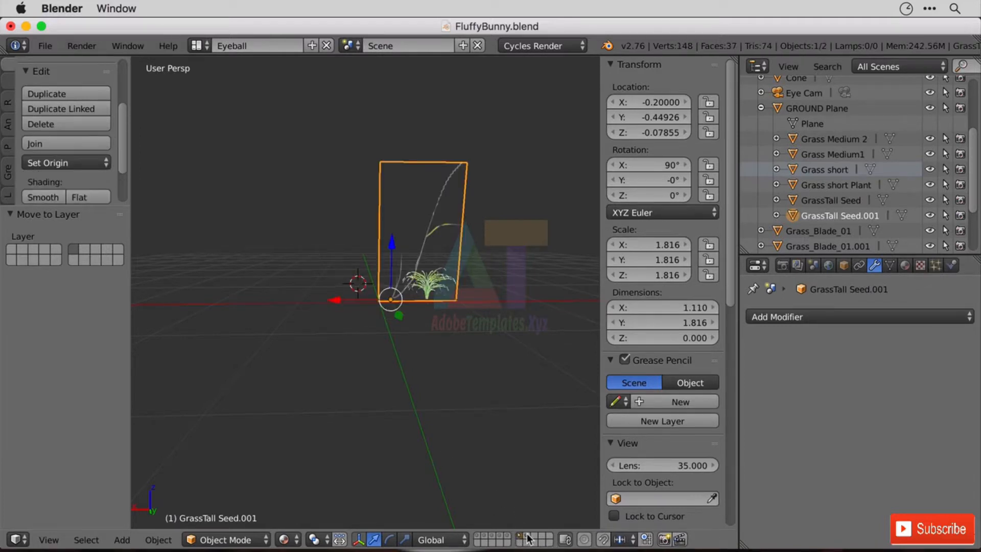
Move the GrassTall Seed copy to layer 7 with the grass blades and display that layer.
click(527, 538)
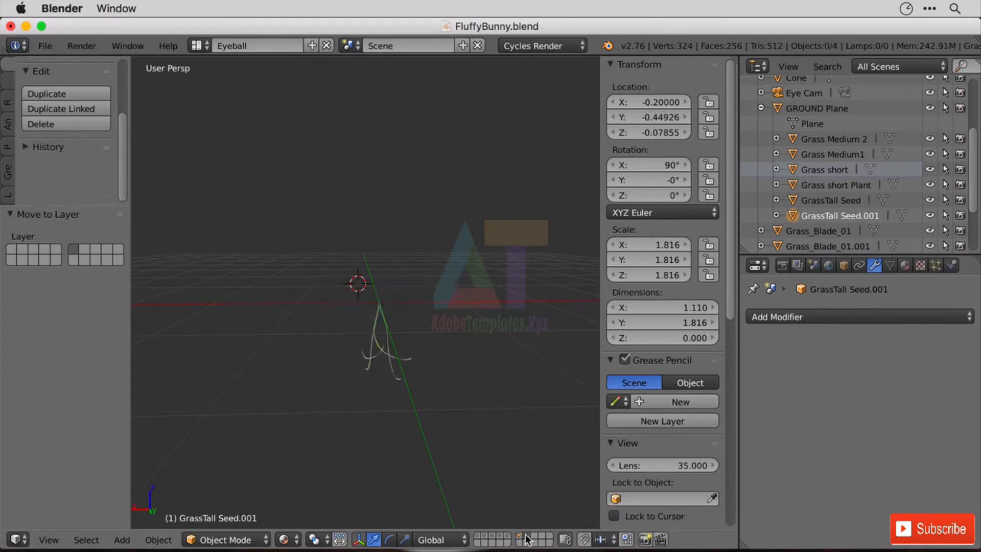
click(521, 539)
key(m)
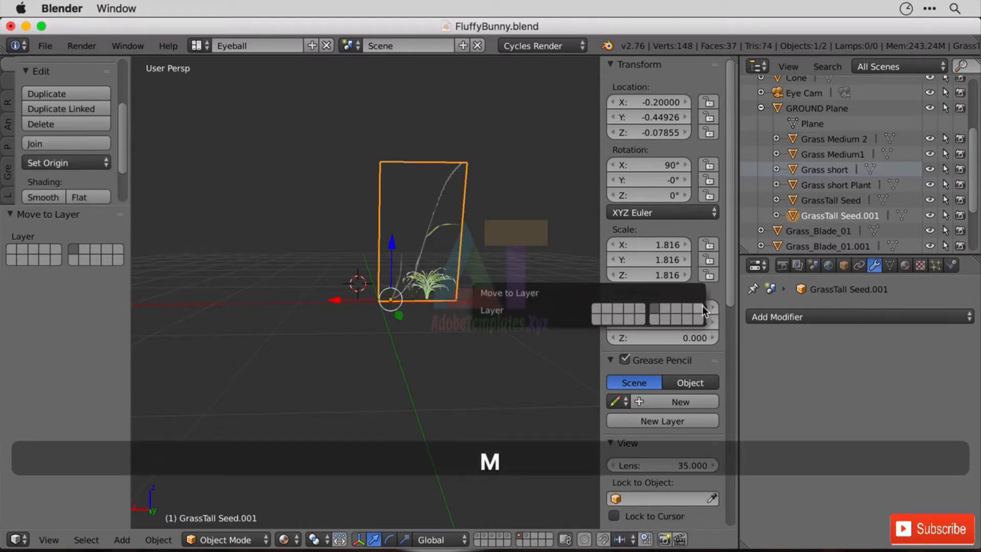
click(664, 307)
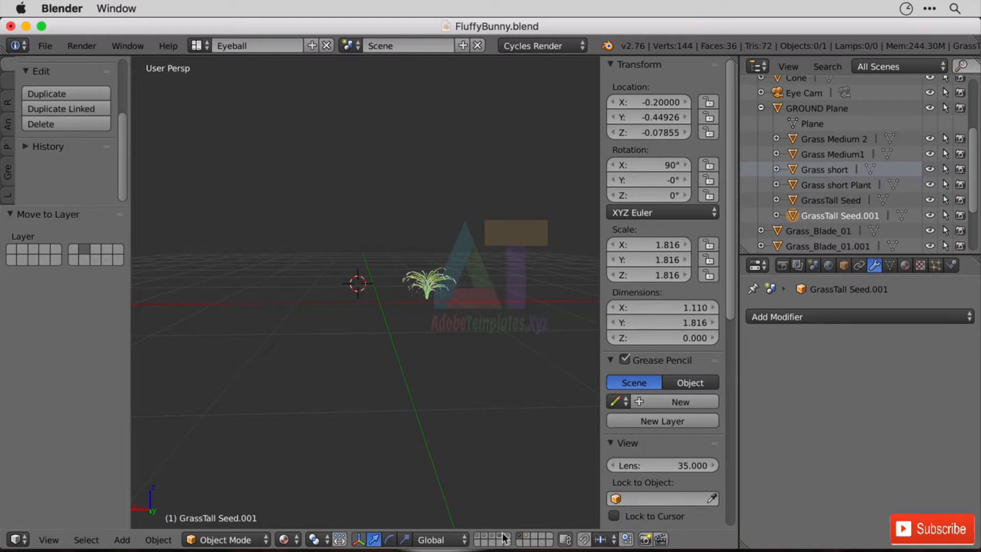
click(529, 538)
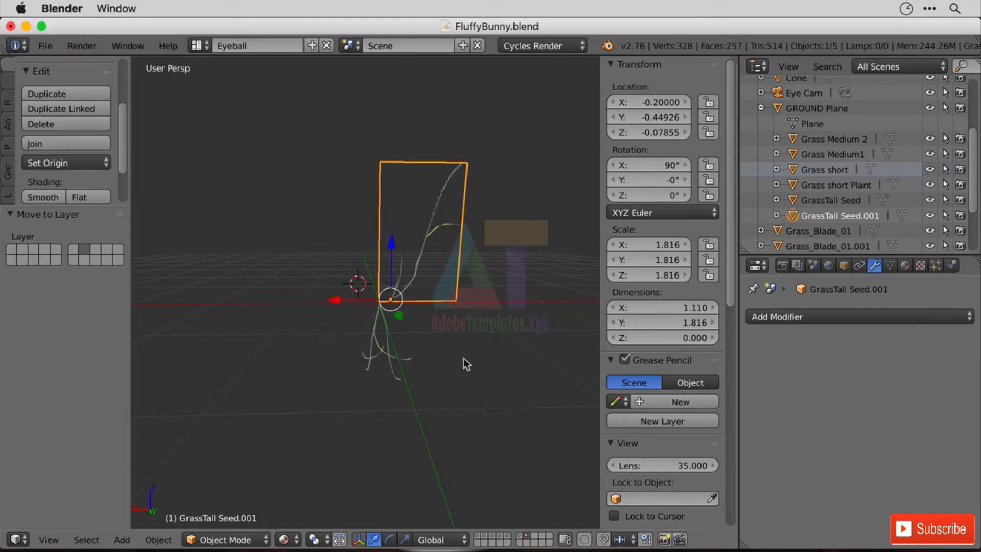
Unparent GrassTall Seed.001 from the GROUND Plane so it sits at the top level of the outliner.
right_click(386, 332)
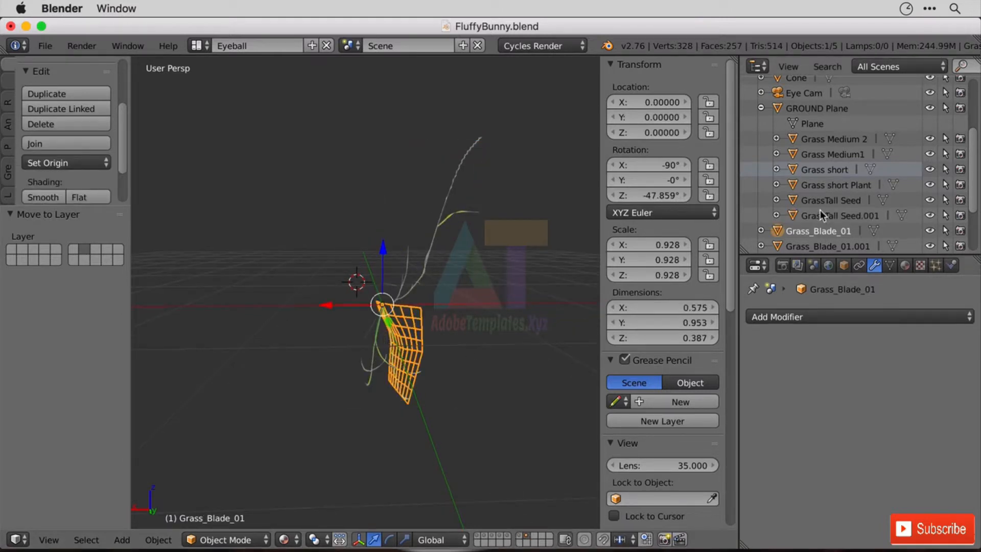
scroll(826, 210, down, 5)
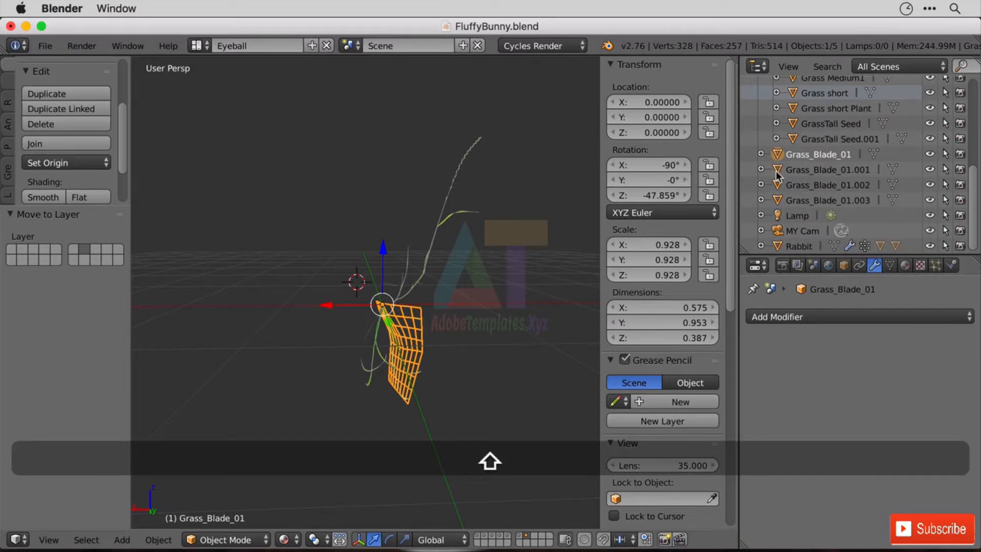
shift+click(786, 170)
click(817, 139)
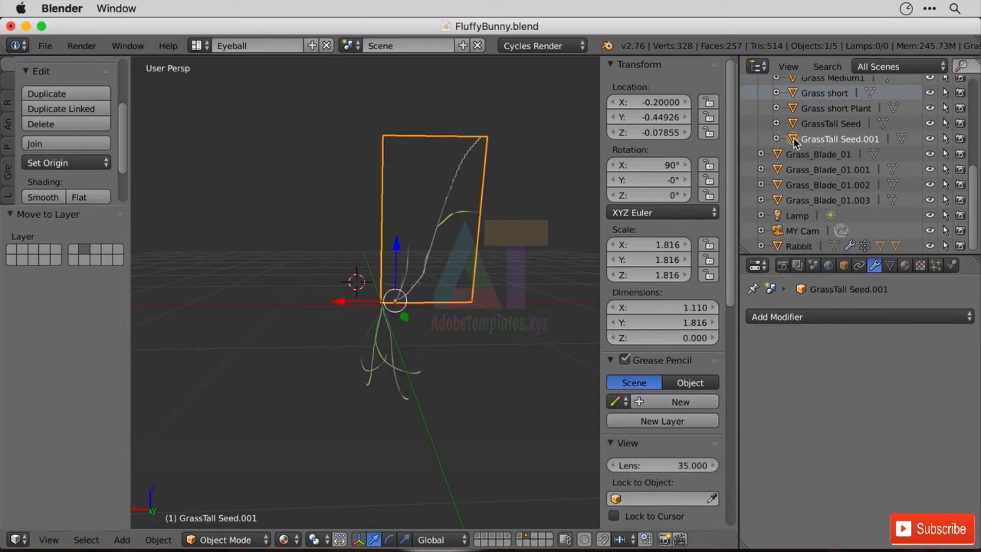
drag(817, 139, 746, 136)
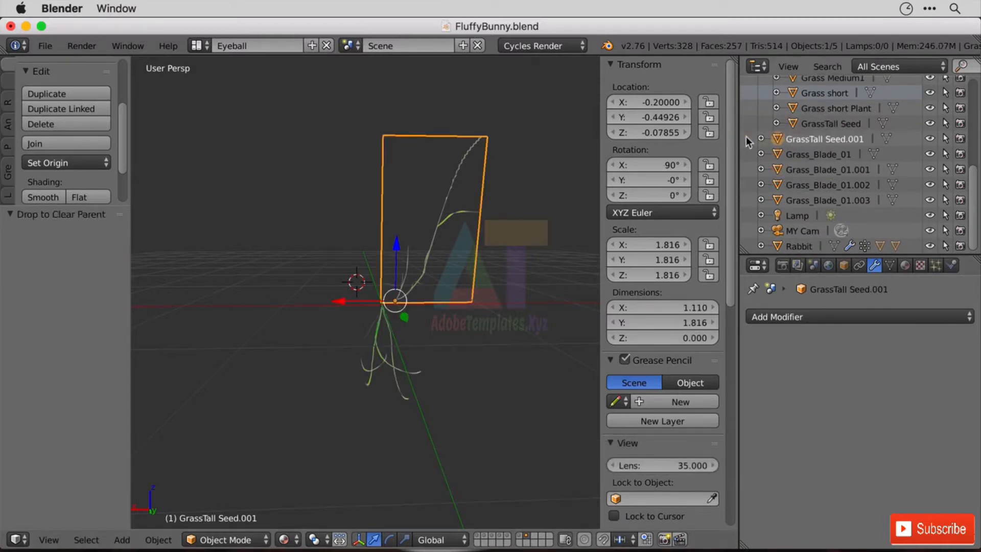
Select Grass_Blade_01, .001, .002 and .003 and rotate them 180° about the global Y axis so they point upward.
click(780, 154)
shift+click(782, 170)
shift+click(782, 185)
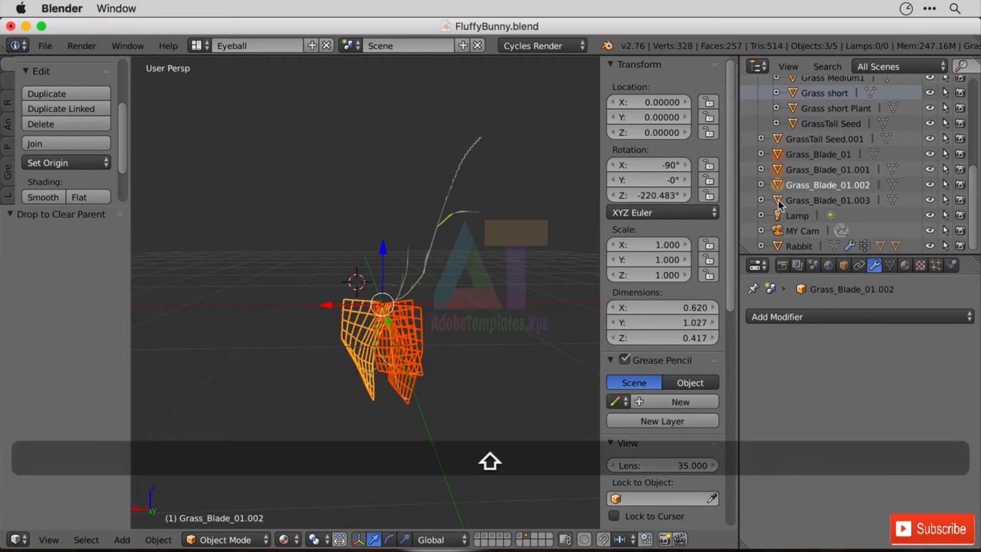
shift+click(780, 200)
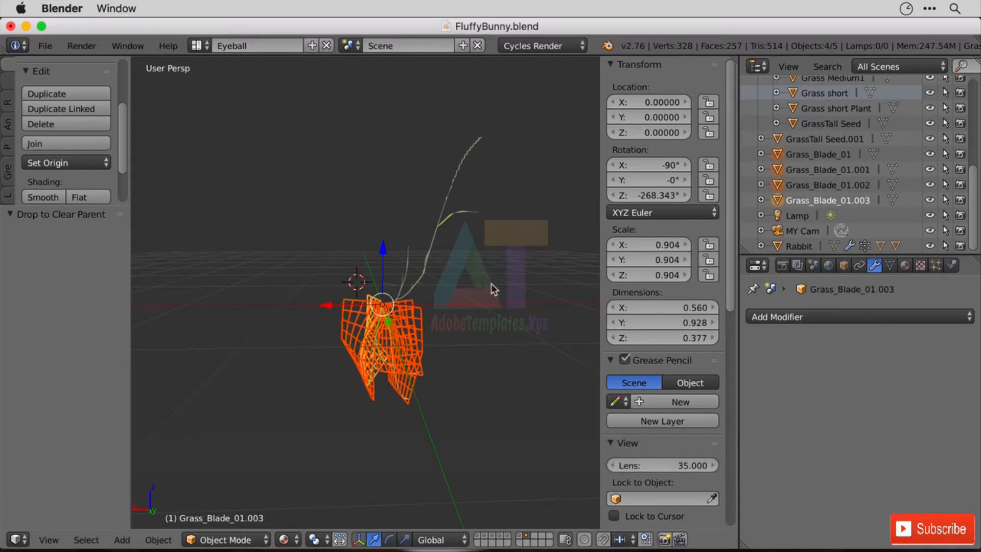
key(r)
text(y)
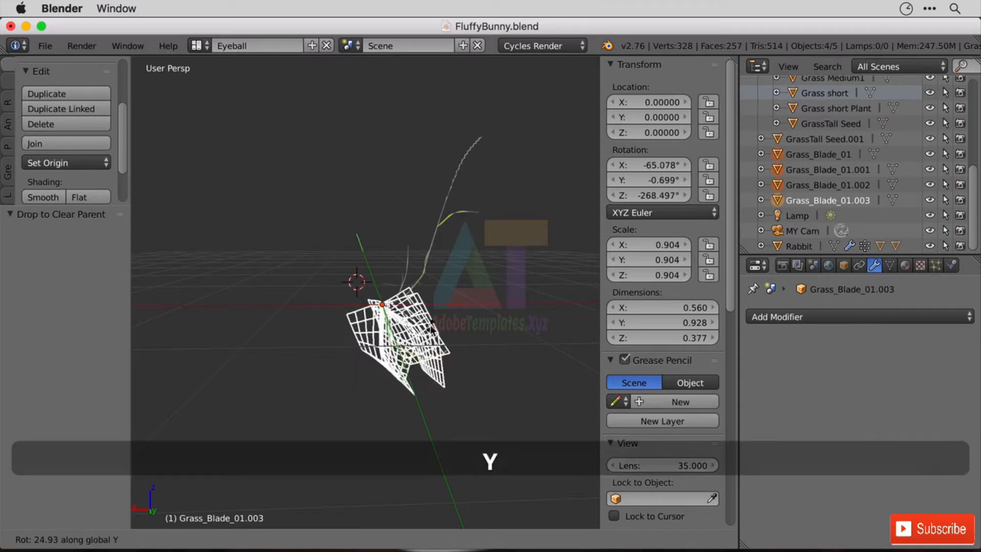
text(80)
key(Return)
scroll(483, 176, up, 4)
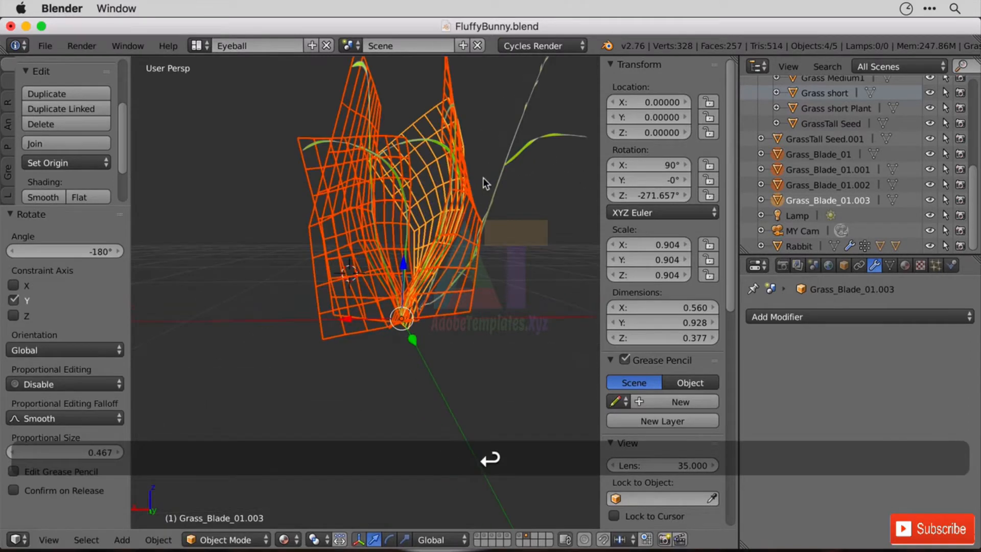
Rotate the GrassTall Seed.001 plane by about -30.8° in the current view so the stalk leans over the blades.
right_click(501, 165)
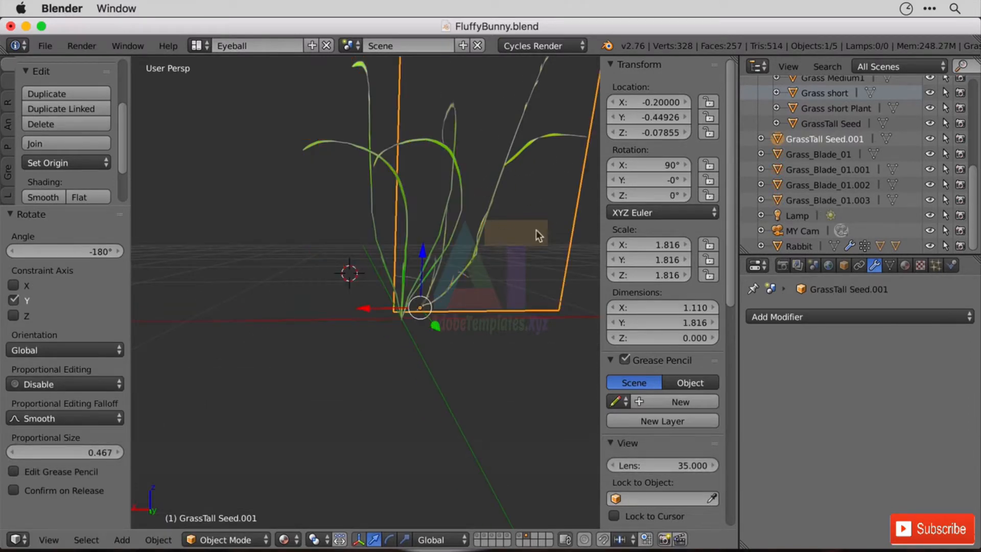
key(r)
click(464, 219)
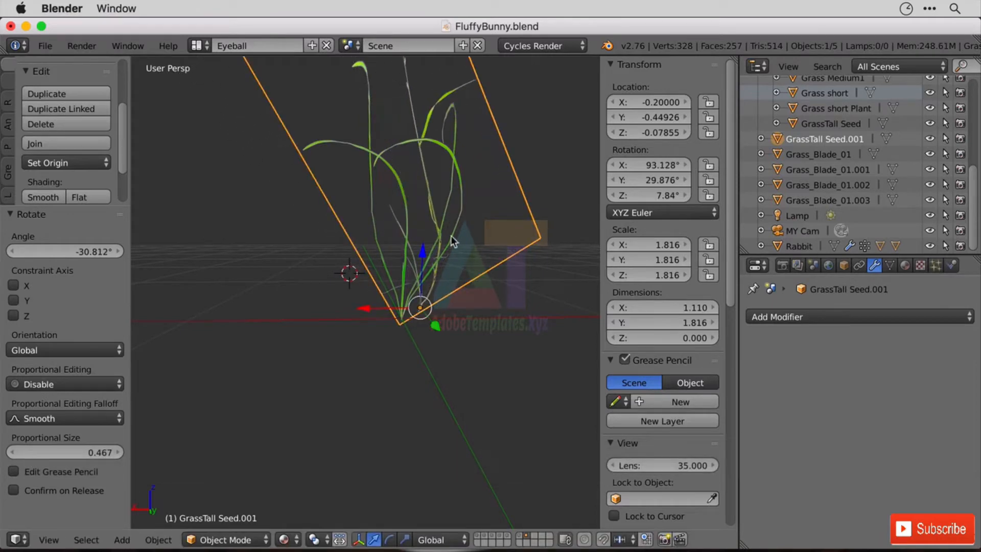
Set the GrassTall Seed.001 location to 0 in X, Y and Z.
click(661, 113)
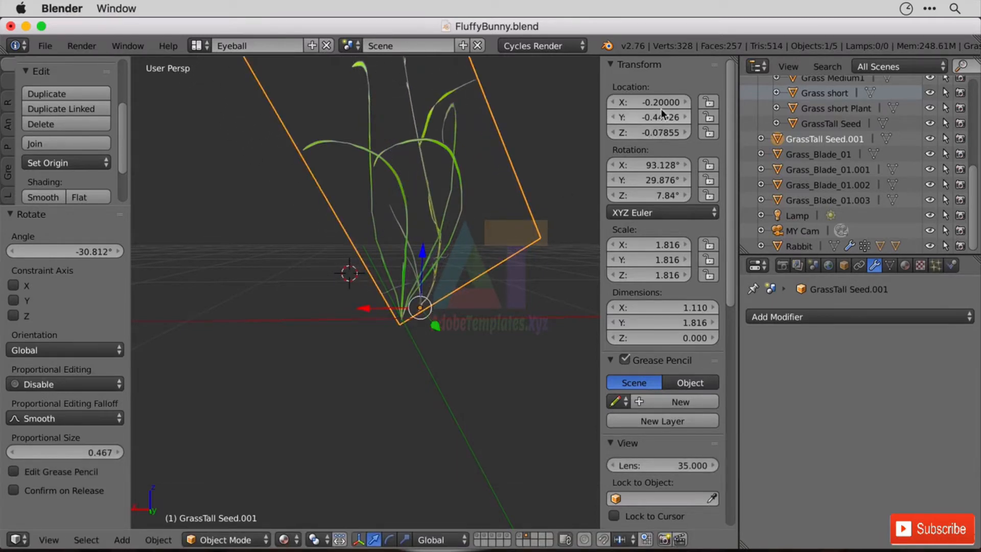
text(0)
key(Return)
click(661, 106)
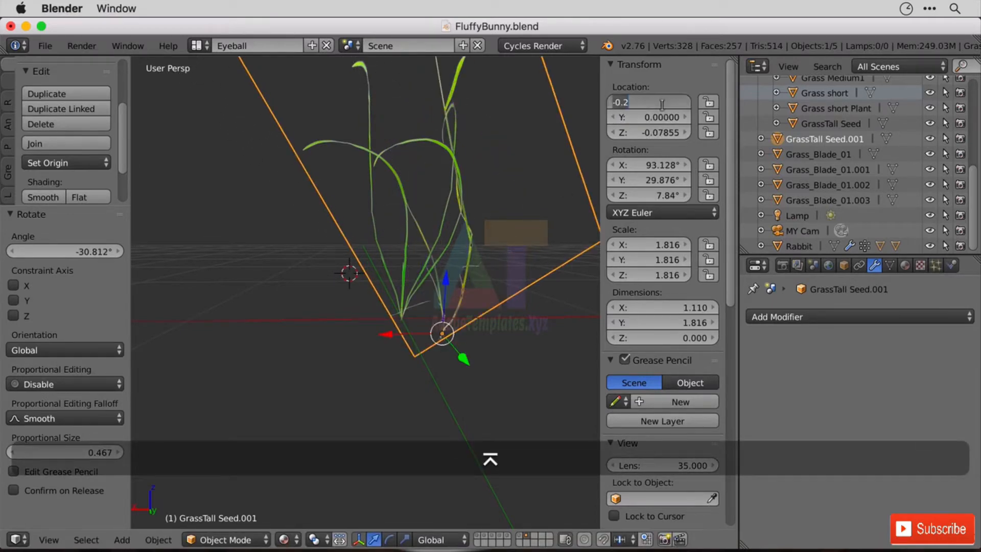
text(0)
key(Return)
click(667, 131)
text(00000)
key(Return)
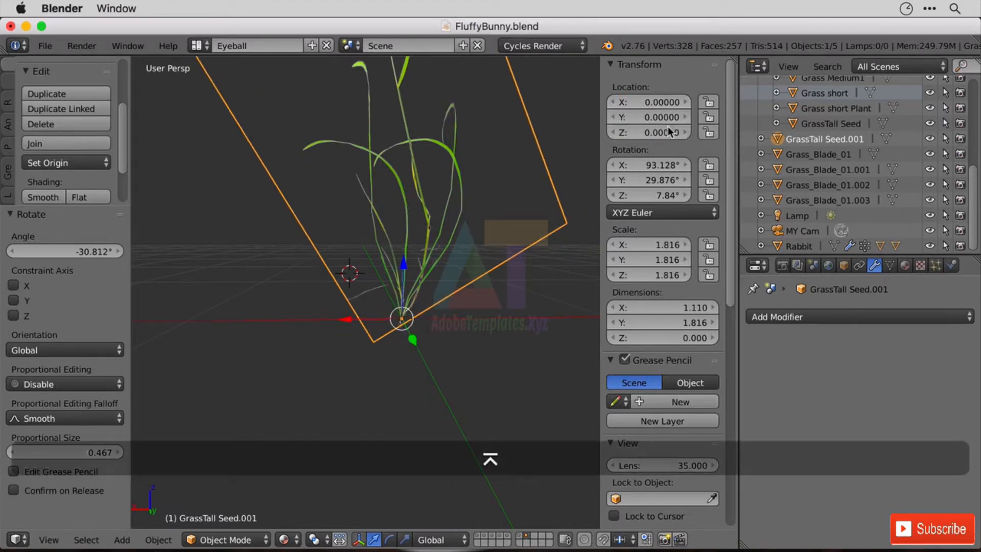
Display the viewport in Rendered shading and examine the grass plant from different angles.
middle_drag(503, 153, 457, 229)
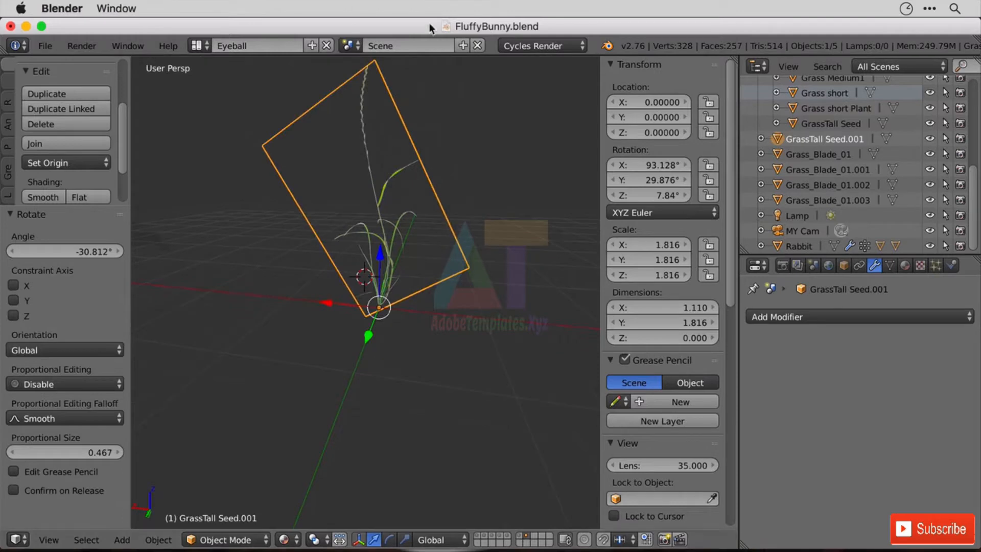
click(284, 539)
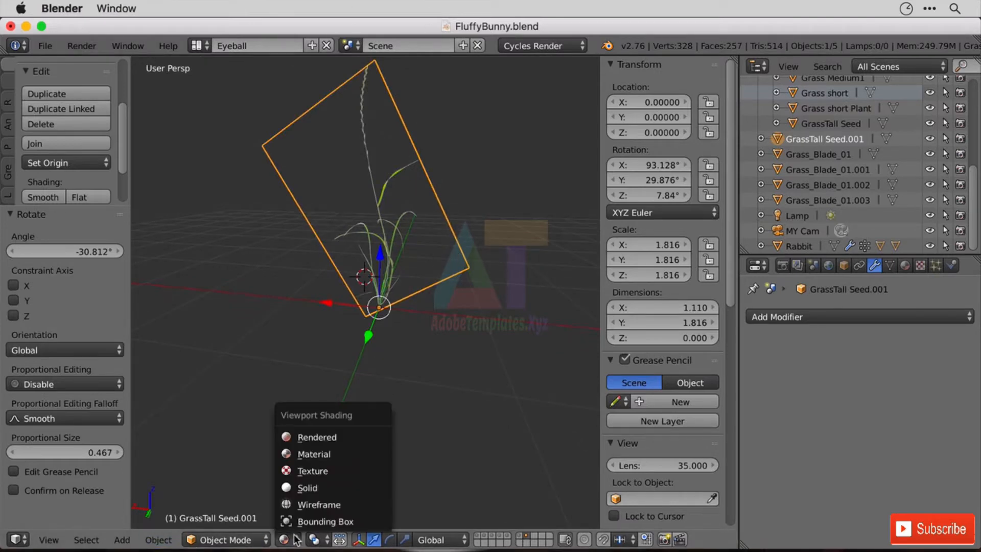
click(307, 436)
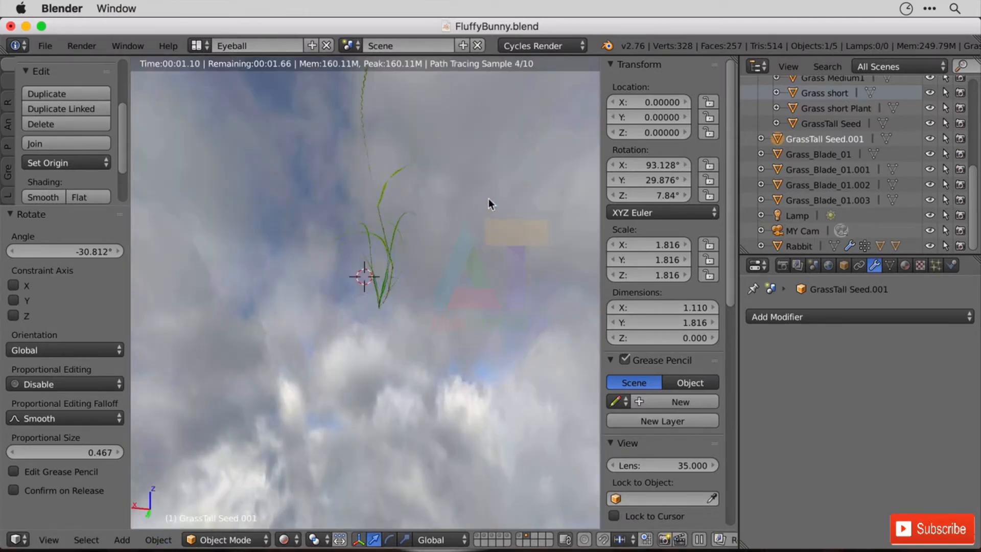
scroll(429, 308, up, 4)
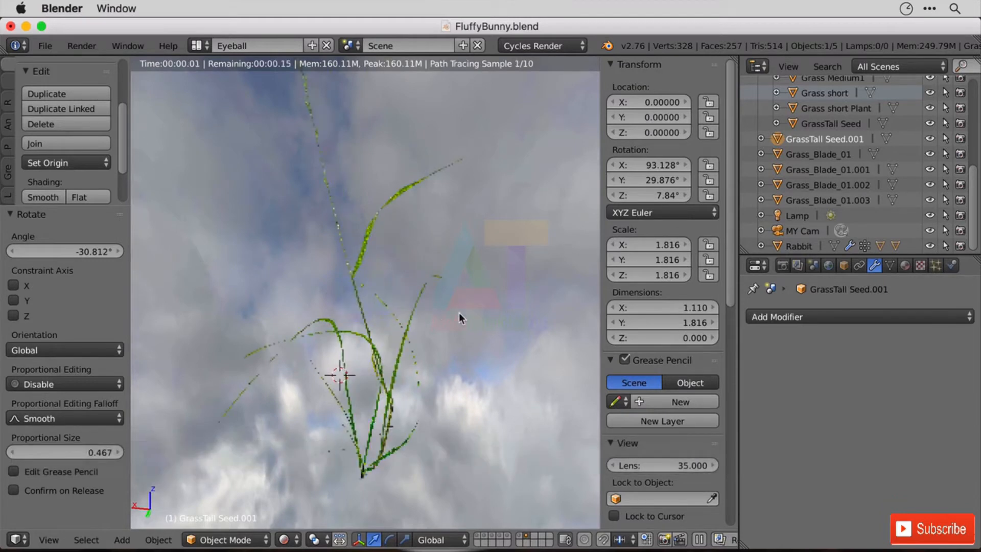
scroll(458, 312, down, 1)
middle_drag(470, 312, 452, 303)
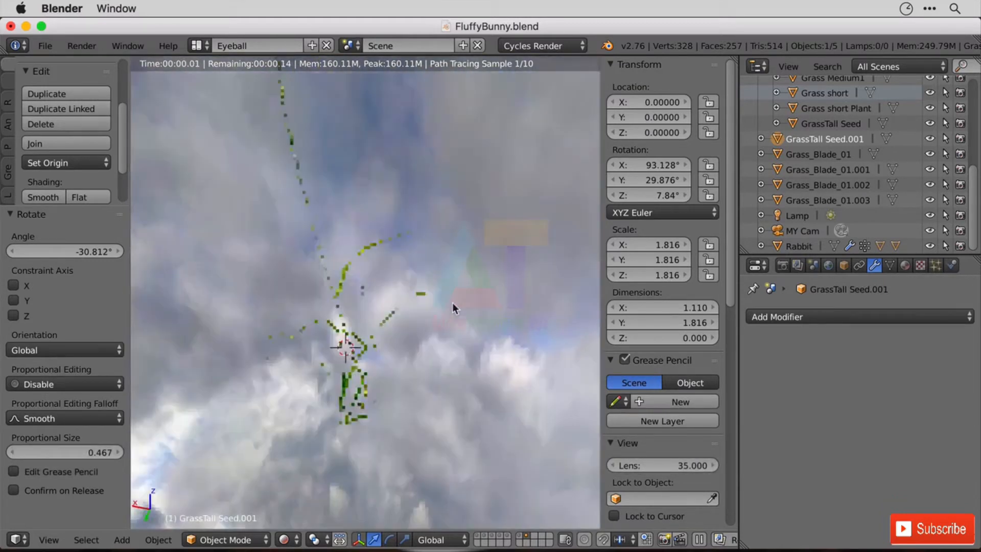
Add the four grass blades to the seed stalk selection and return the viewport to Material shading.
shift+click(776, 153)
shift+click(777, 169)
shift+click(778, 184)
shift+click(777, 200)
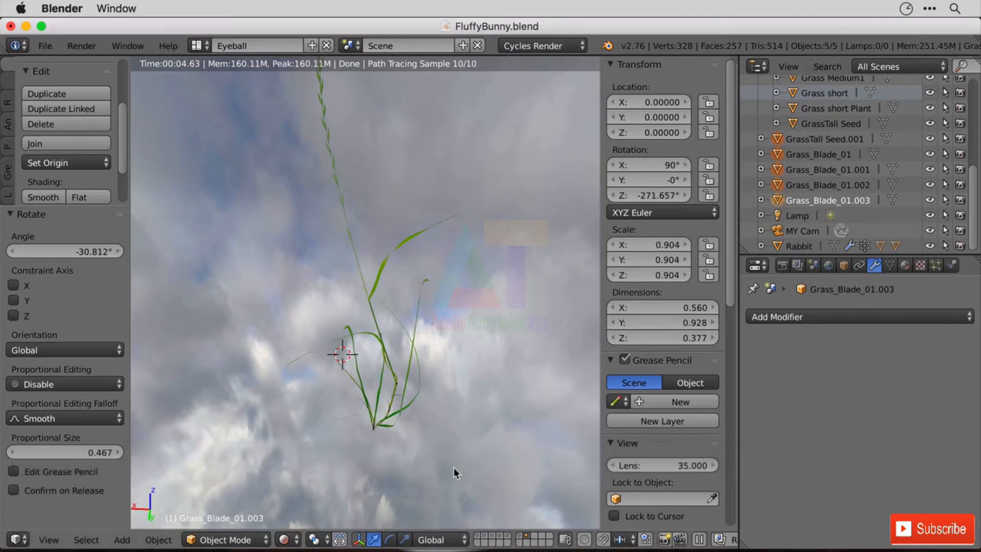
click(284, 532)
click(320, 456)
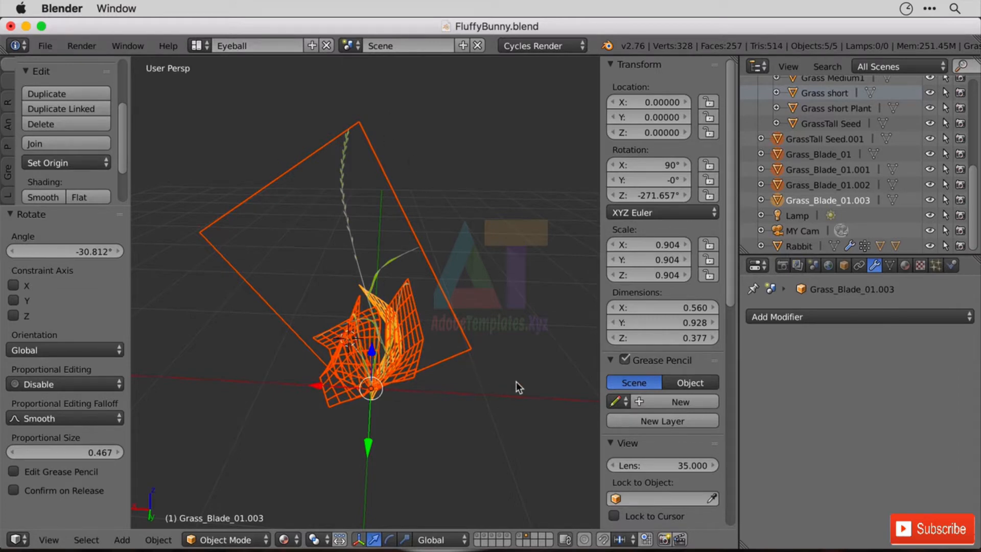
Turn off Outline Selected in the viewport's Display settings.
middle_drag(516, 381, 531, 327)
drag(729, 78, 762, 346)
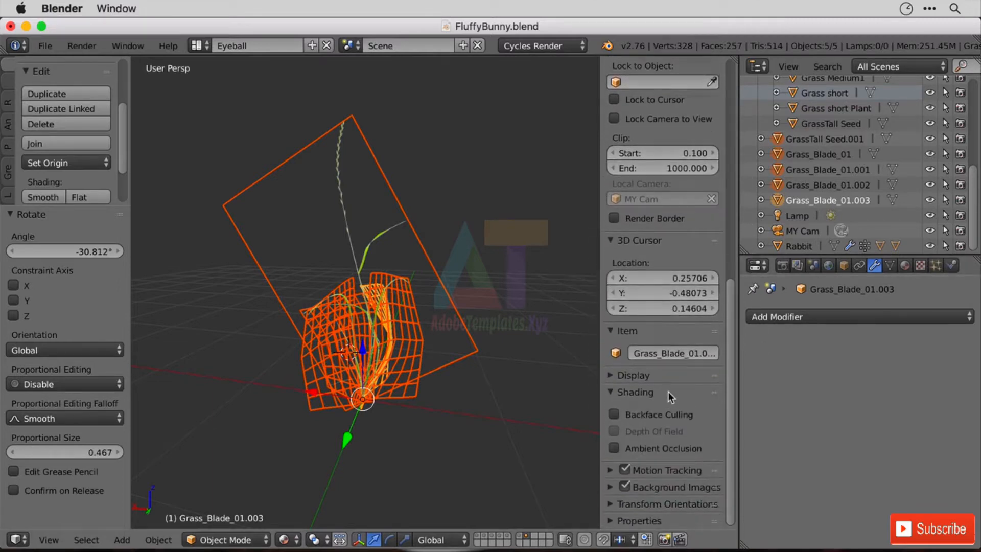
click(609, 377)
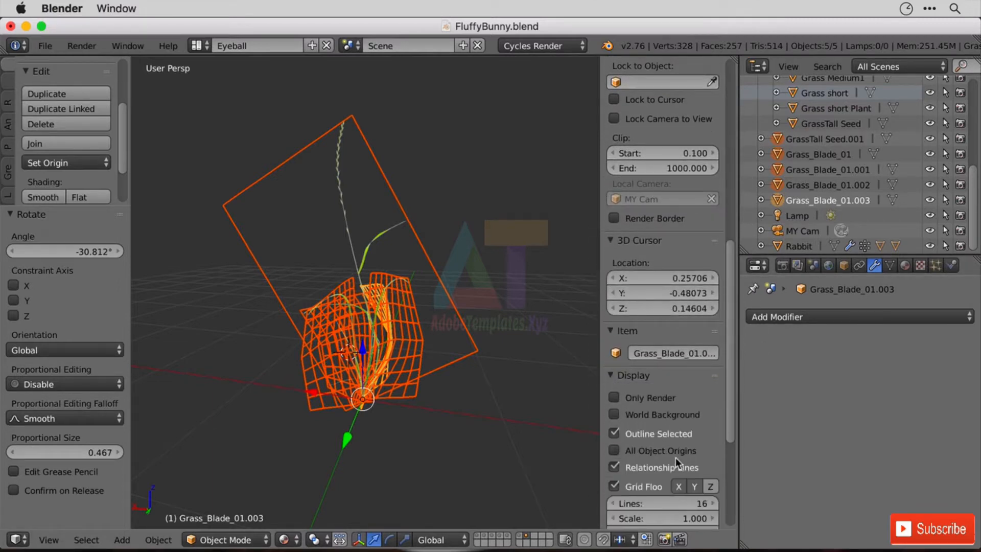
click(662, 429)
click(662, 427)
click(663, 427)
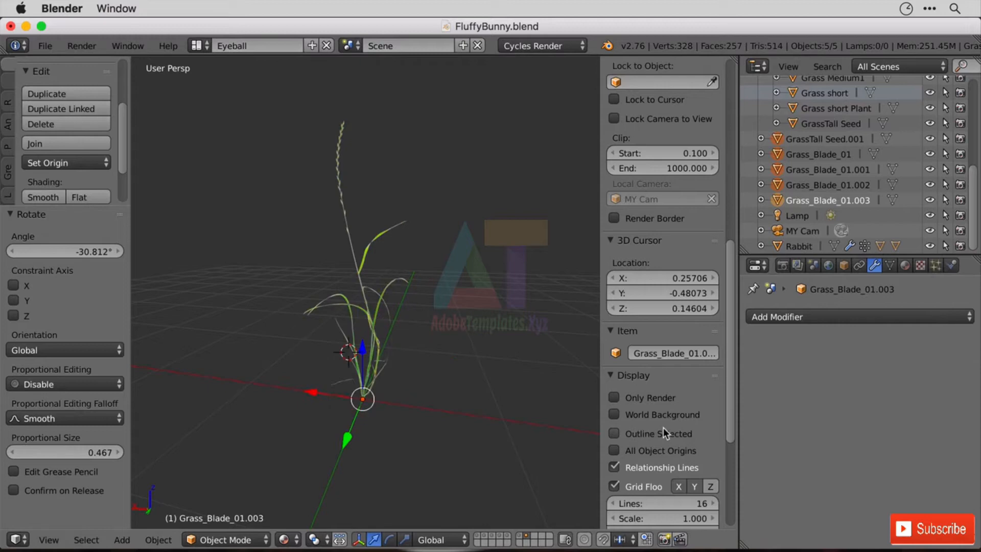
click(663, 428)
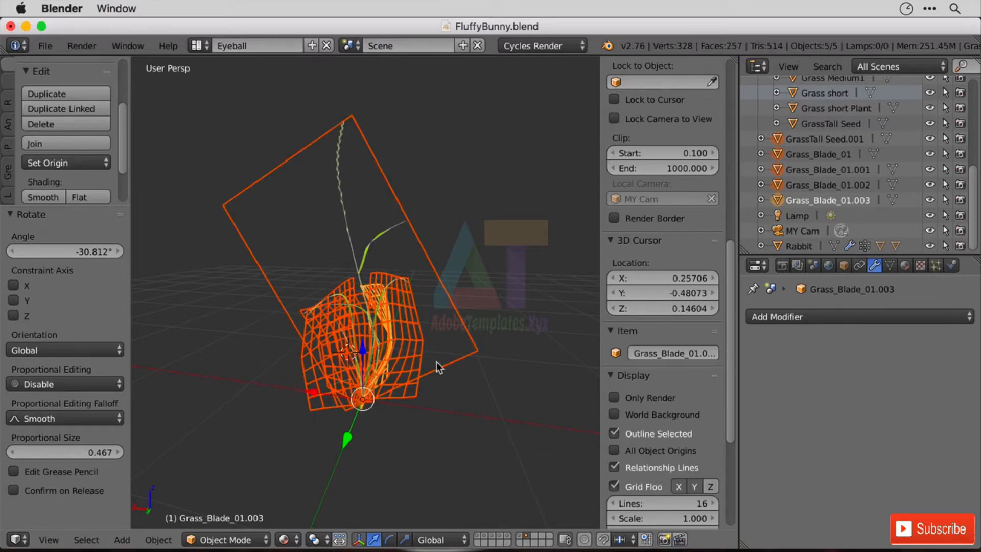
click(633, 432)
click(641, 434)
click(641, 434)
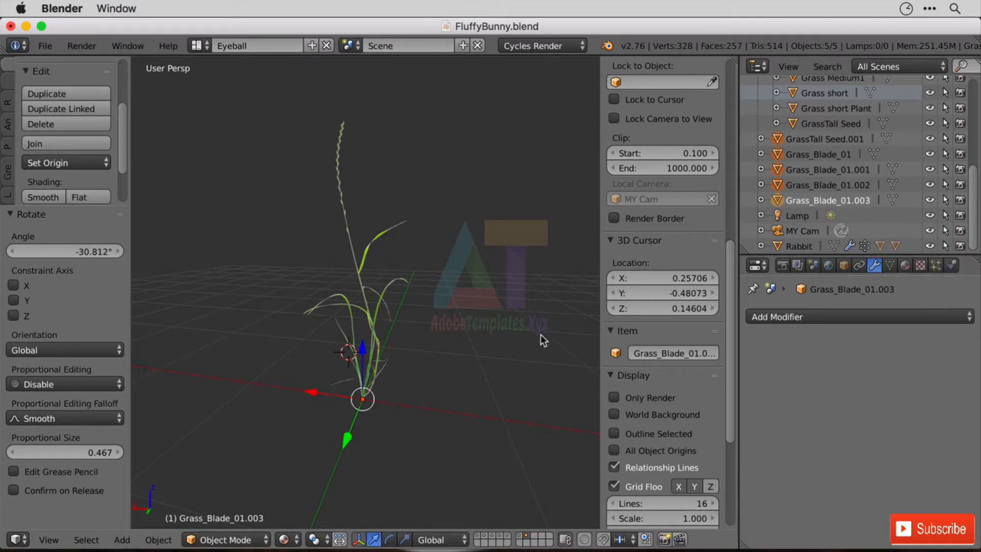
Duplicate the GrassTall Seed.001 stalk in place and rotate the copy 90° around the global Z axis.
middle_drag(541, 334, 349, 287)
right_click(333, 280)
right_click(333, 280)
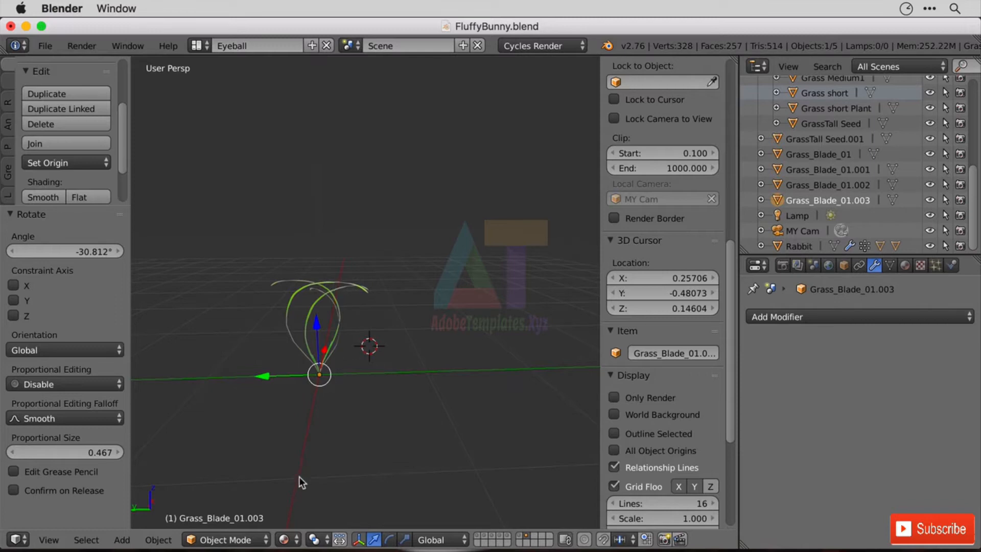
middle_drag(299, 476, 424, 340)
right_click(395, 292)
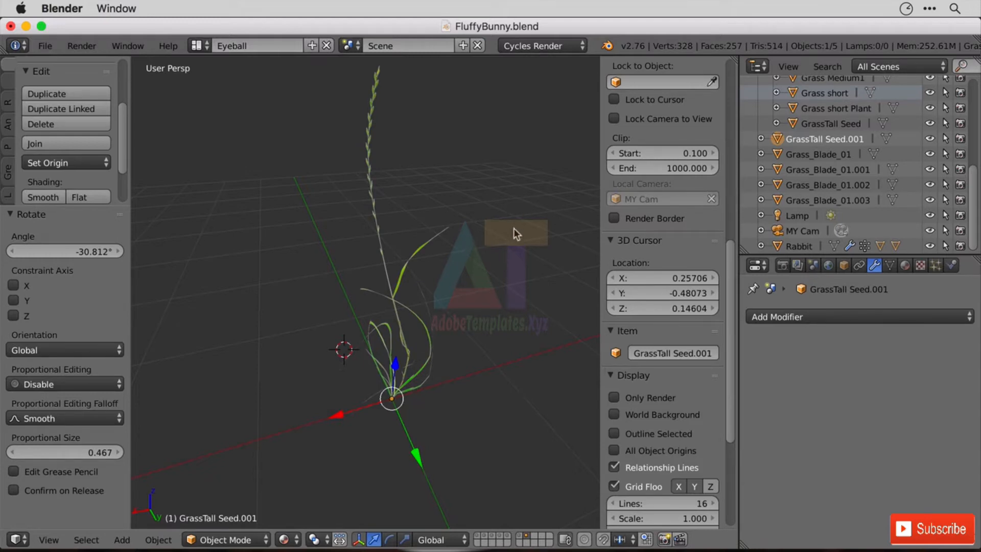
key(shift+d)
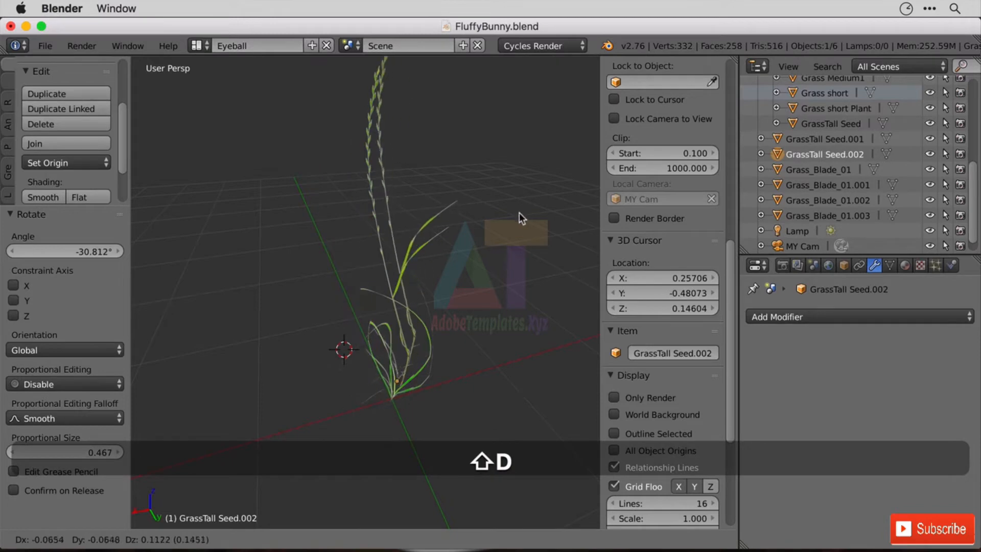
key(r)
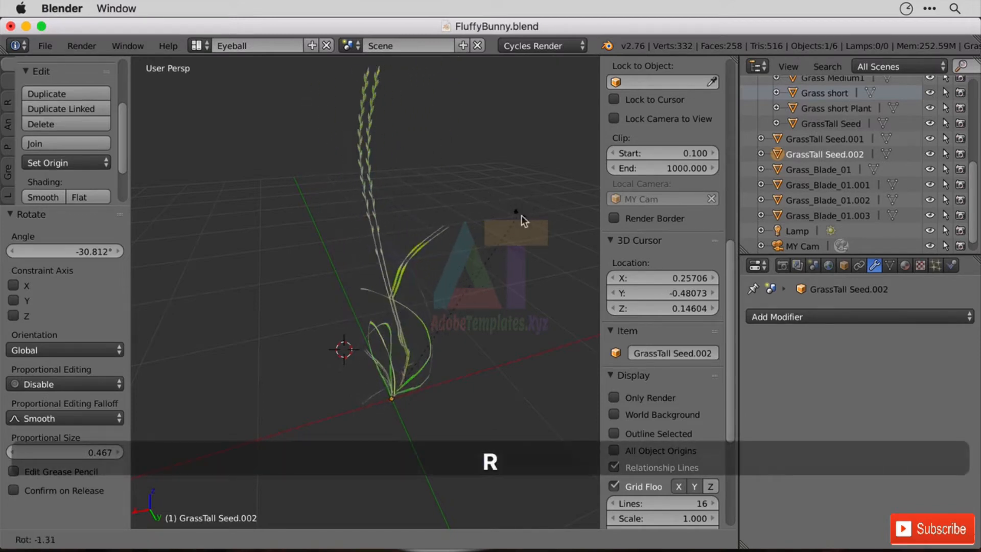
key(x)
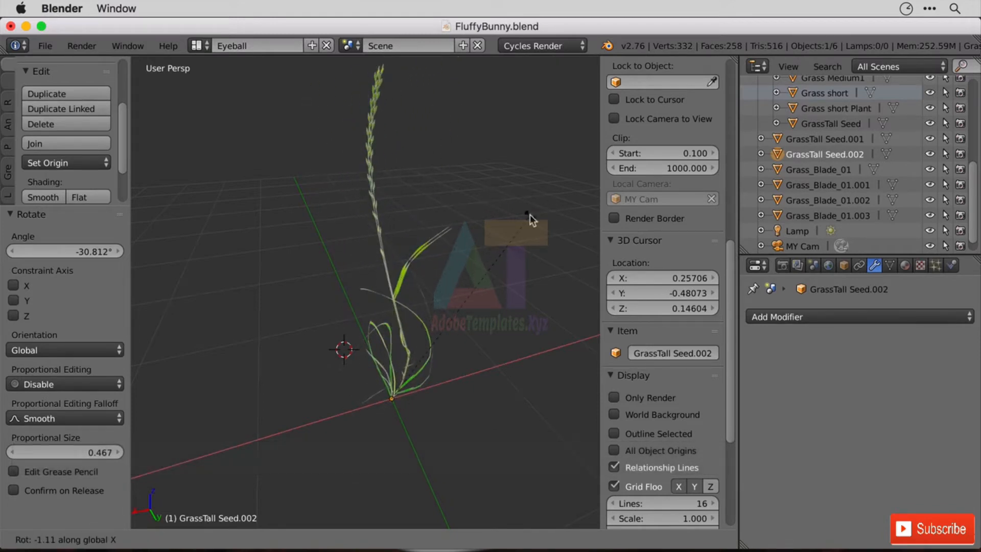
text(90)
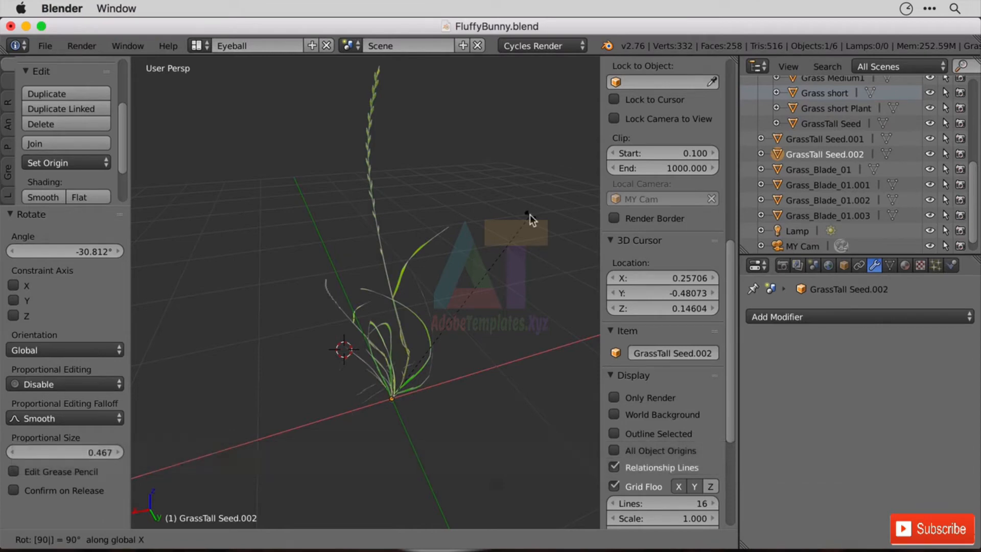
text(z)
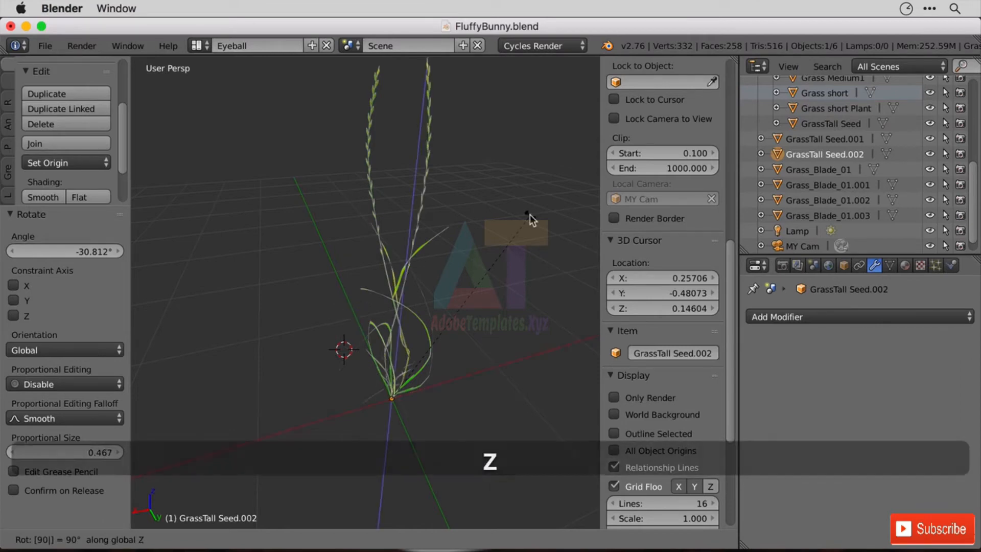
click(441, 320)
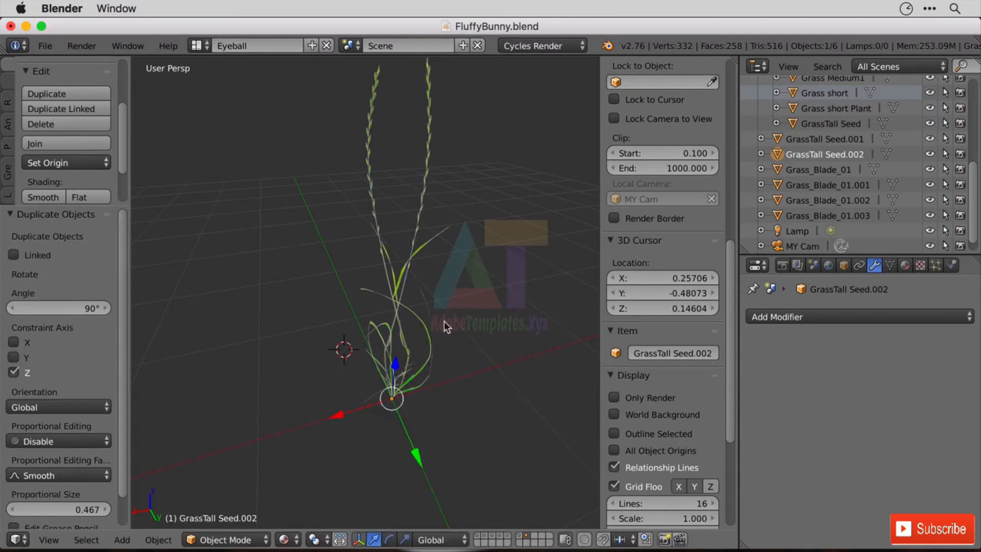
Make another duplicate of GrassTall Seed.001 in place and rotate it about -87° around the global Z axis.
middle_drag(444, 321, 461, 210)
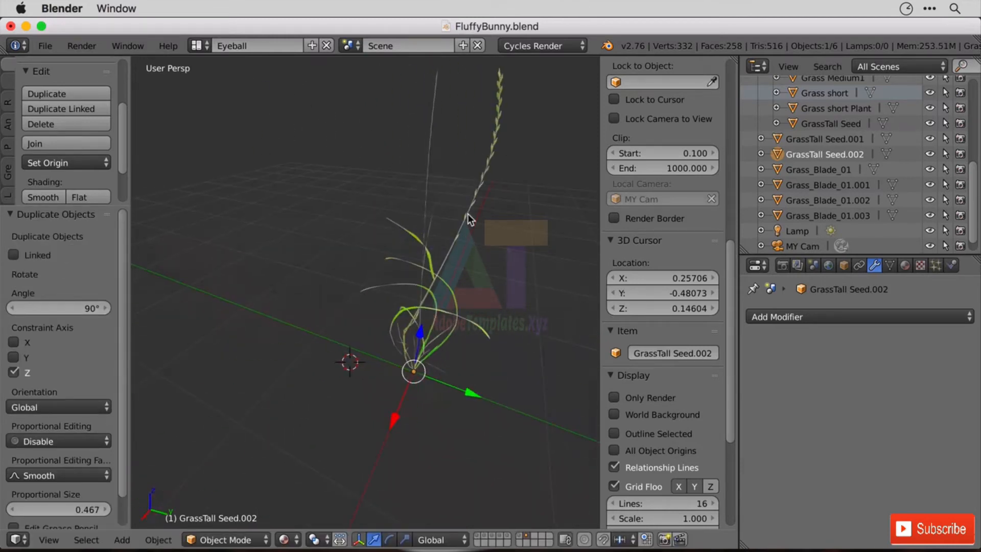
click(467, 214)
right_click(423, 193)
key(shift)
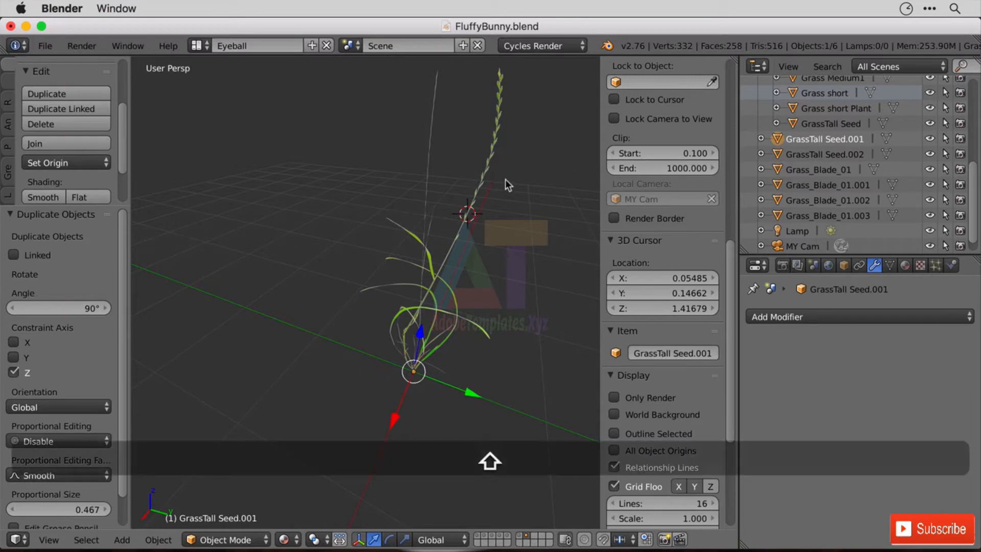
key(shift+d)
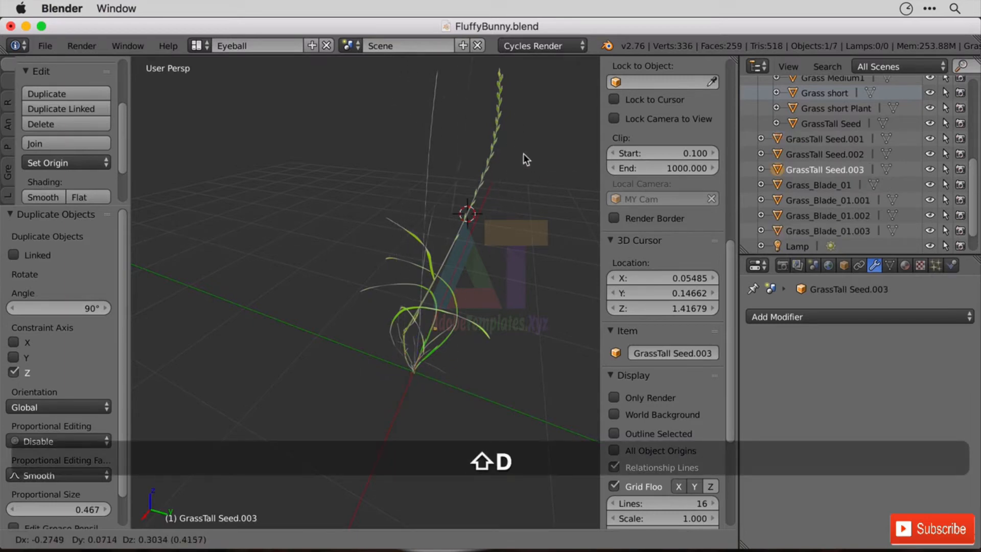
key(r)
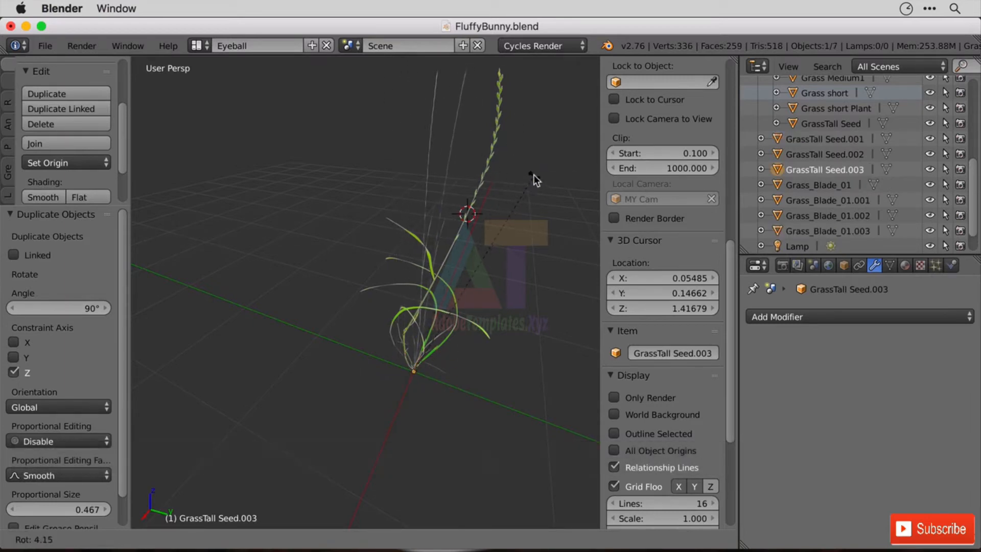
key(z)
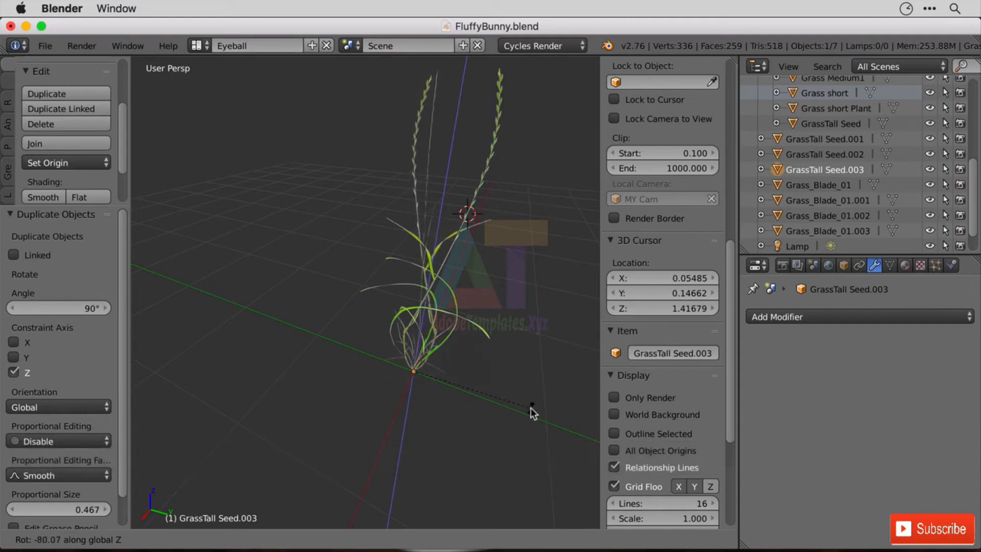
click(513, 416)
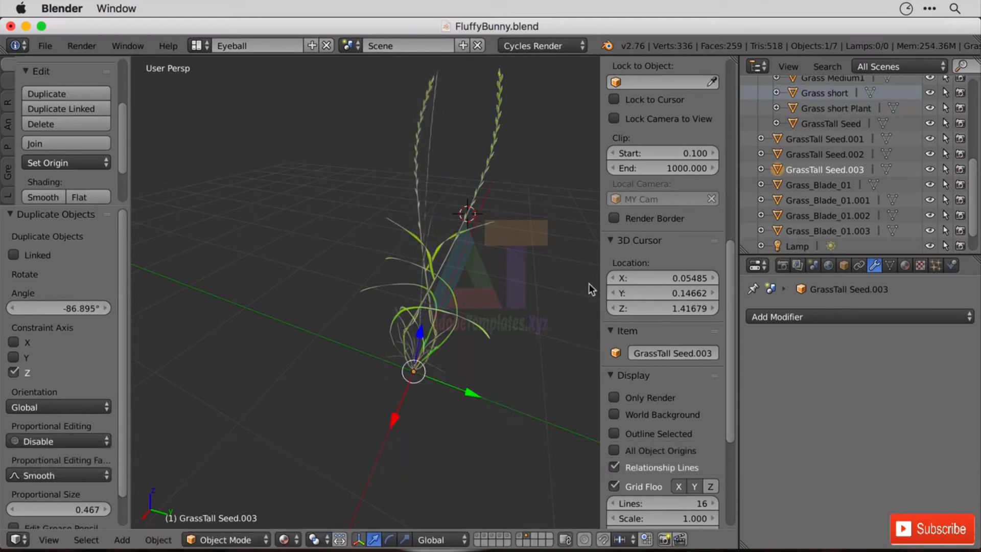
Turn on Outline Selected and scale the GrassTall Seed.002 stalk to about 0.884.
middle_drag(589, 283, 445, 200)
right_click(456, 178)
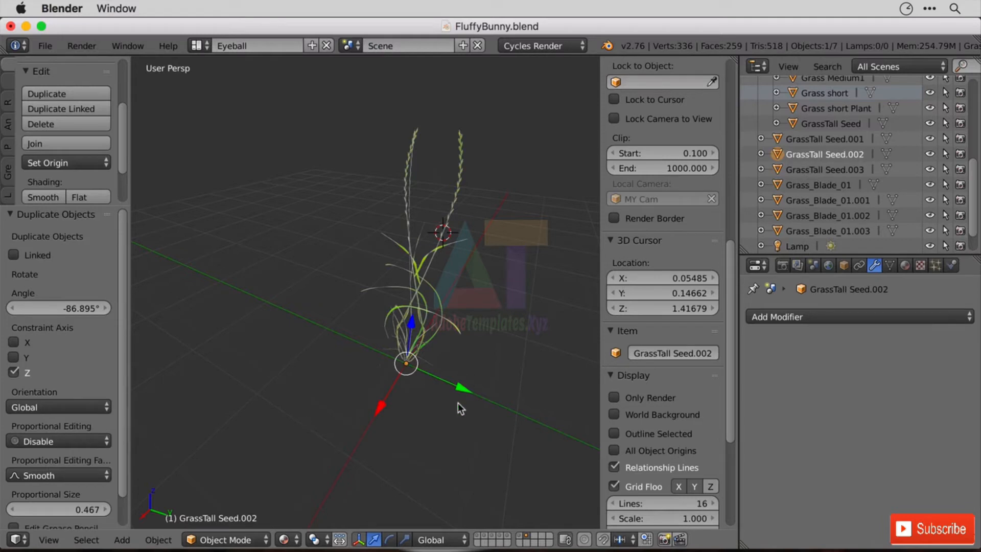
click(648, 434)
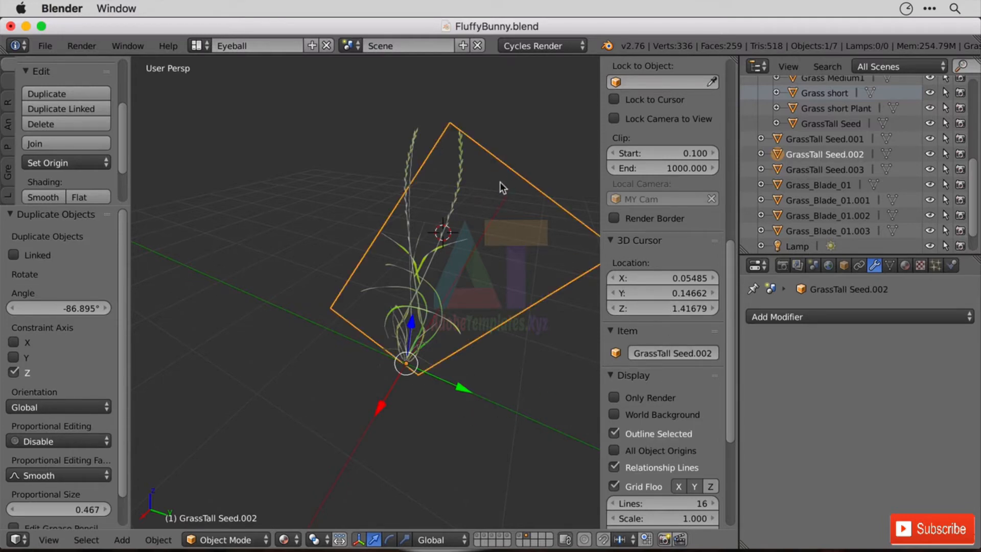
key(s)
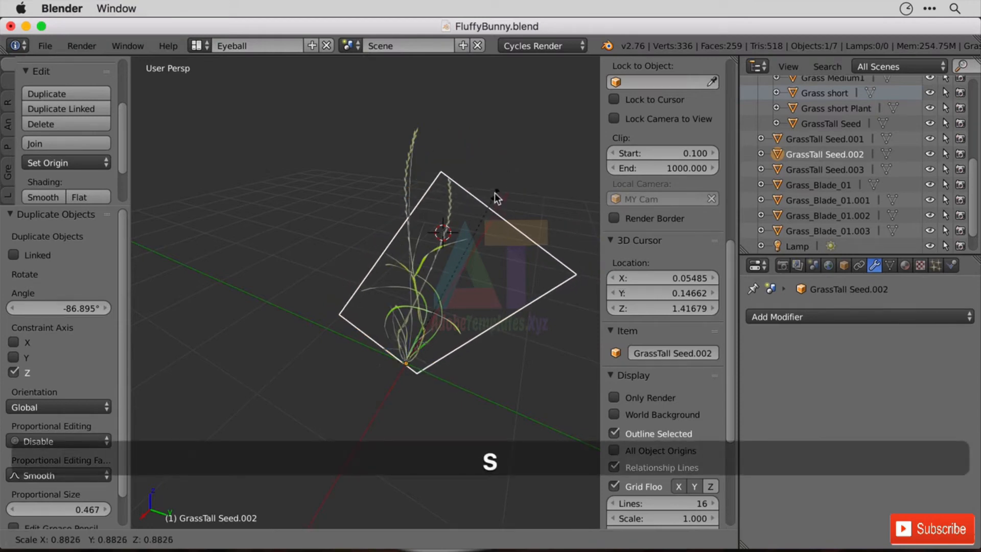
click(489, 192)
Scale the original GrassTall Seed.001 stalk by about 1.115.
right_click(404, 170)
key(s)
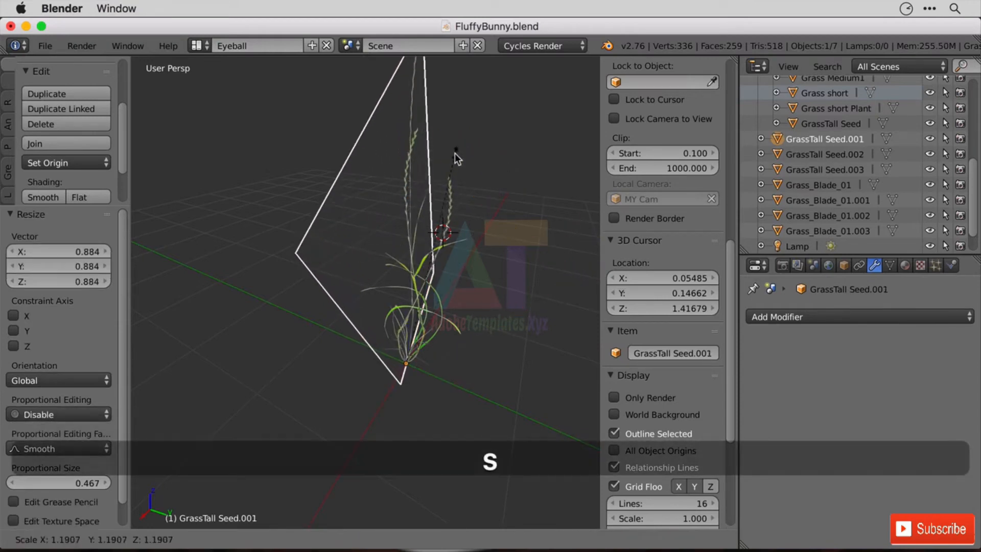
click(453, 166)
In Edit Mode on GrassTall Seed.003, nudge the plane's top corner slightly up and pull its upper side corner inward and down.
middle_drag(475, 161, 389, 152)
right_click(355, 167)
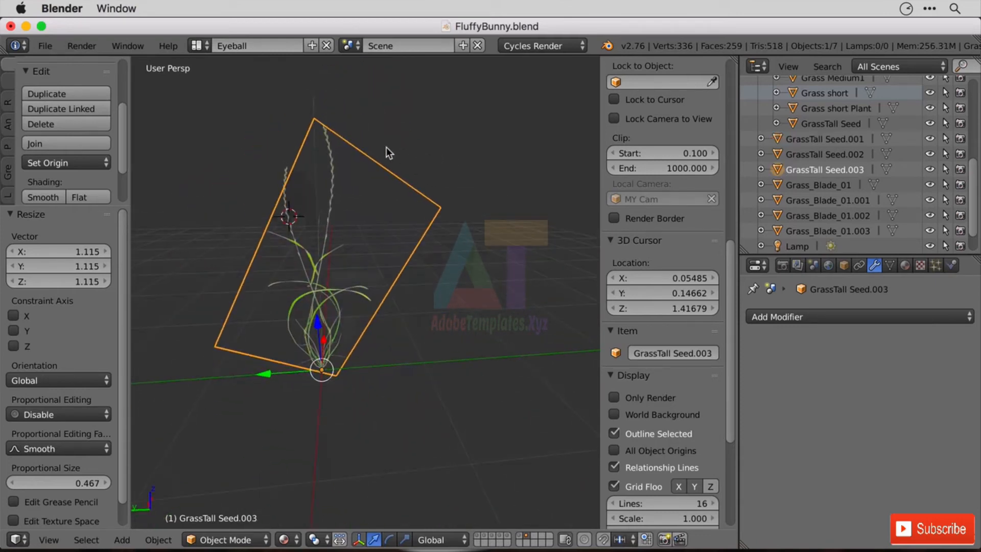
key(Tab)
right_click(314, 118)
key(g)
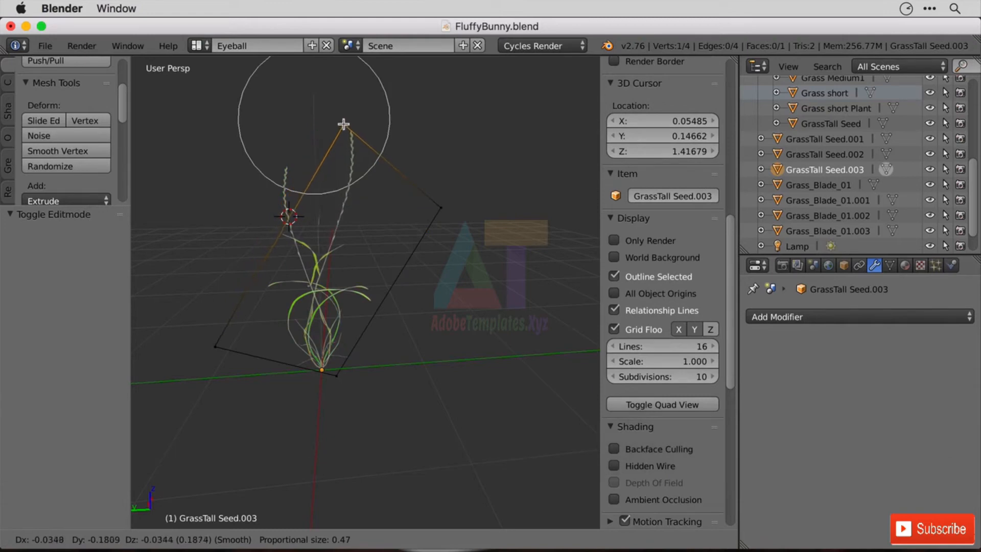
click(309, 111)
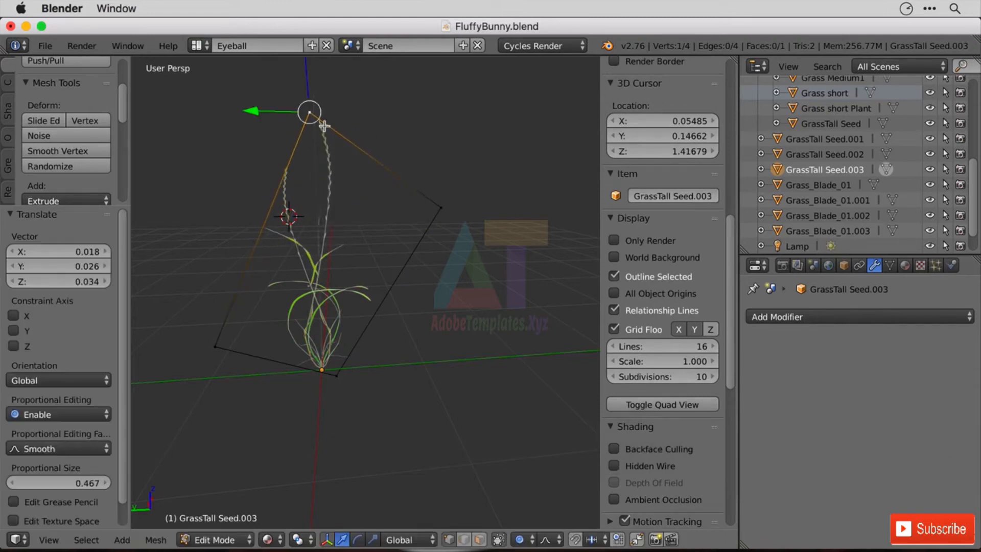
right_click(439, 207)
key(g)
click(397, 241)
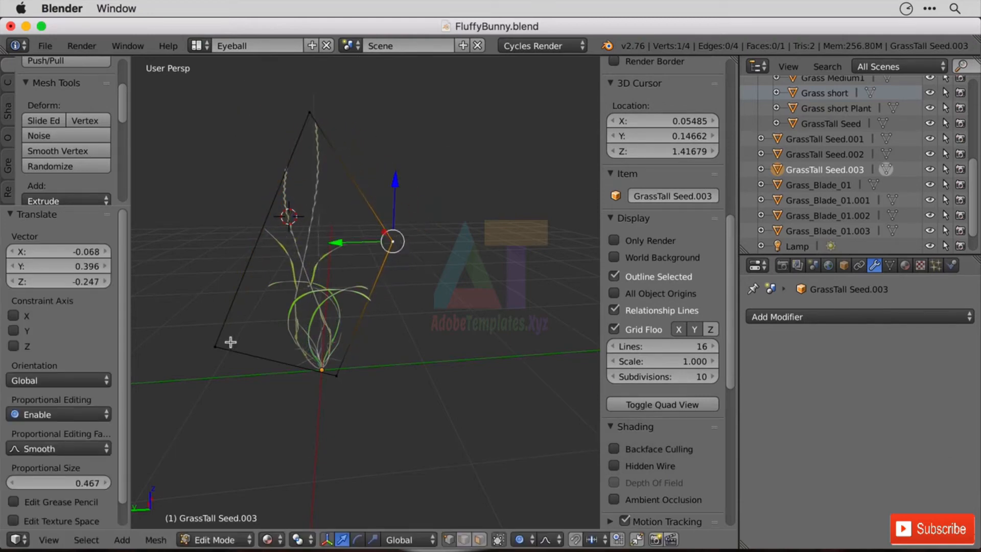
Move the lower outer corner of the GrassTall Seed.003 plane inward about 0.345 along Y and return to Object Mode.
right_click(215, 346)
key(g)
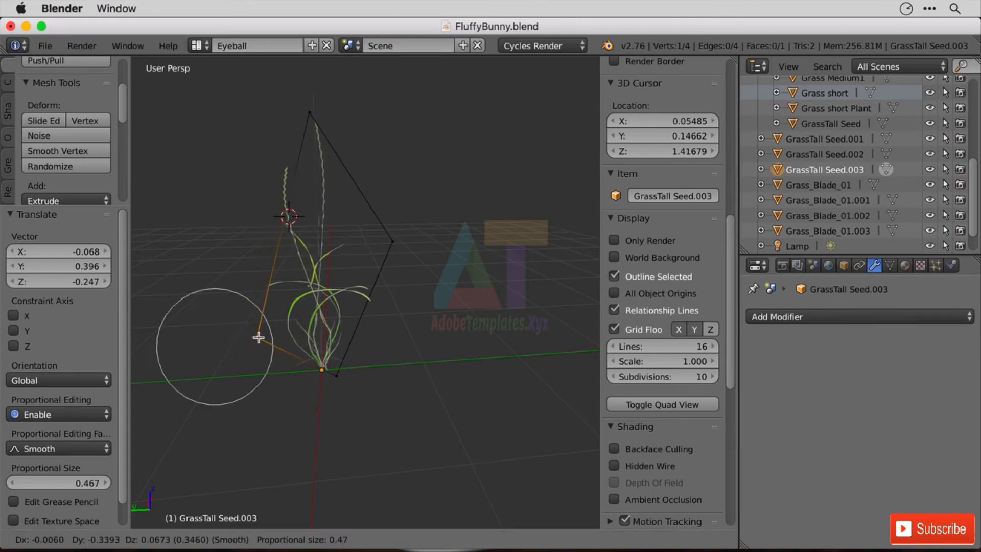
click(258, 337)
middle_drag(379, 214, 489, 148)
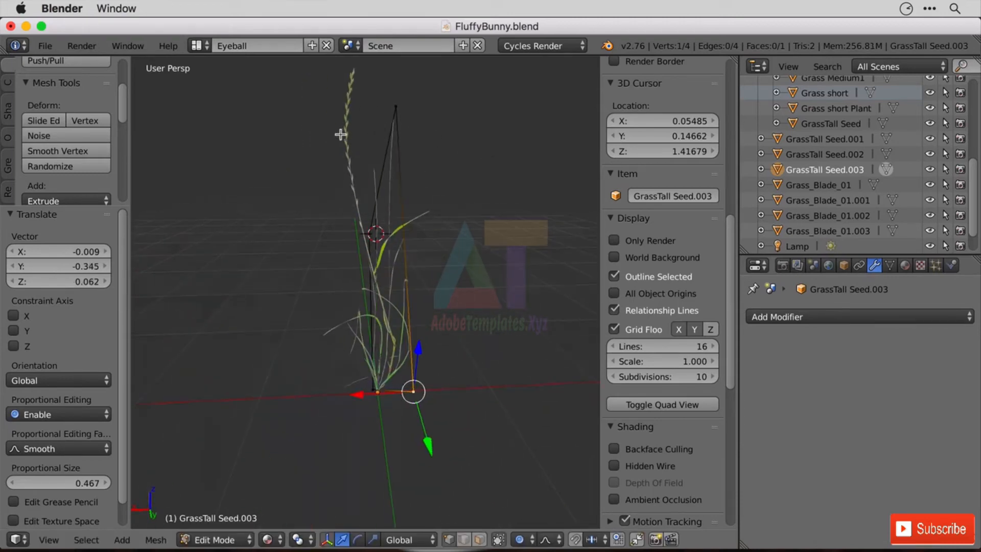
middle_drag(478, 222, 285, 213)
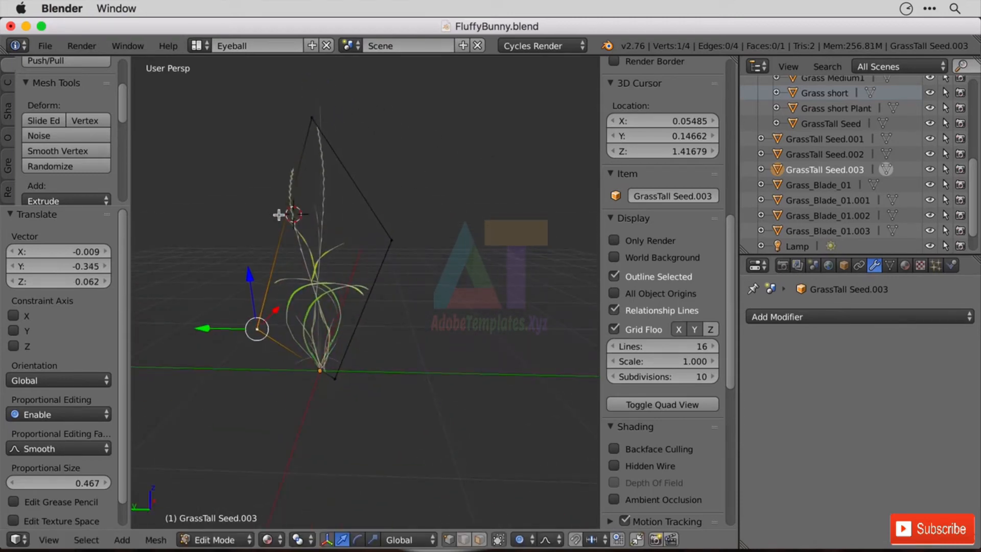
key(Tab)
Reshape the GrassTall Seed.002 plane by raising its outer side corner about 0.126 and its top corner about 0.102 in Z.
right_click(288, 180)
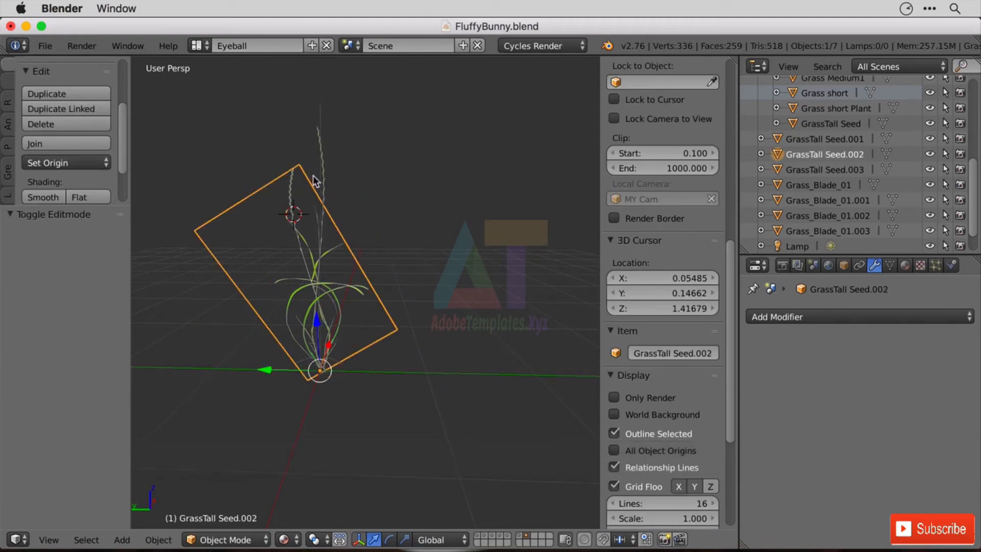
middle_drag(315, 179, 263, 191)
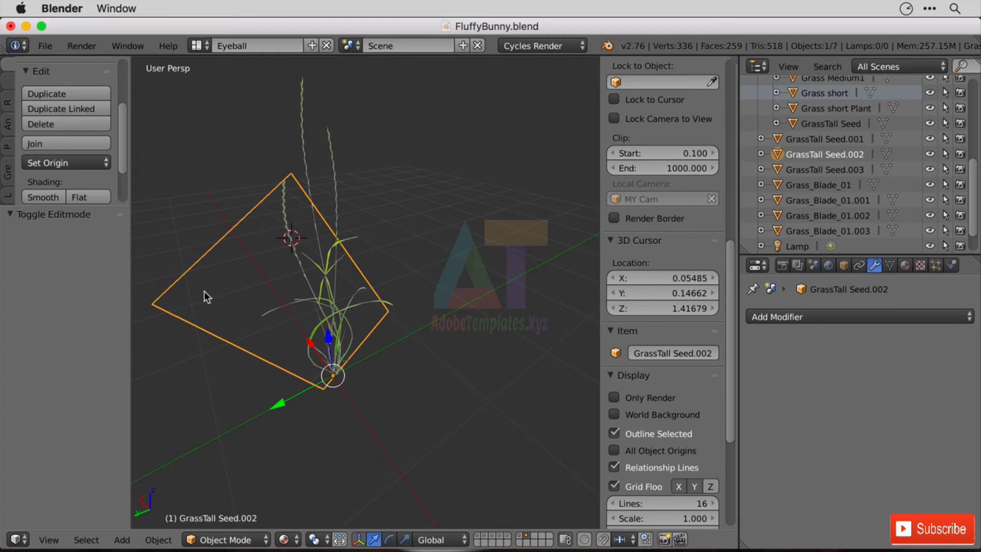
key(Tab)
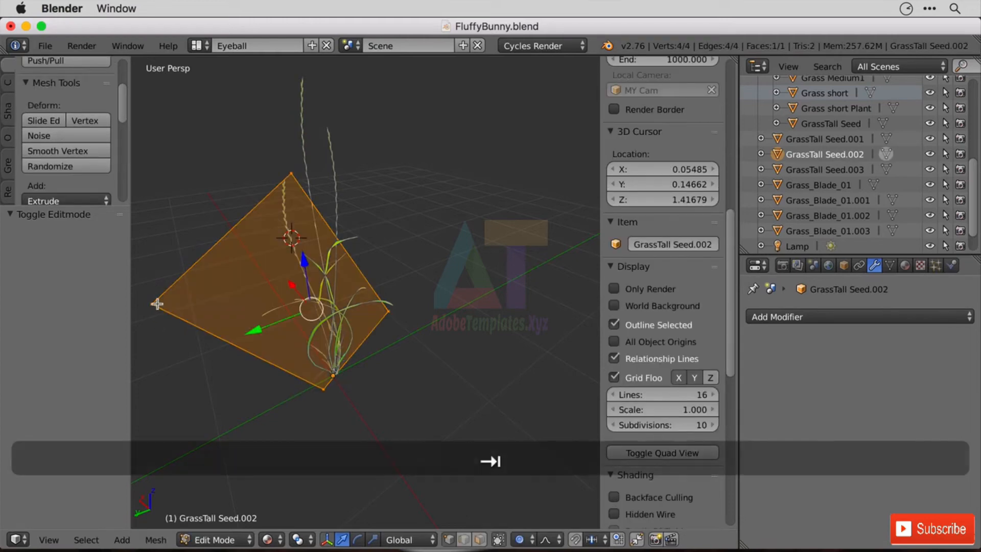
right_click(152, 304)
key(g)
click(179, 273)
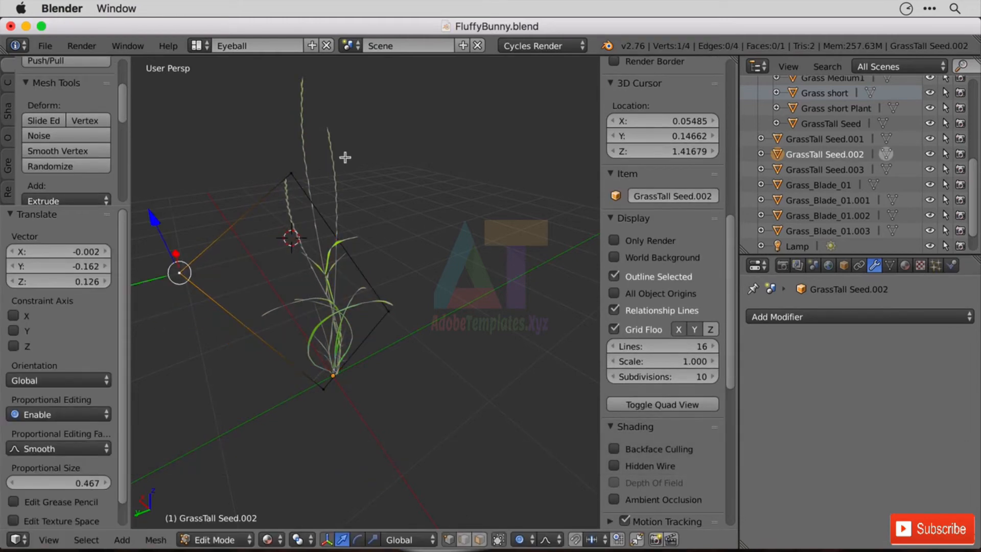
key(g)
click(299, 152)
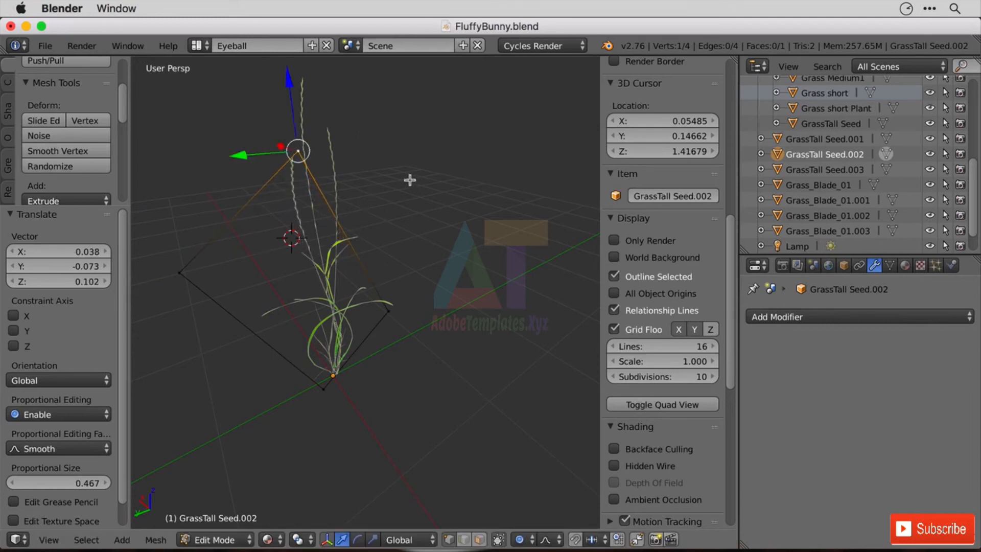
Select the three GrassTall Seed stalks and four grass blades and join them into one object with Grass_Blade_01.003 active.
middle_drag(412, 182, 385, 160)
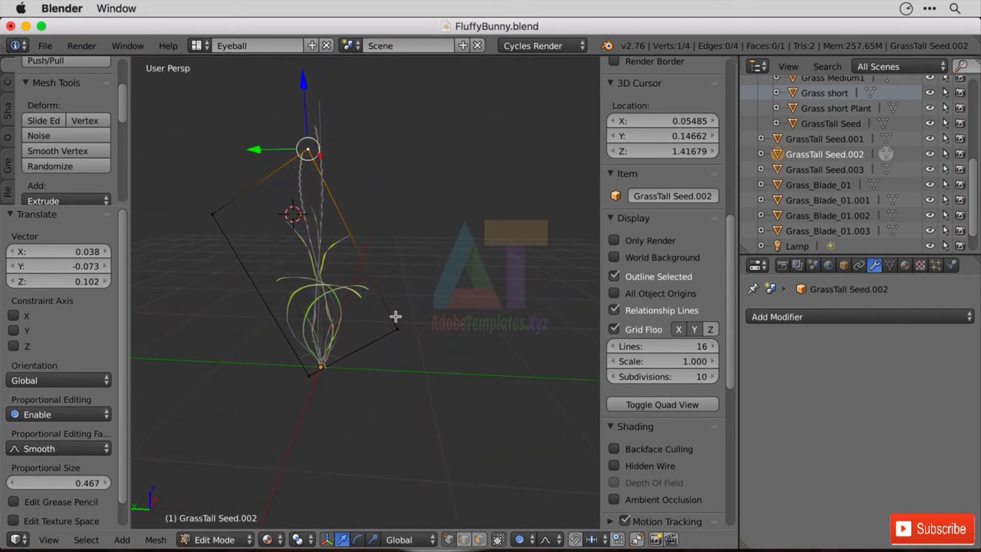
click(774, 140)
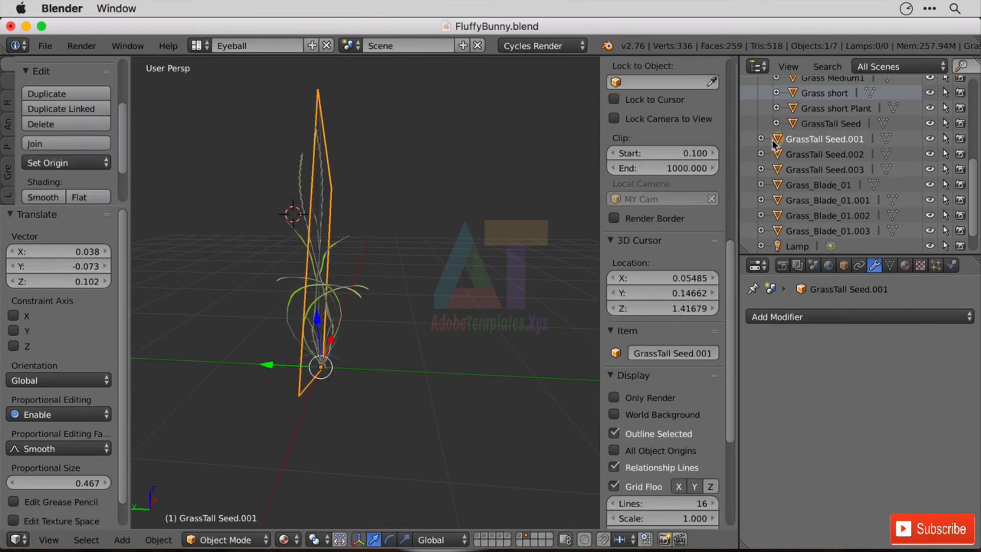
shift+click(775, 154)
shift+click(777, 170)
shift+click(780, 200)
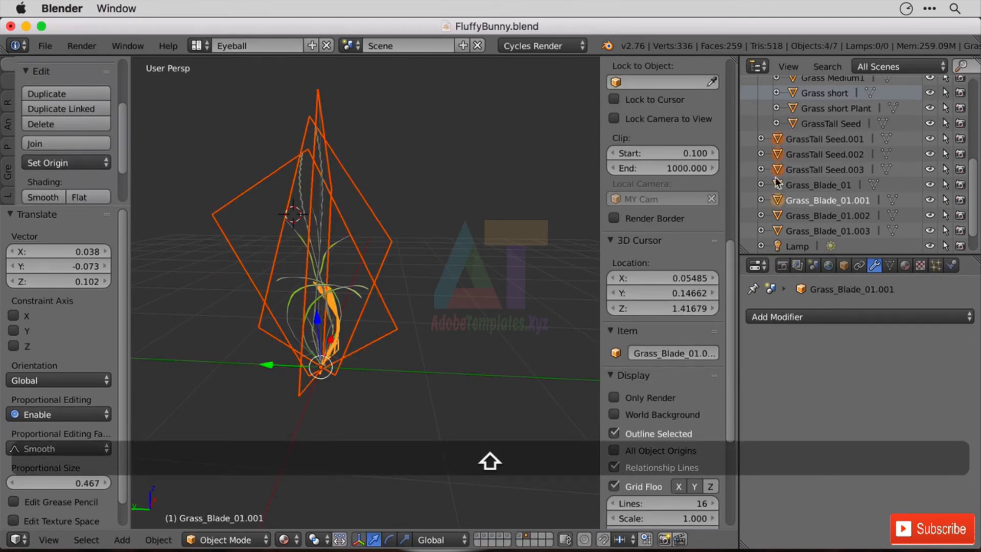
shift+click(779, 184)
shift+click(780, 215)
shift+click(777, 231)
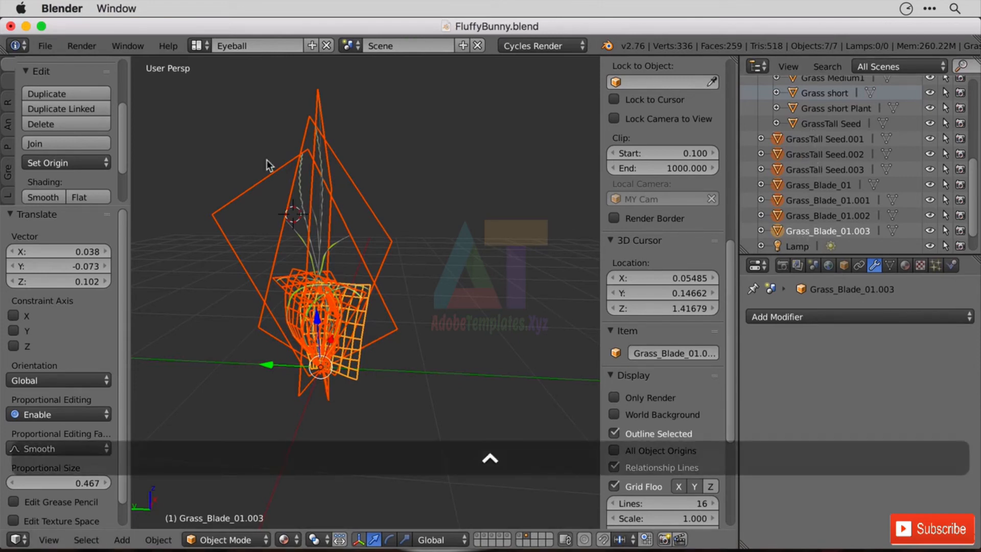
key(ctrl+j)
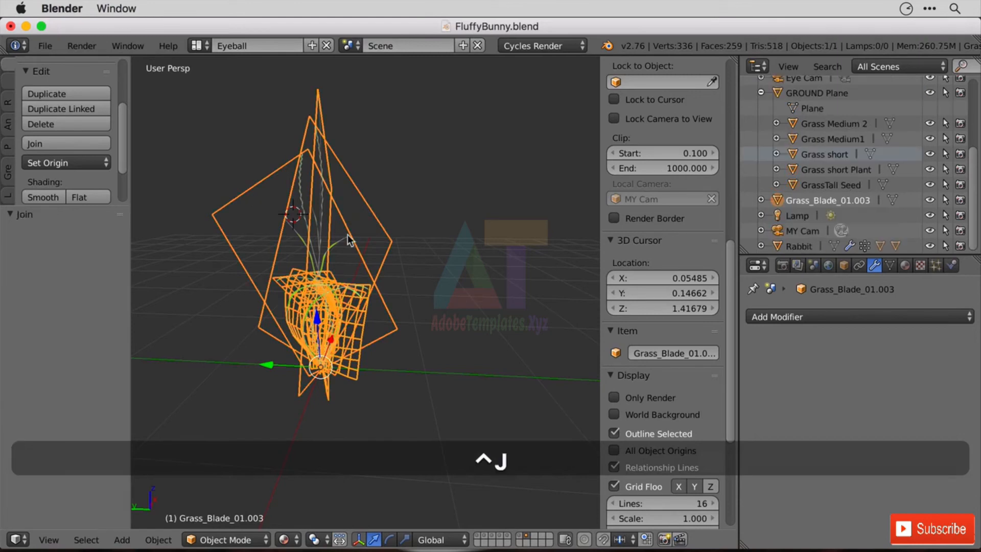
Rename the joined Grass_Blade_01.003 object to Grass Seed Plant.
double_click(812, 201)
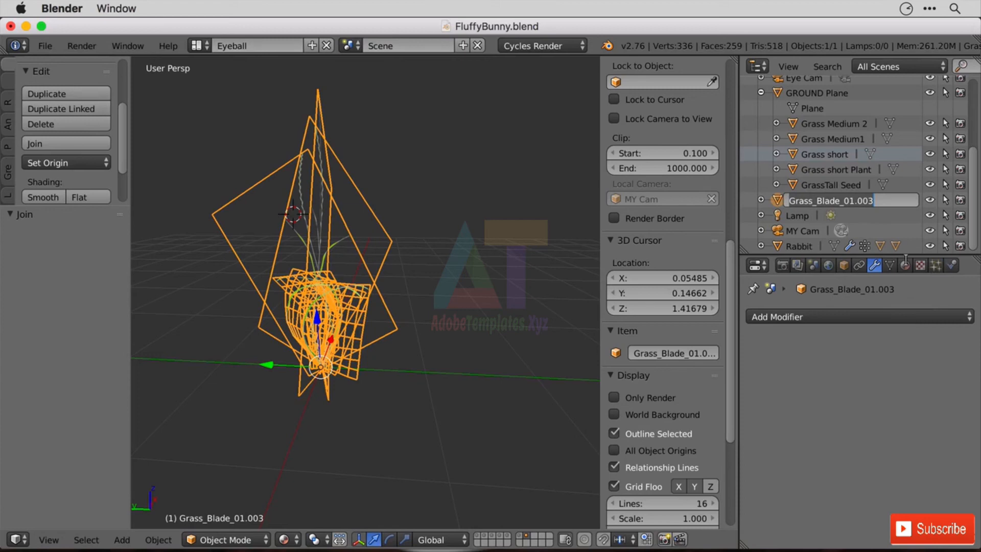
text(Gra)
key(BackSpace)
key(BackSpace)
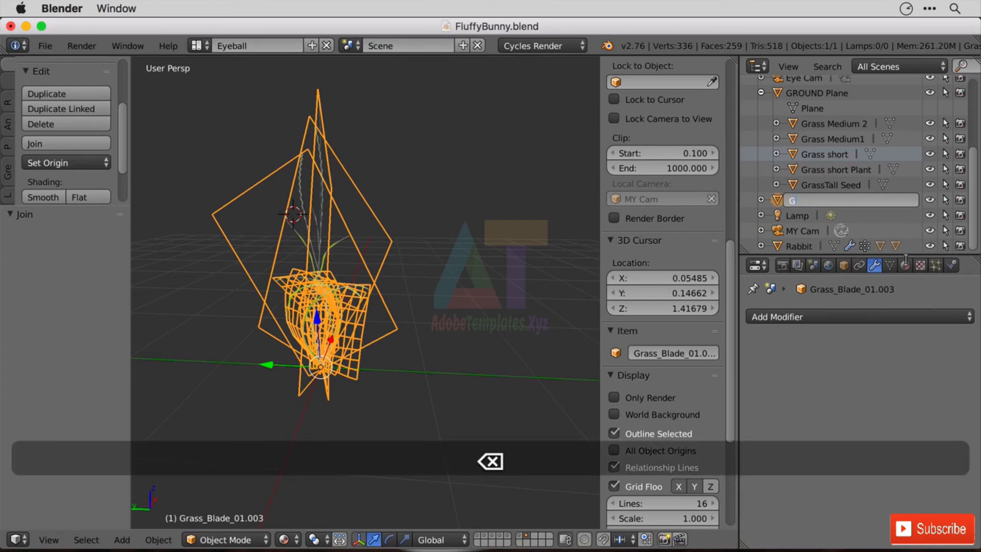
text(rass S)
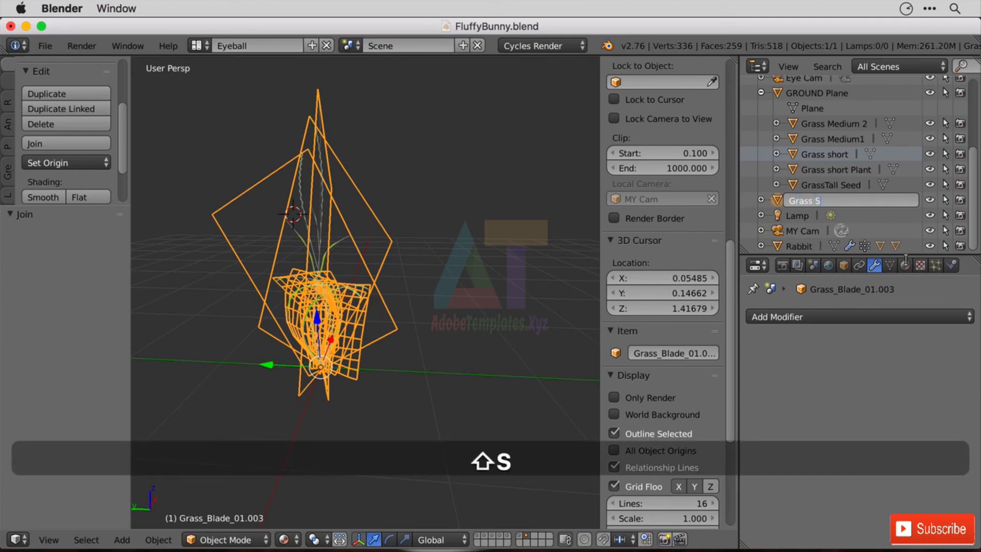
text(e)
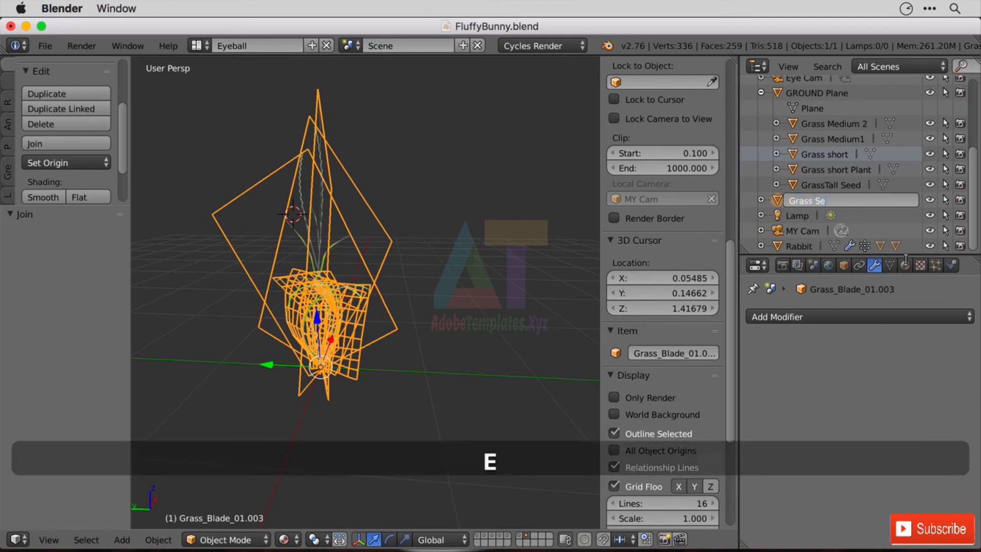
text(ed Planet)
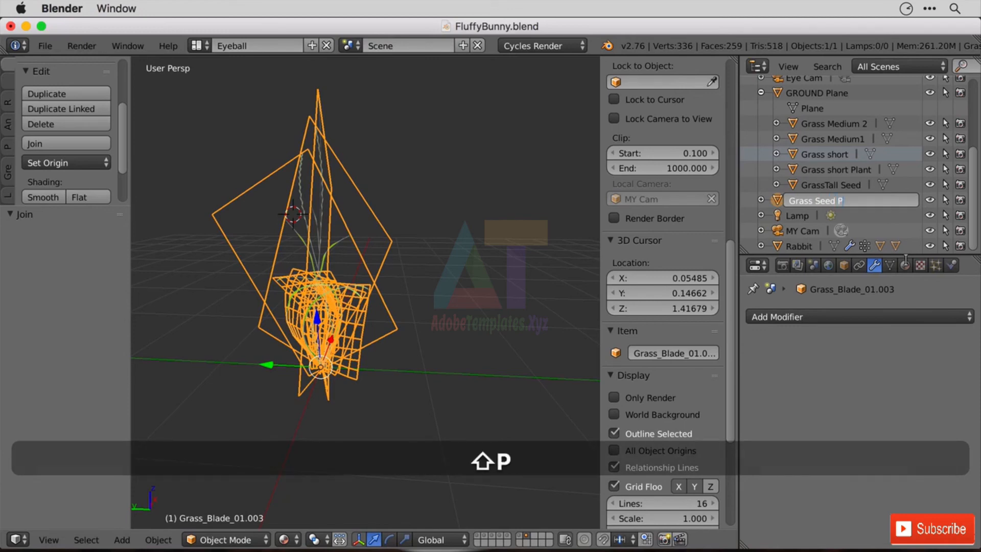
key(BackSpace)
key(BackSpace)
text(t)
key(Return)
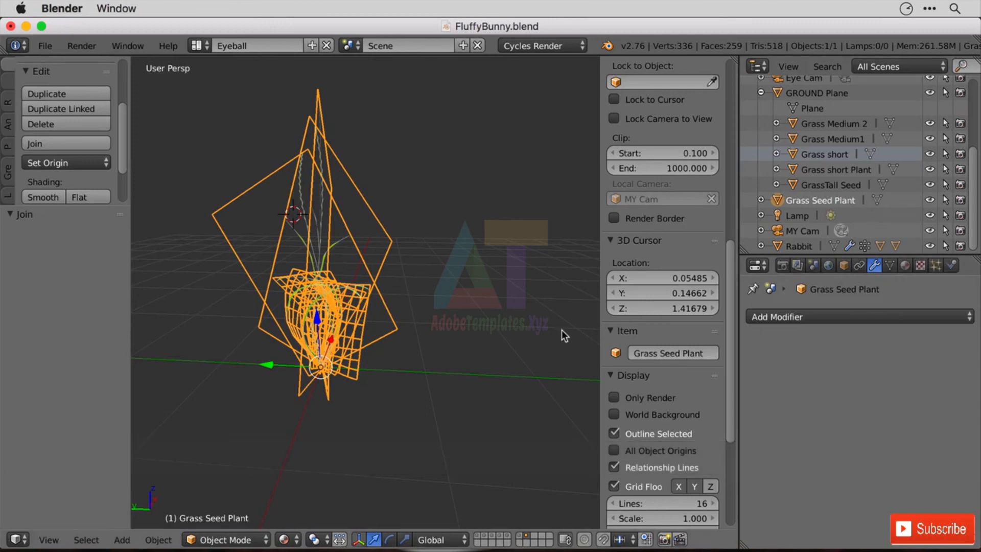